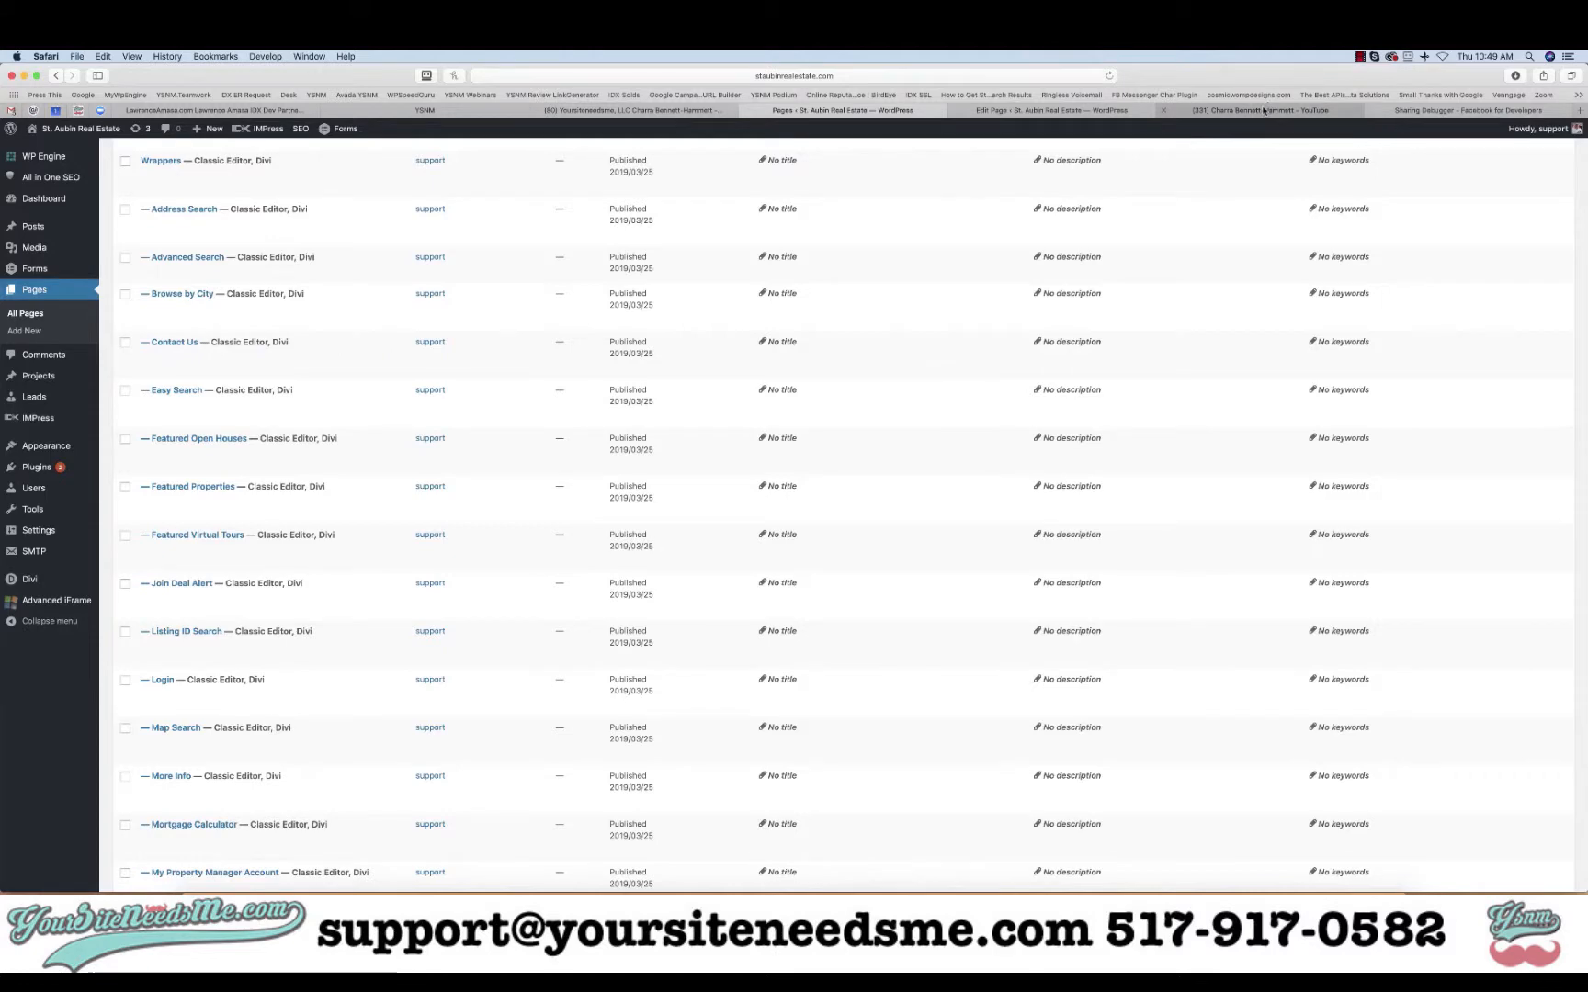
- Look over the YouTube channel page and the draft Facebook post about Lake St. Clair homes, and return to the WordPress Pages list
{"action": "left_click", "coordinate": [1268, 110]}
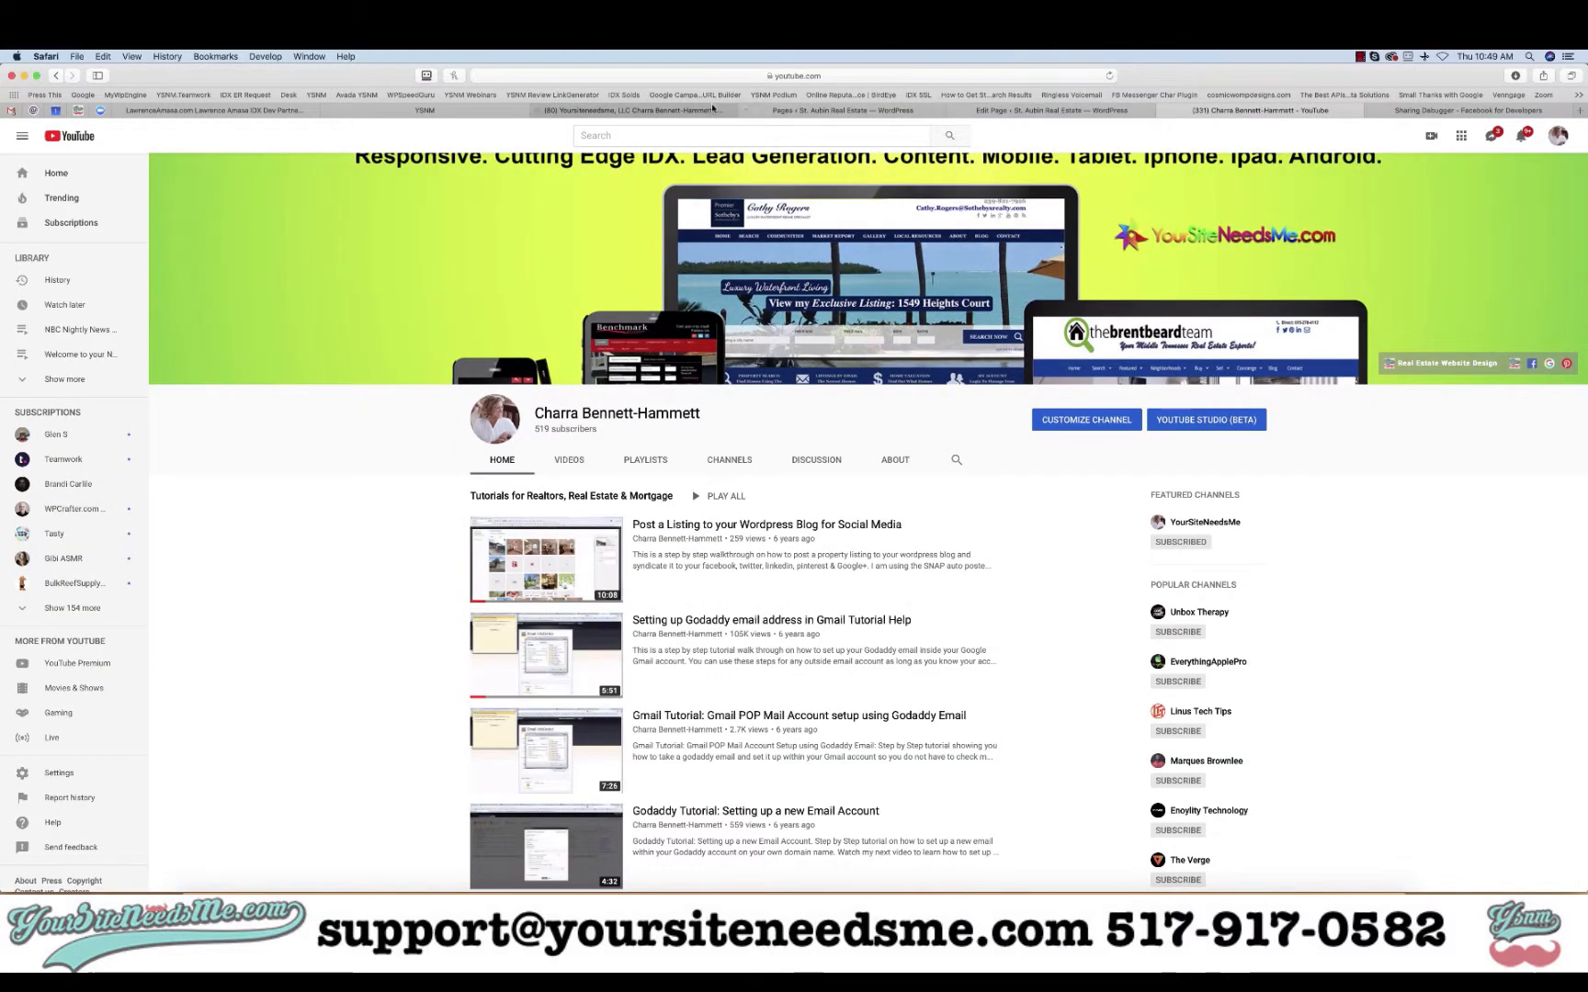
{"action": "left_click", "coordinate": [634, 109]}
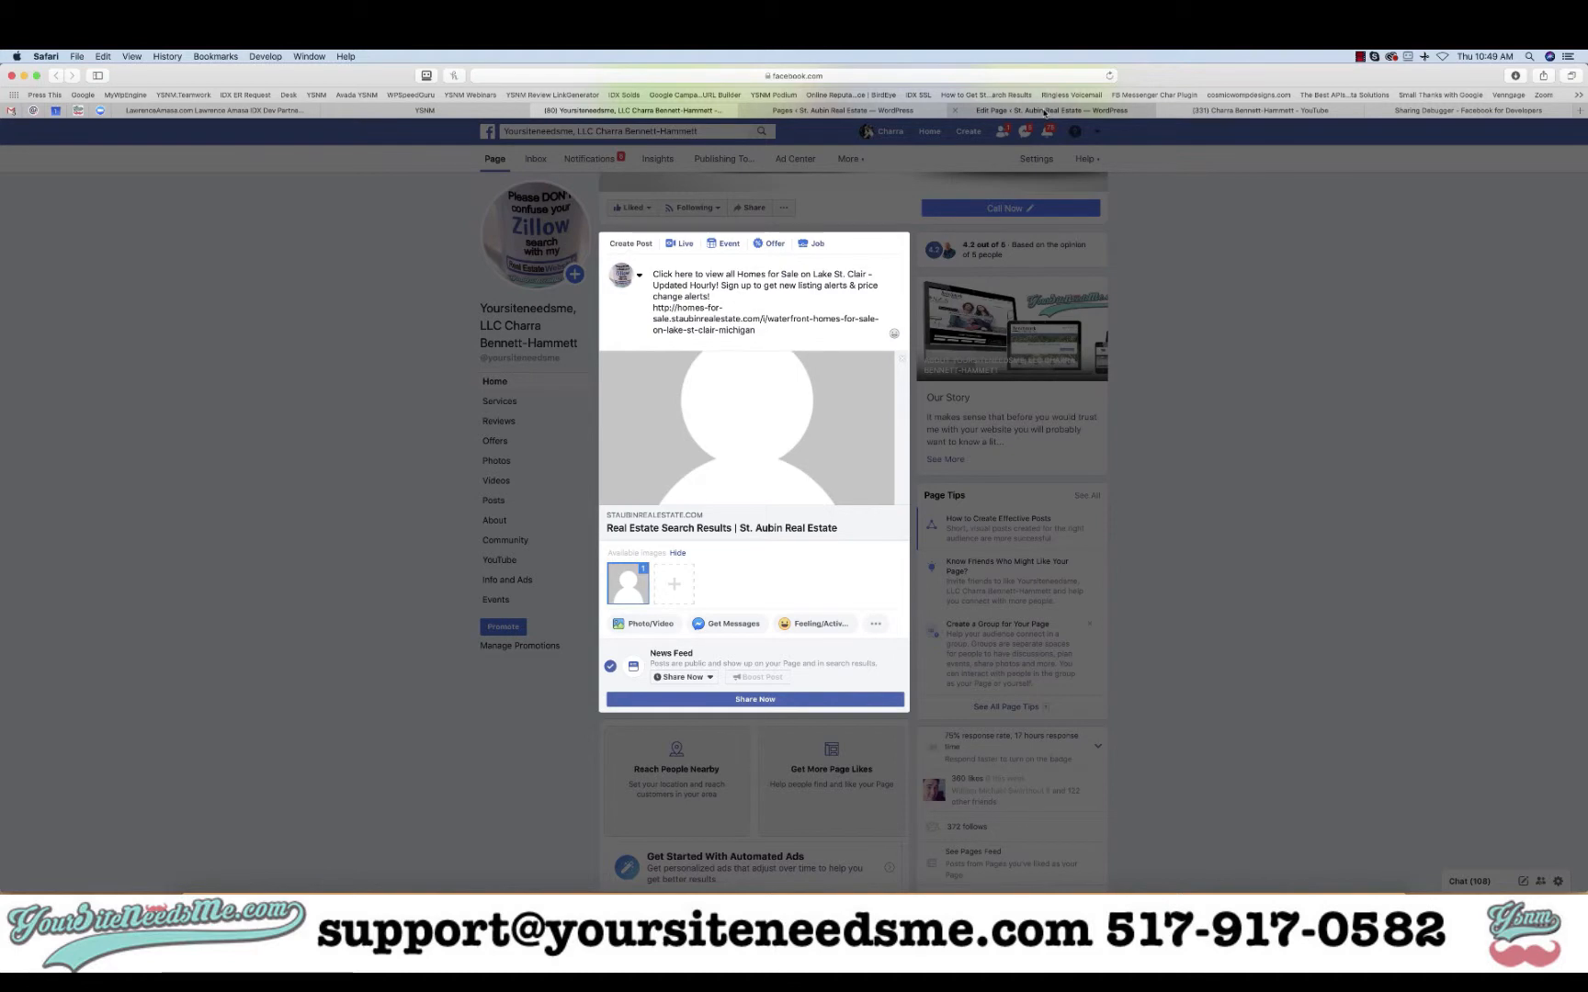
{"action": "left_click", "coordinate": [891, 112]}
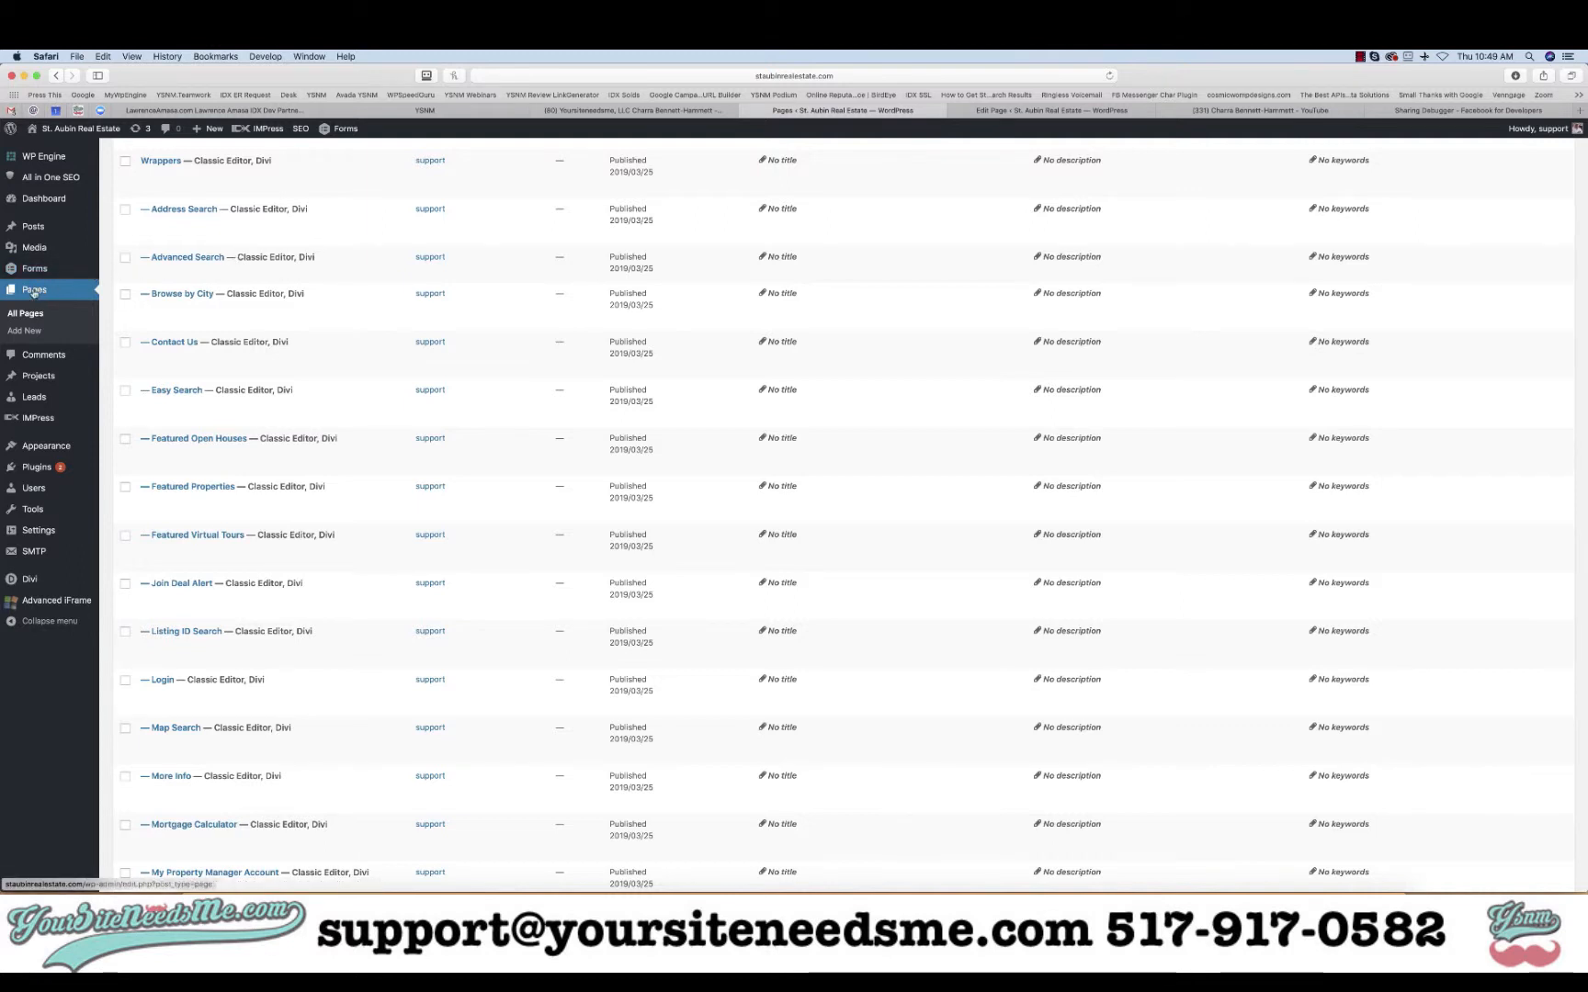
- Open the IMPress Wrappers list in a separate browser tab and switch to it
{"action": "mouse_move", "coordinate": [34, 419]}
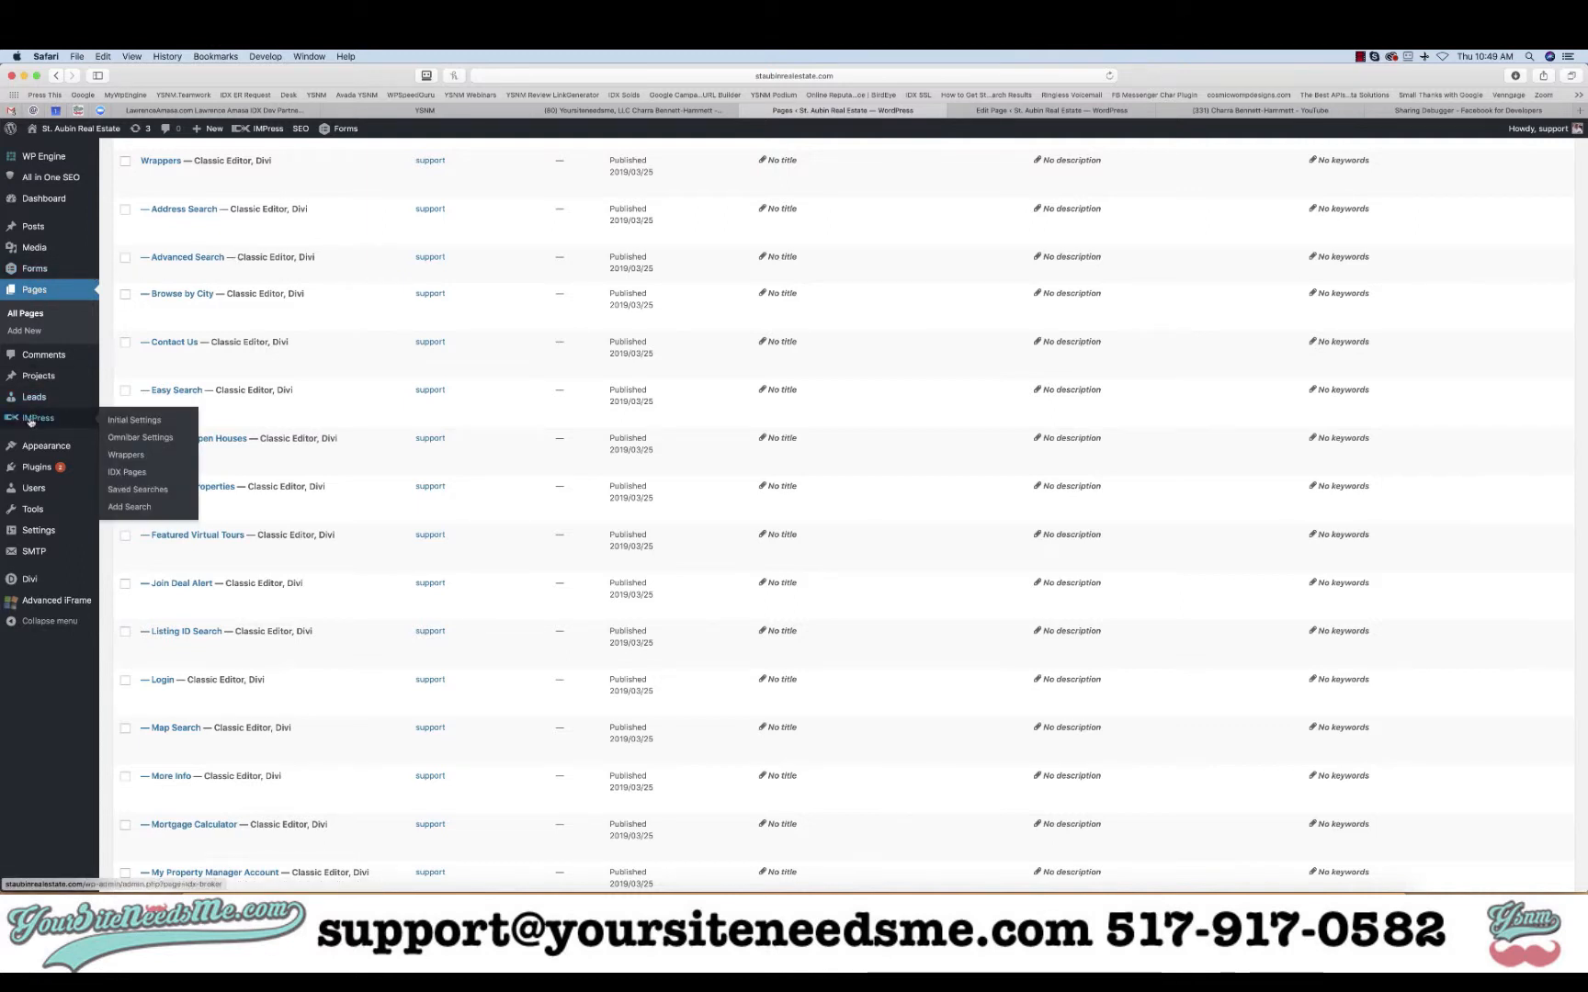
{"action": "right_click", "coordinate": [117, 456]}
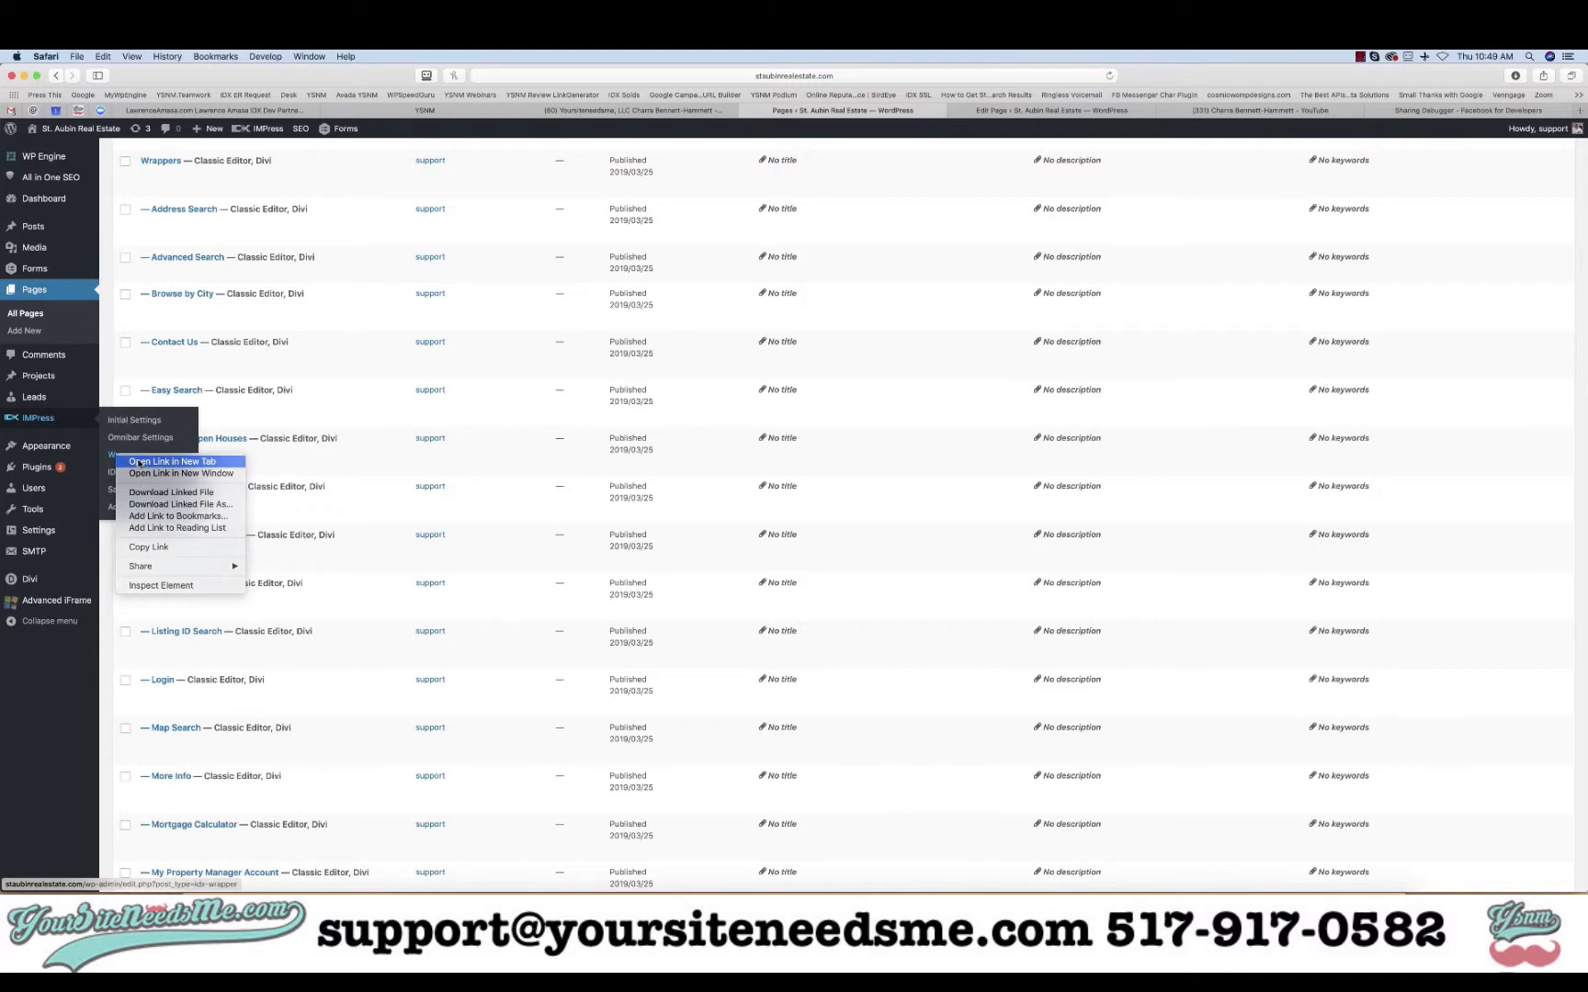
{"action": "left_click", "coordinate": [137, 462]}
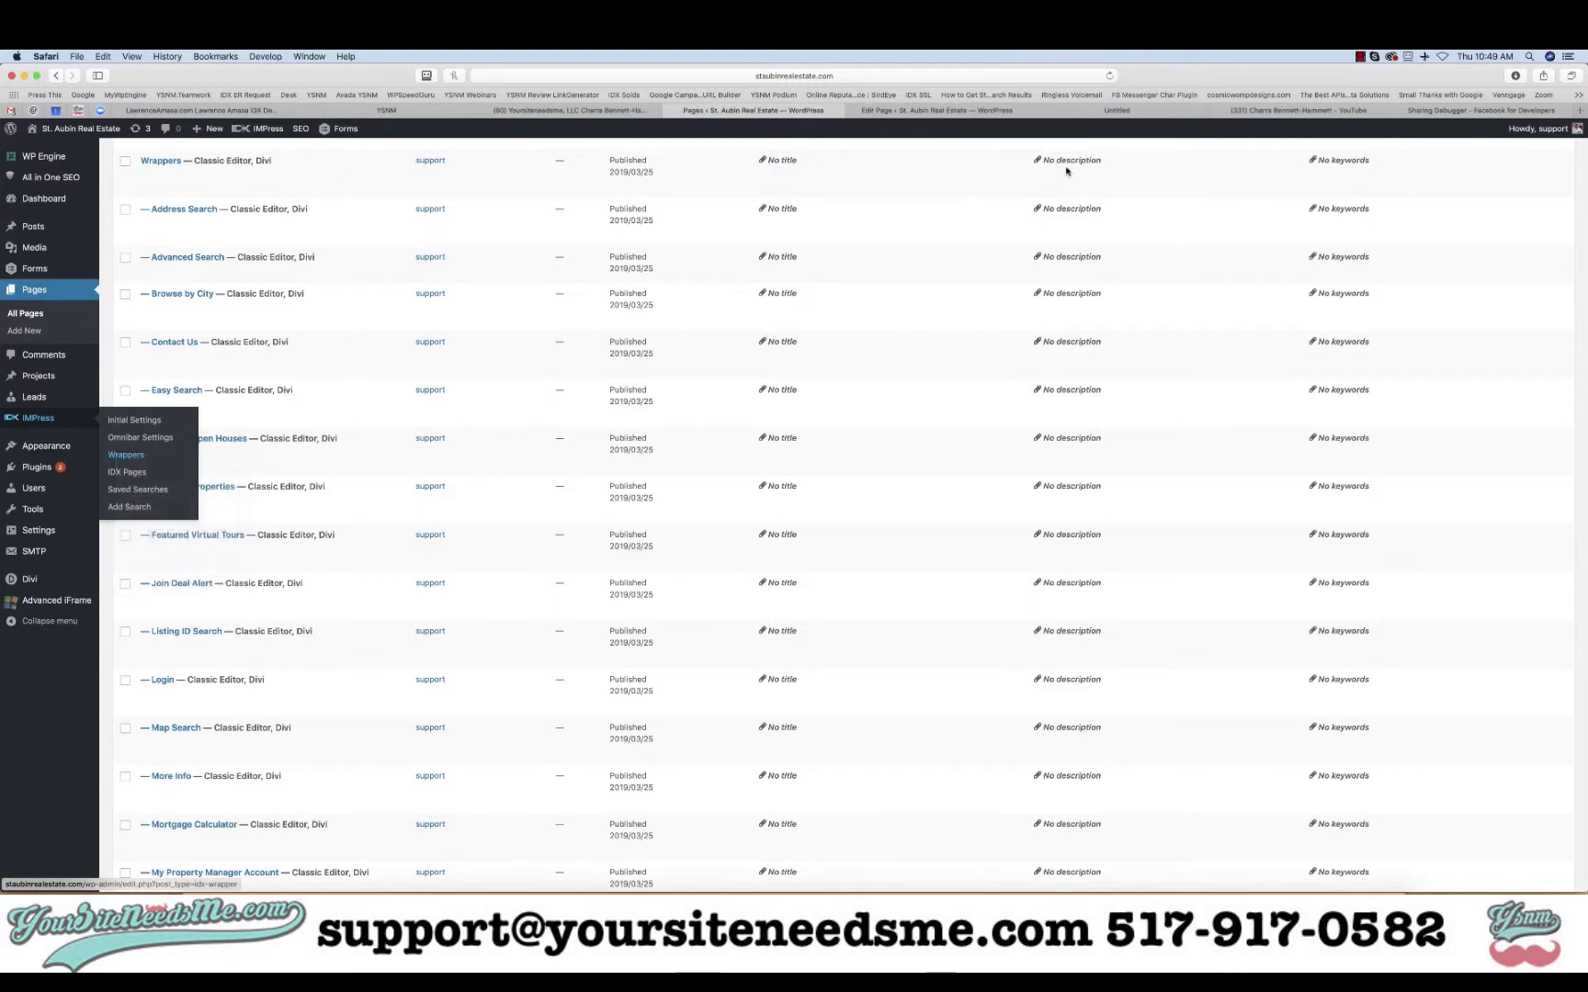
{"action": "left_click", "coordinate": [1096, 111]}
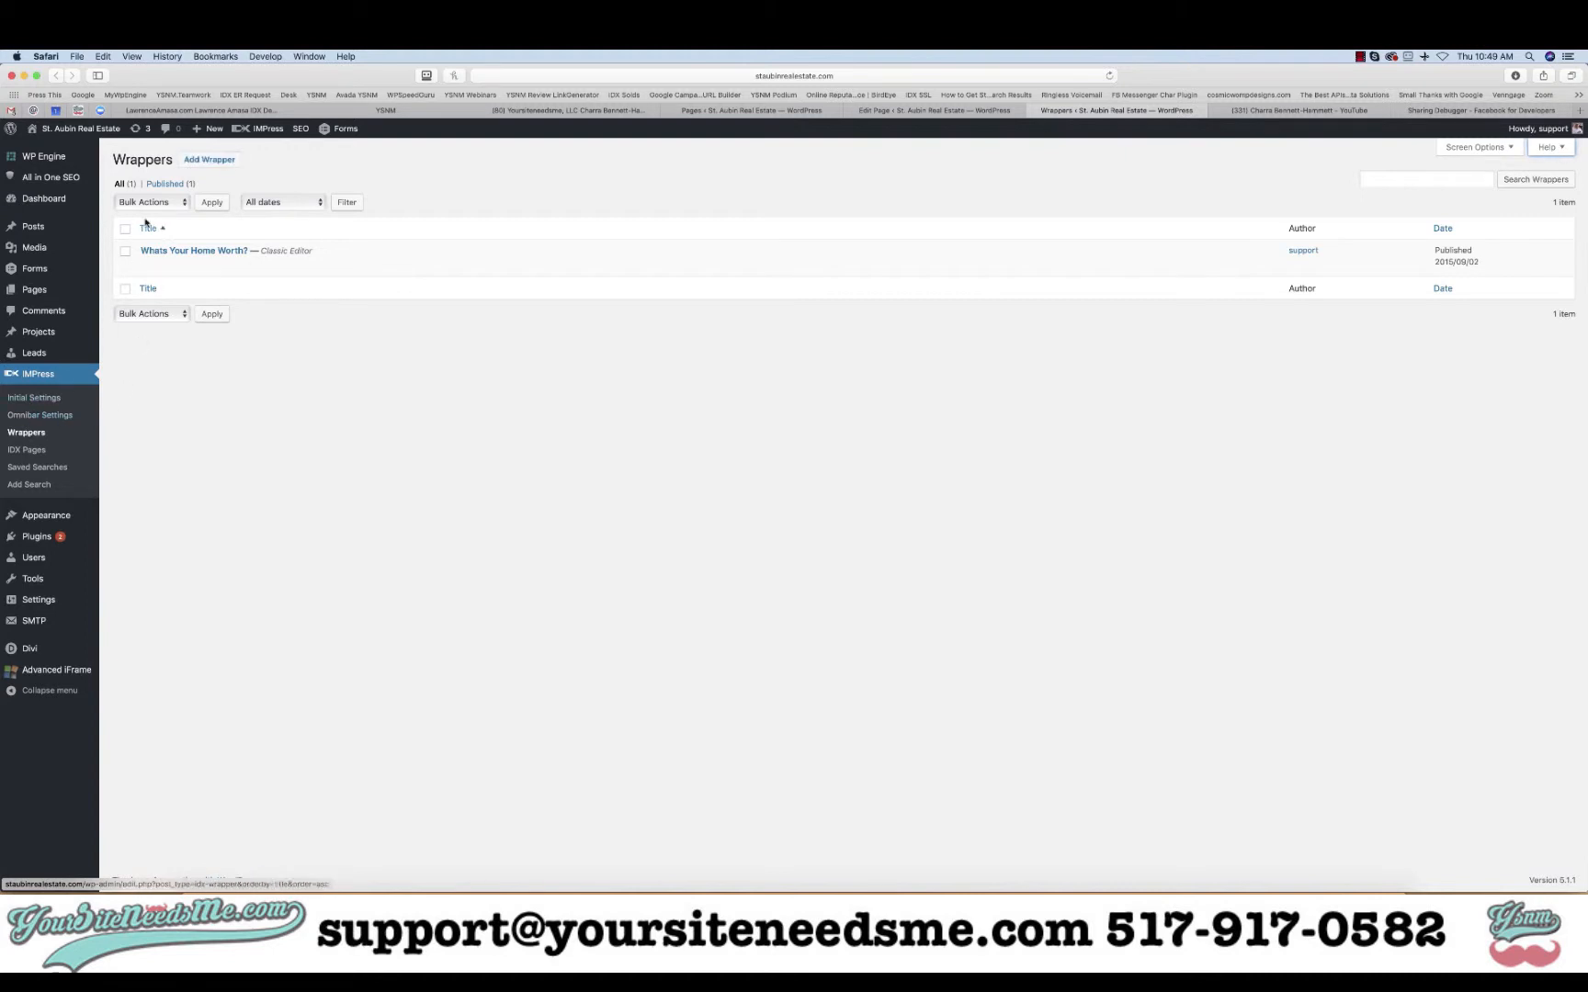
- Add a new wrapper titled "Waterfront Homes for Sale on Lake St Clair"
{"action": "left_click", "coordinate": [209, 163]}
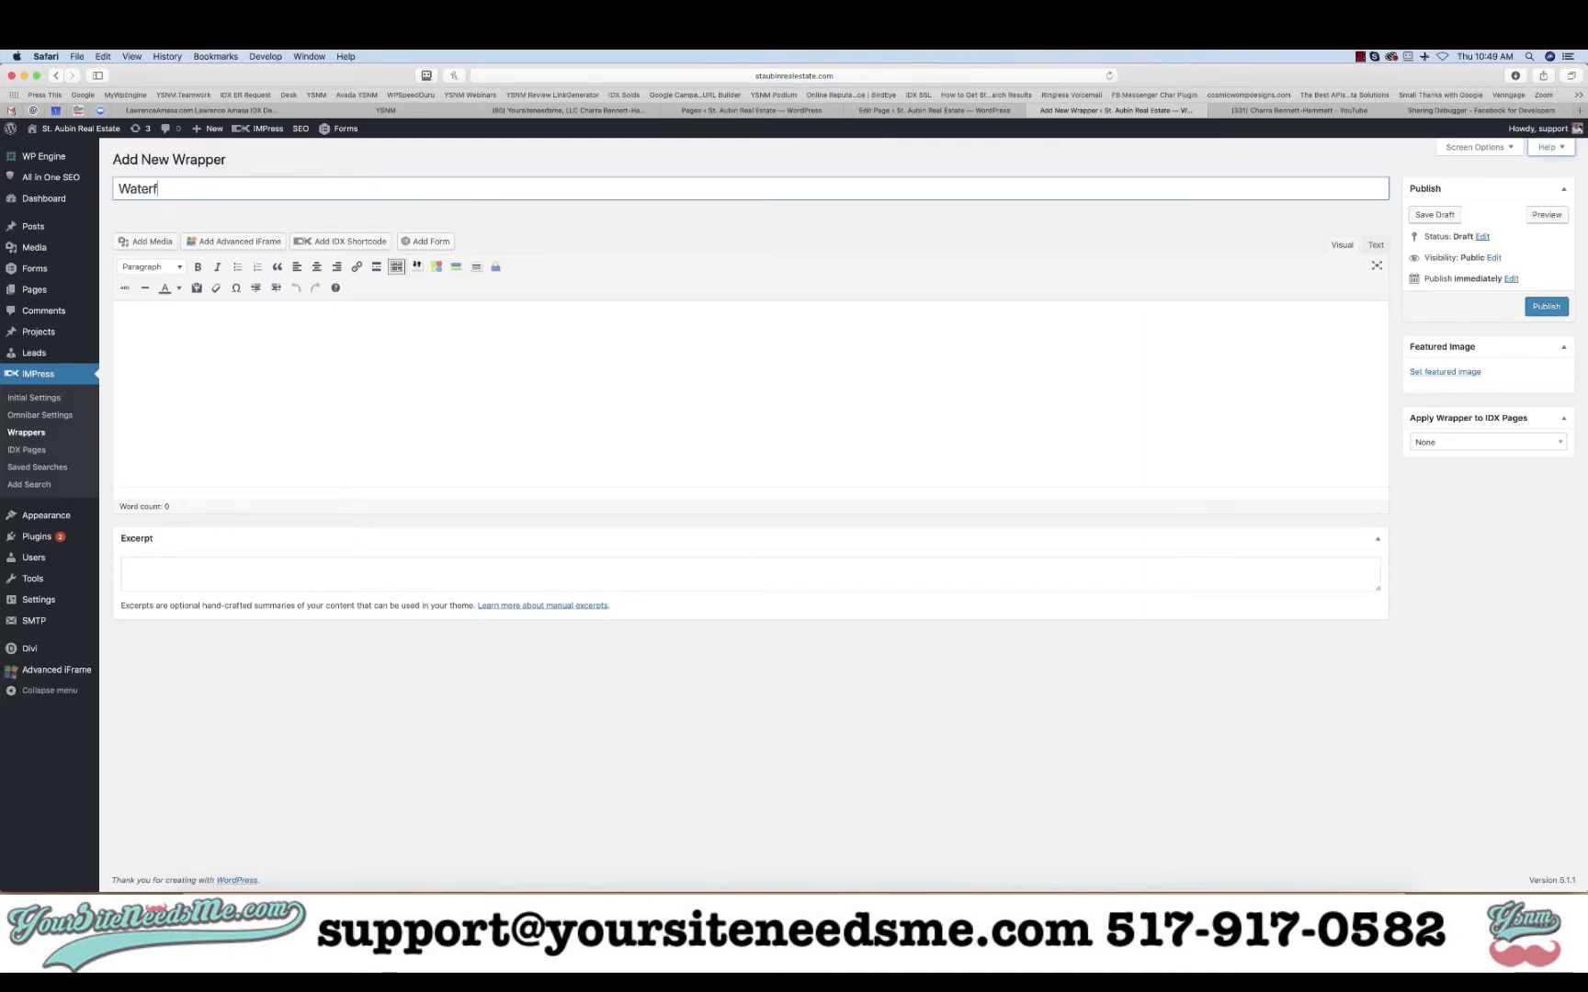
{"action": "type", "text": "Homes for Sale on lake St Clair"}
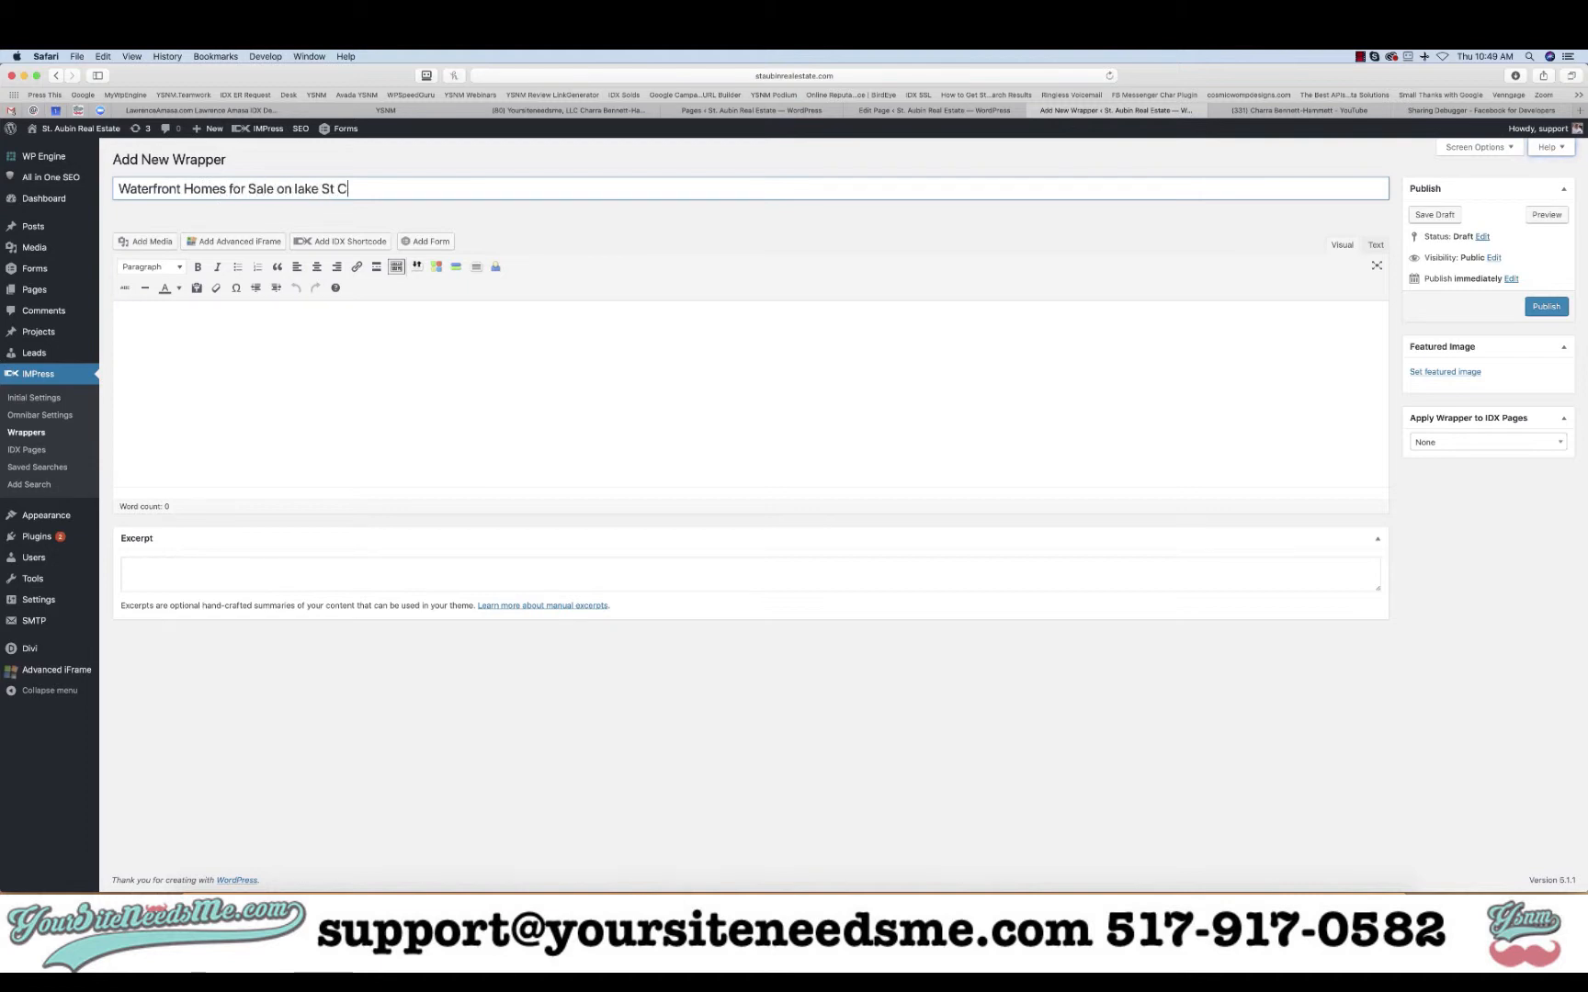
{"action": "left_click", "coordinate": [298, 187]}
{"action": "key", "text": "BackSpace"}
{"action": "type", "text": "L"}
{"action": "left_click", "coordinate": [1128, 271]}
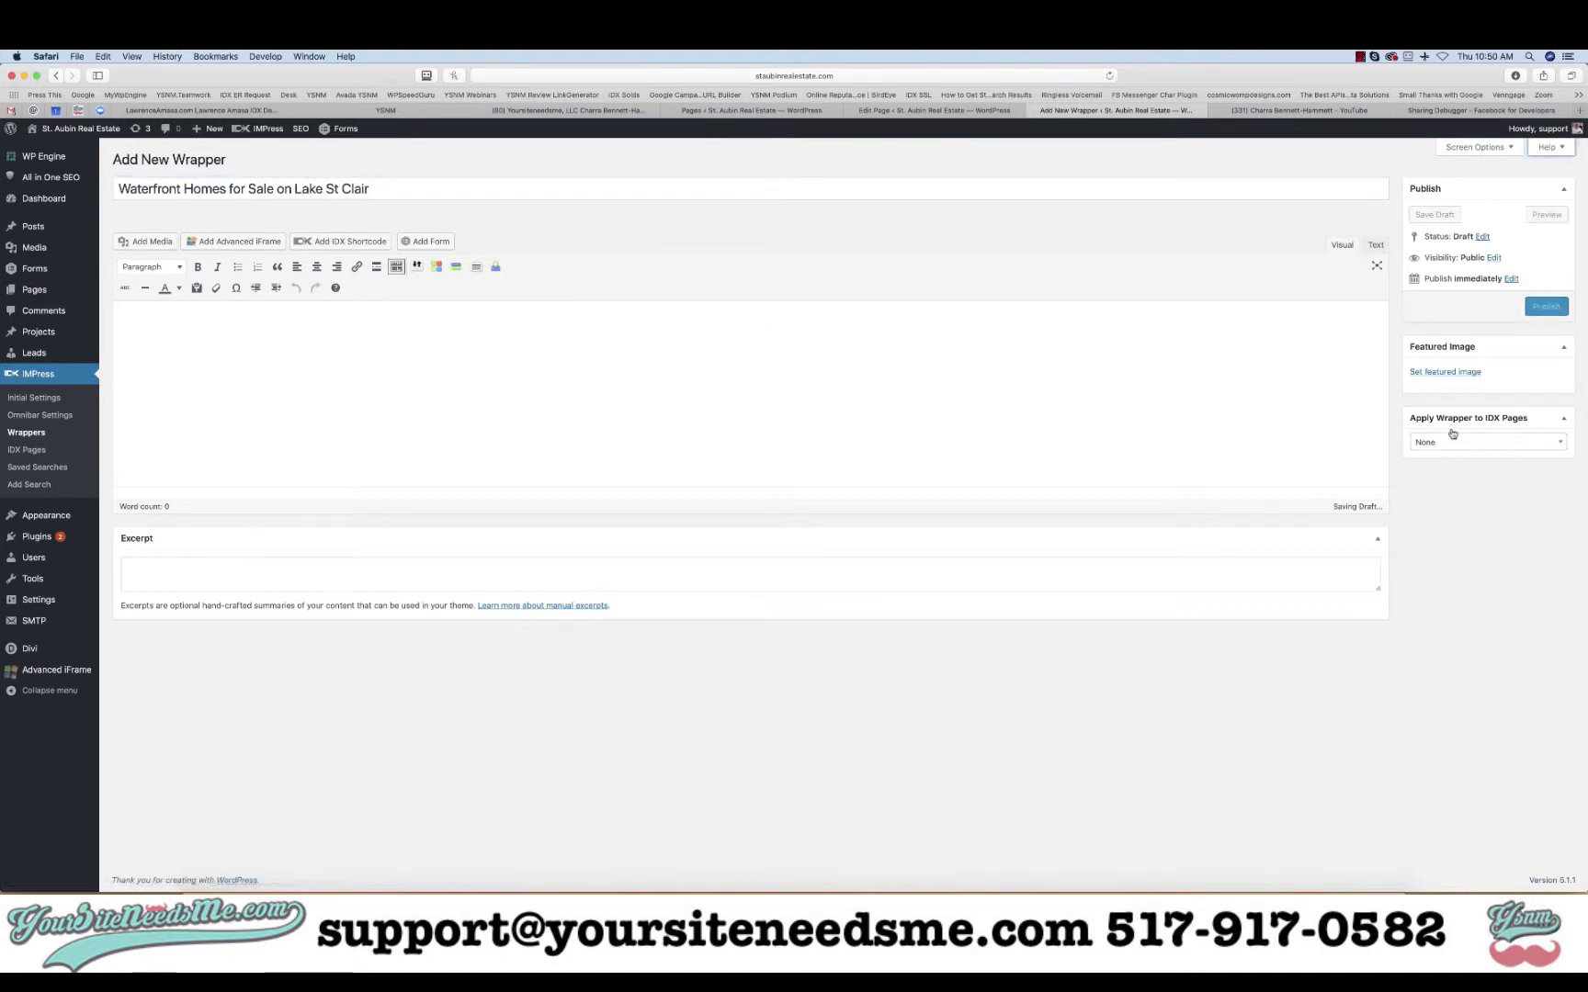
- Upload Waterfront-Homes-Lake-St-Clair.jpg from the Downloads folder as the image for the wrapper's featured image
{"action": "left_click", "coordinate": [1445, 372]}
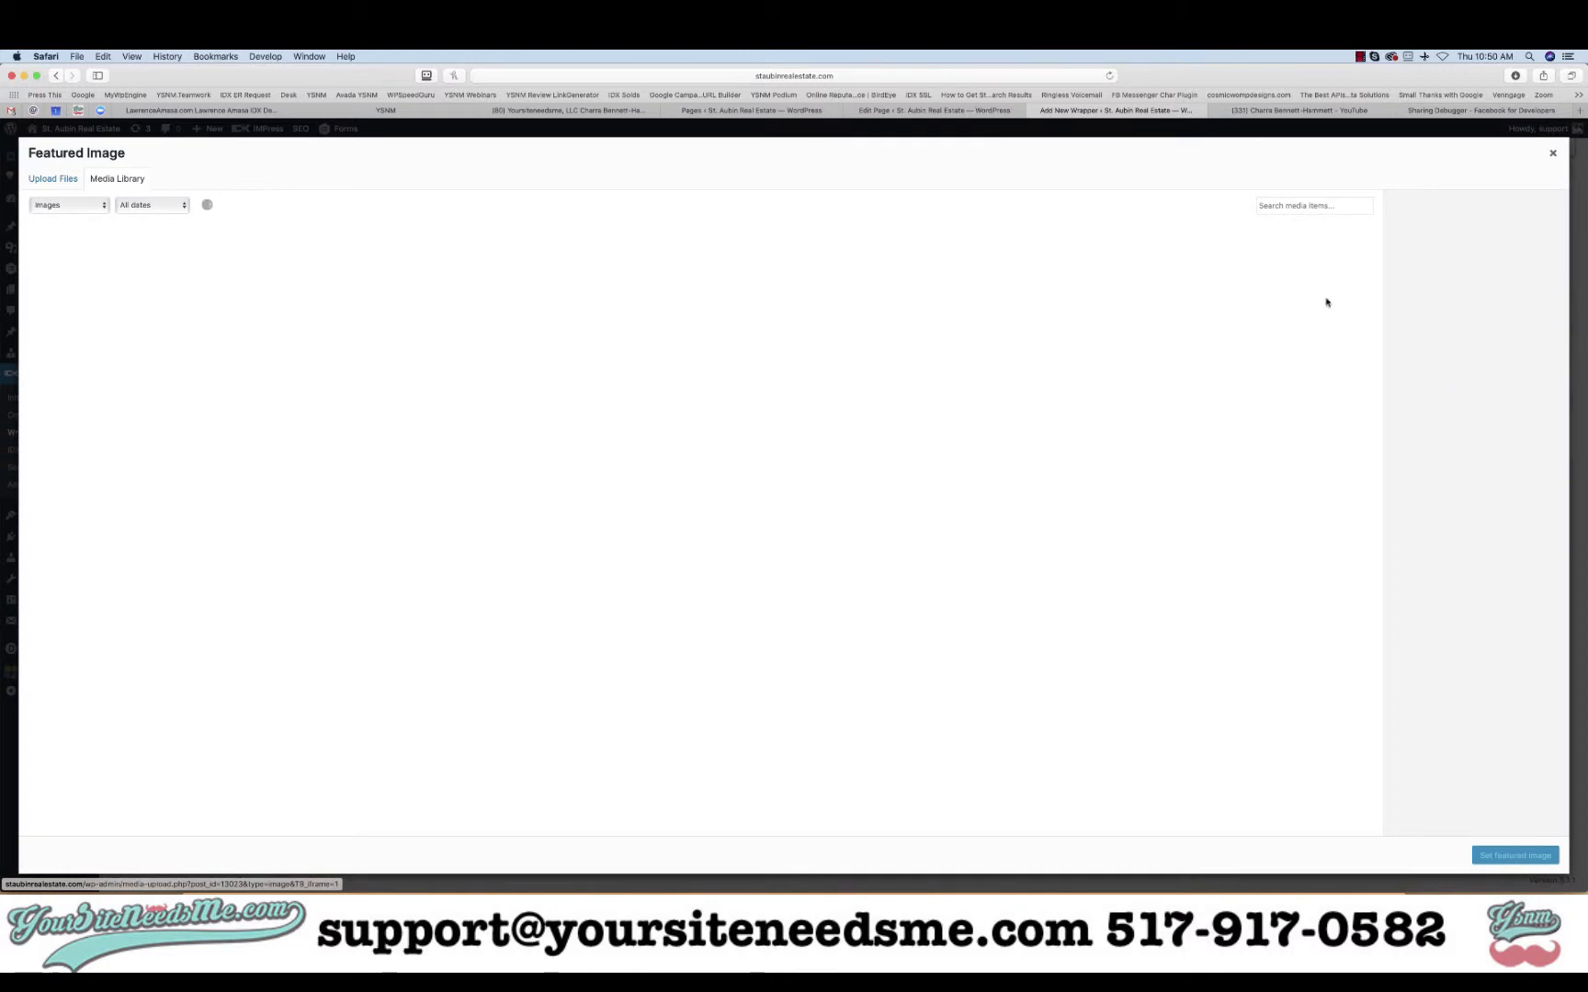
{"action": "left_click", "coordinate": [56, 186]}
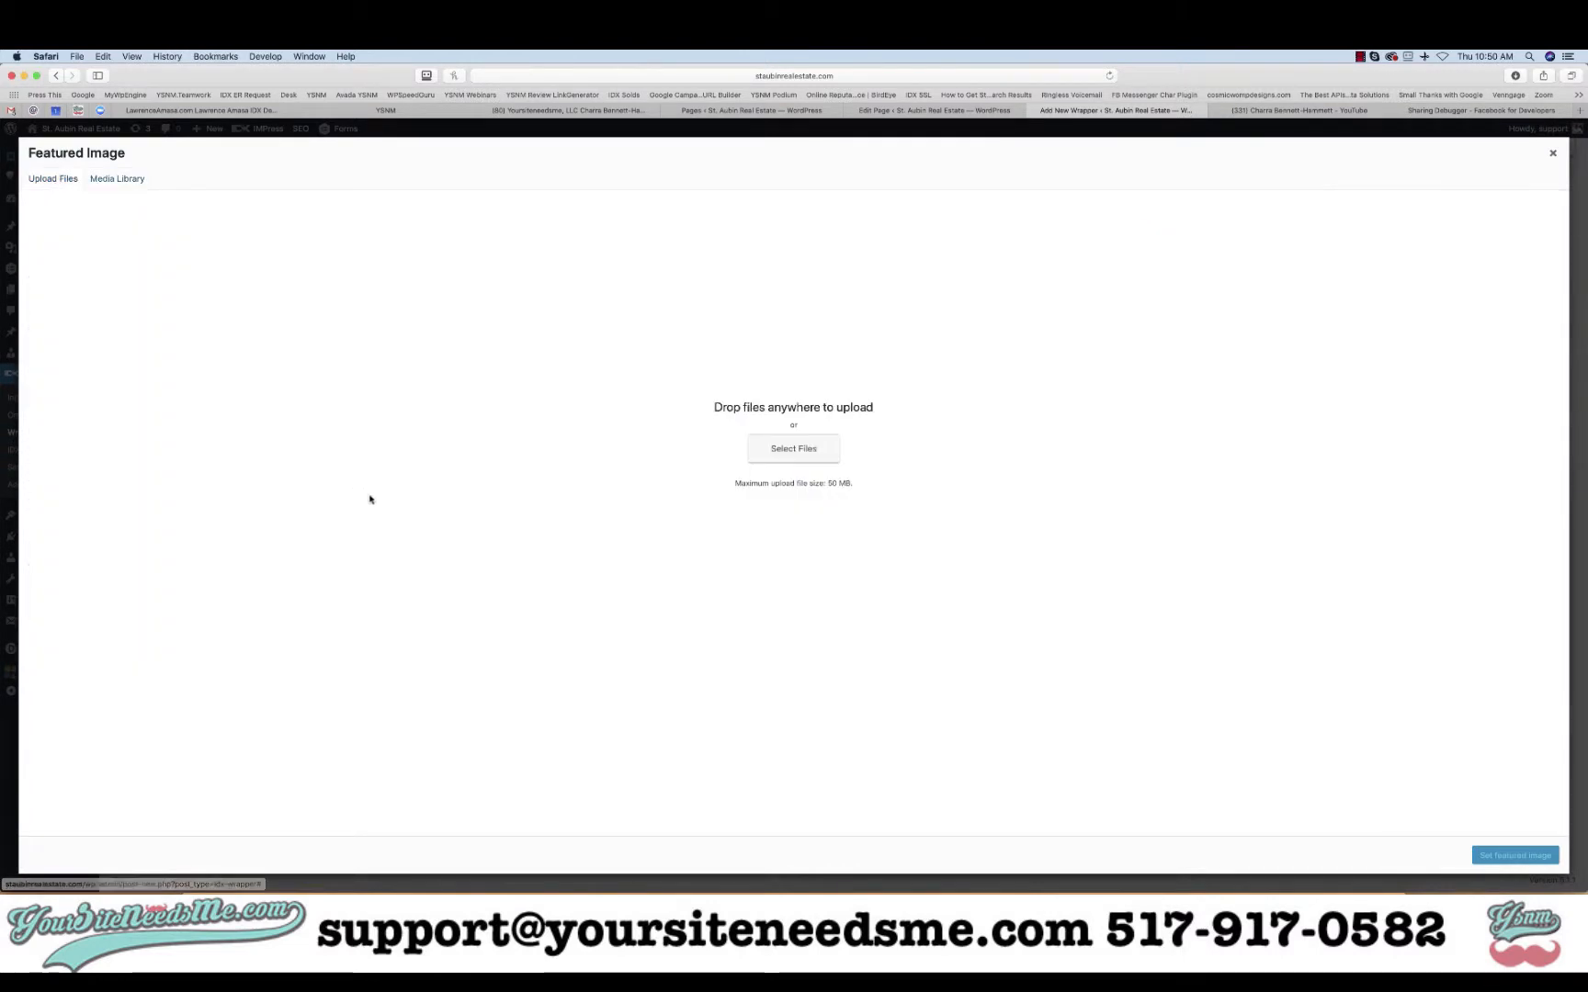
{"action": "left_click", "coordinate": [785, 448]}
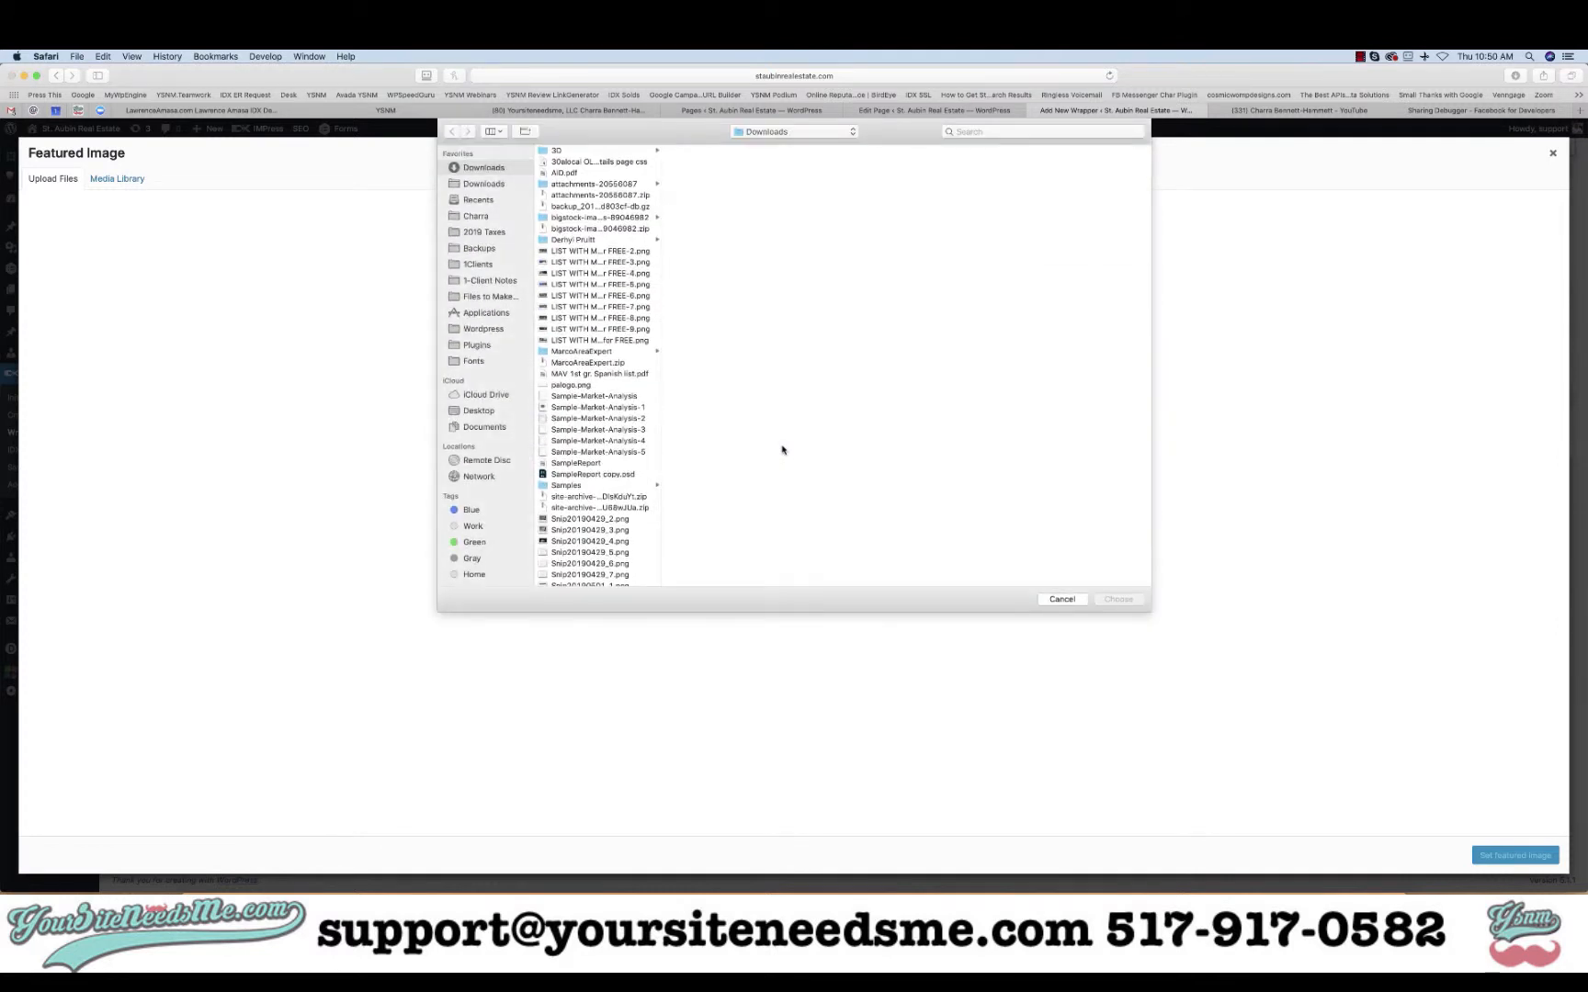
{"action": "scroll", "coordinate": [611, 524], "scroll_direction": "down", "scroll_amount": 5}
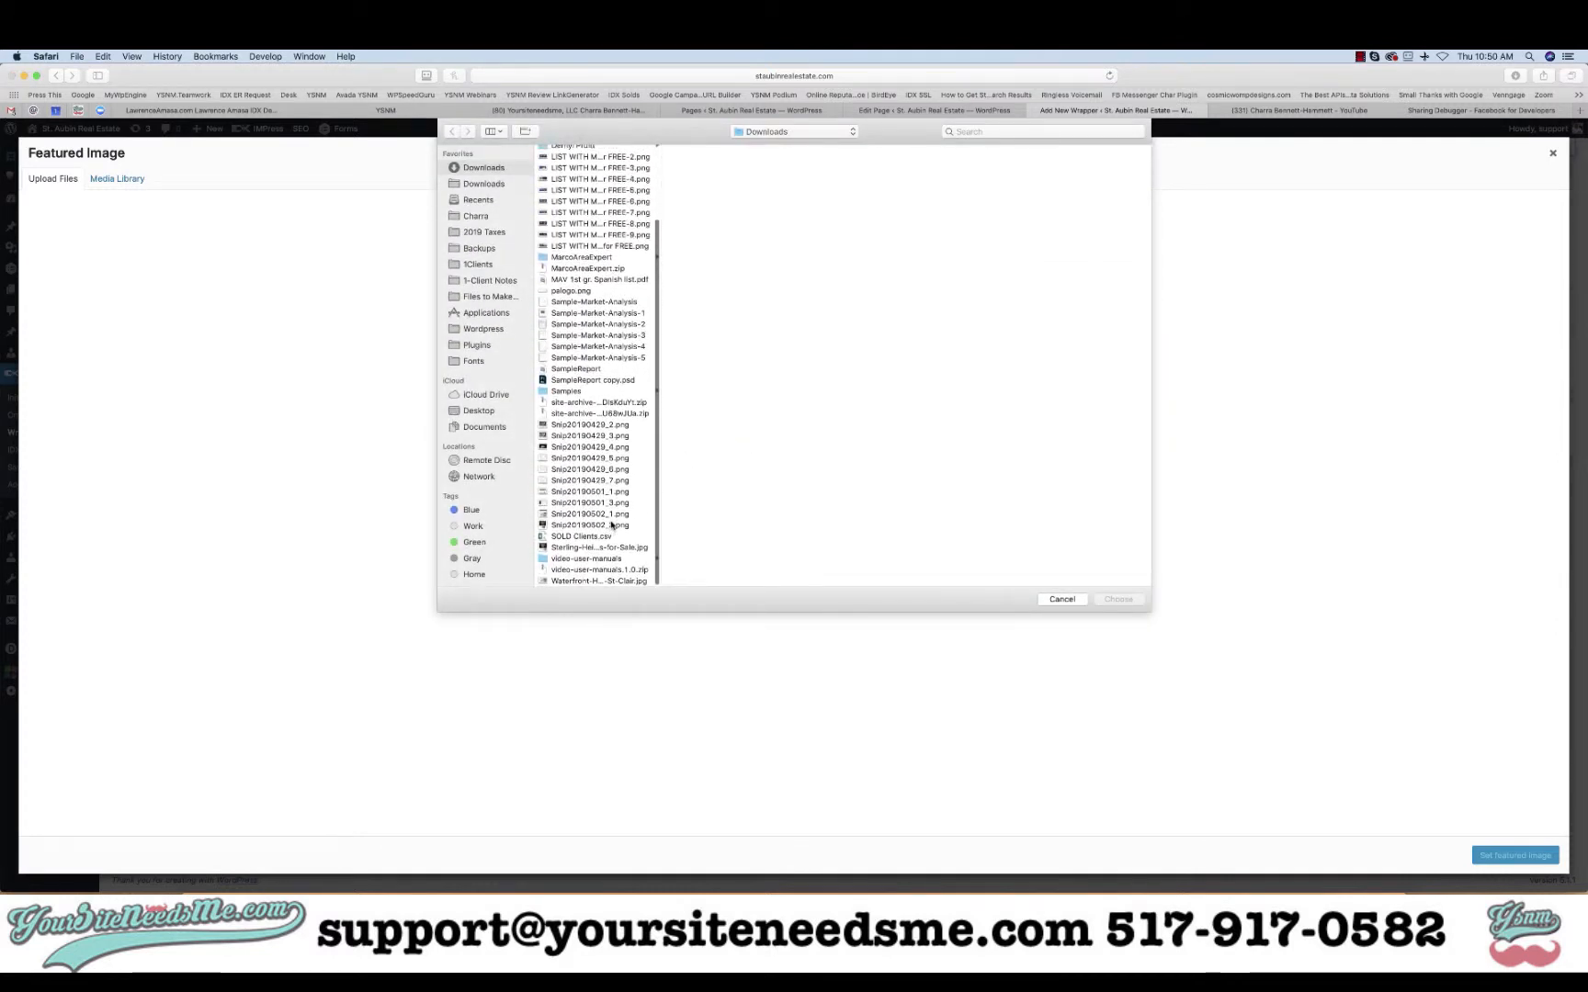
{"action": "left_click", "coordinate": [578, 582]}
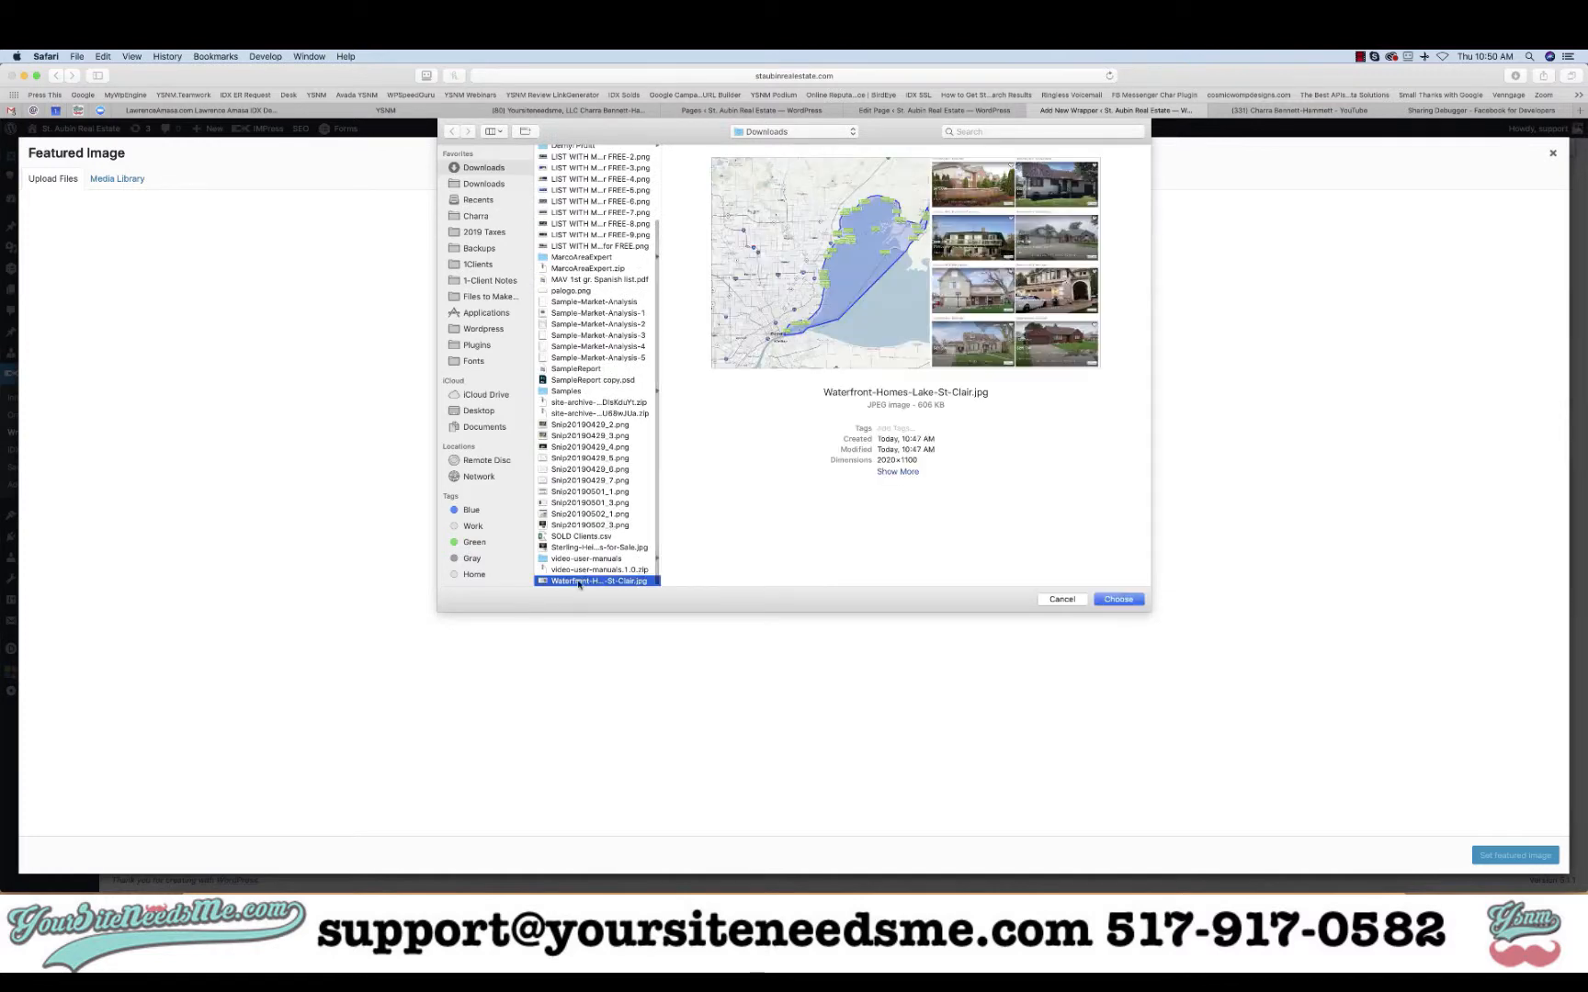
{"action": "left_click", "coordinate": [1117, 599]}
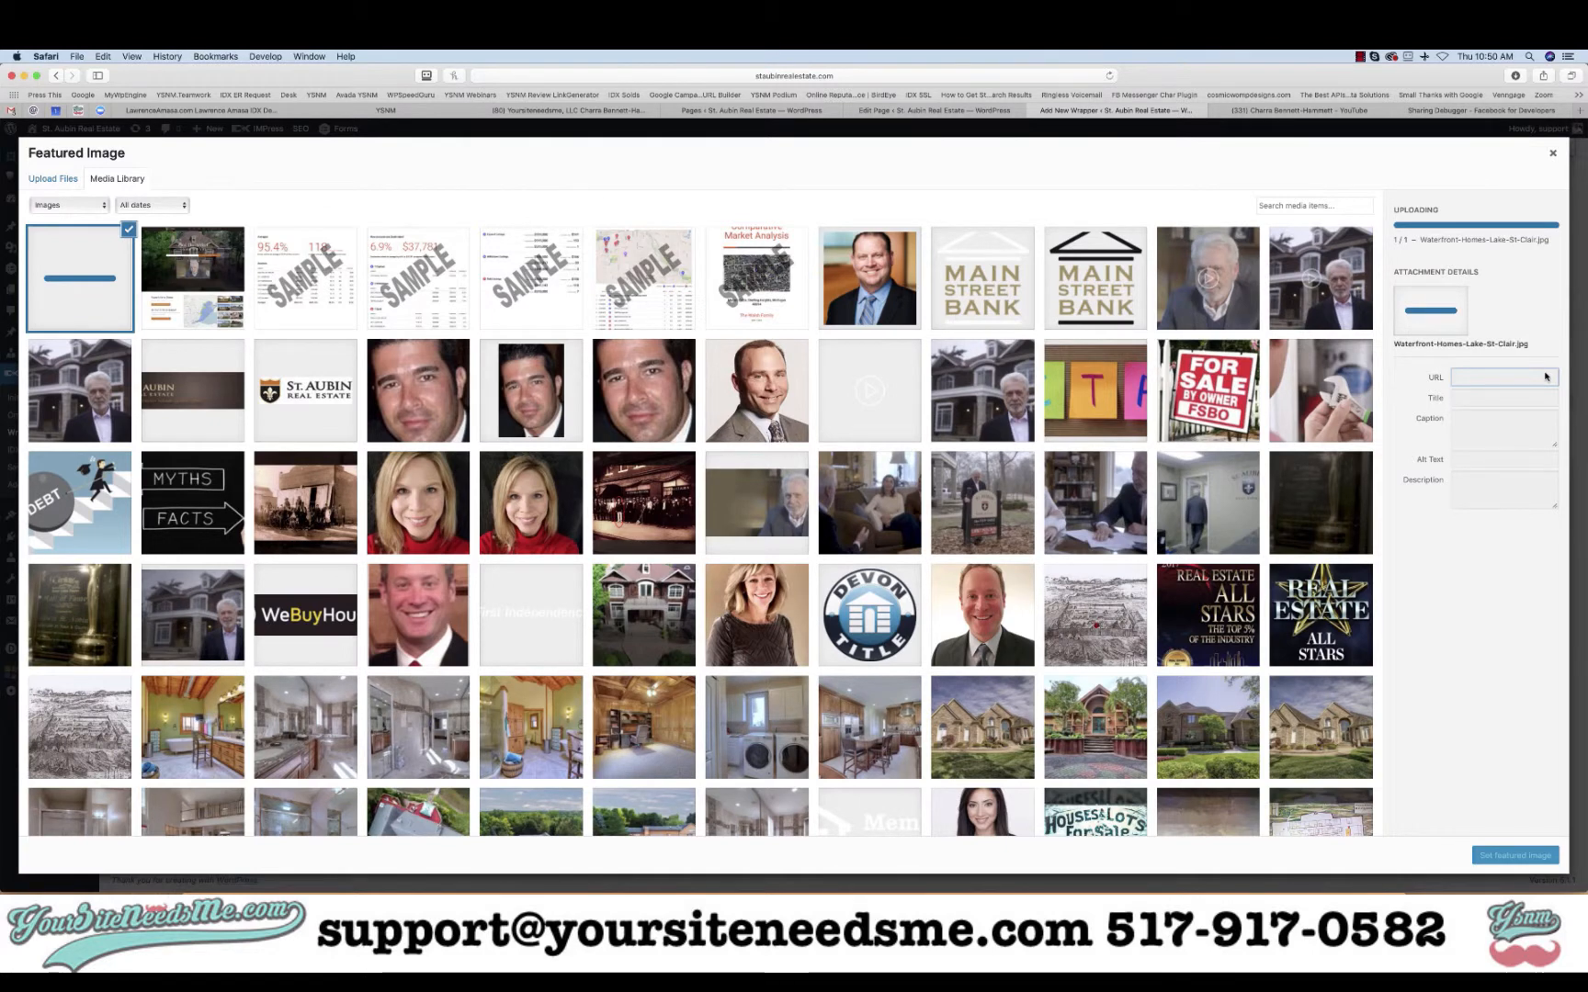
- Set the uploaded image's title, alt text and description to "Waterfront Homes Lake St Clair" and assign it as the wrapper's featured image
{"action": "left_click", "coordinate": [1499, 385]}
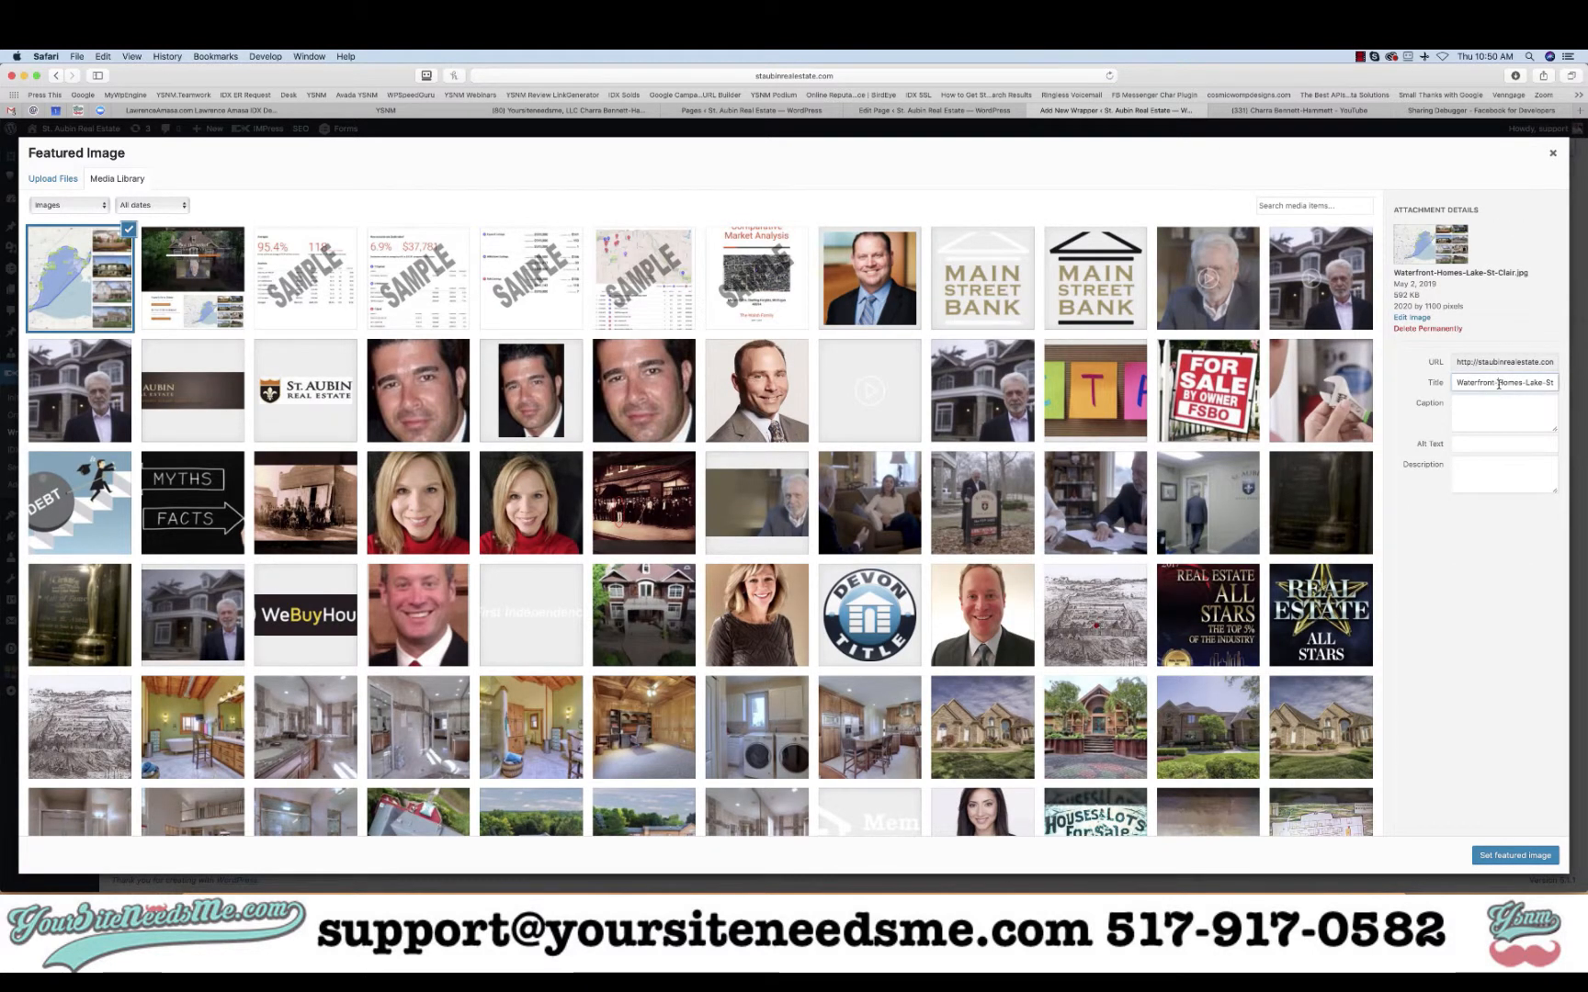
{"action": "key", "text": "BackSpace"}
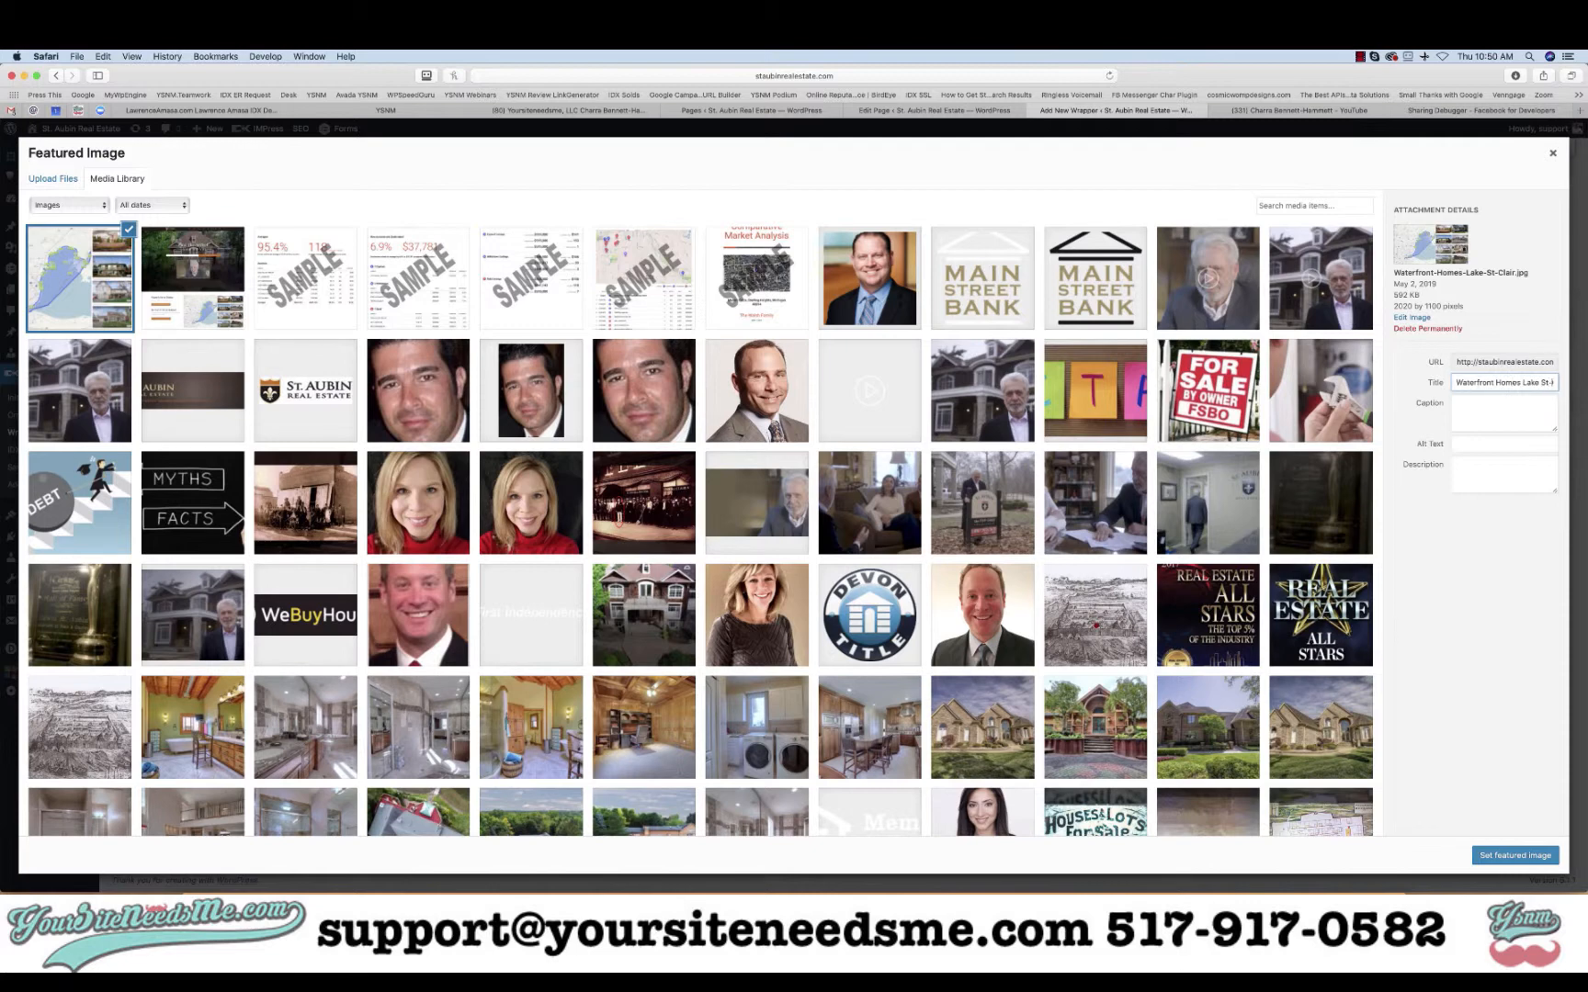
{"action": "key", "text": "BackSpace"}
{"action": "key", "text": "super+a"}
{"action": "key", "text": "super+c"}
{"action": "left_click", "coordinate": [1503, 444]}
{"action": "key", "text": "super+v"}
{"action": "left_click", "coordinate": [1472, 481]}
{"action": "key", "text": "super+v"}
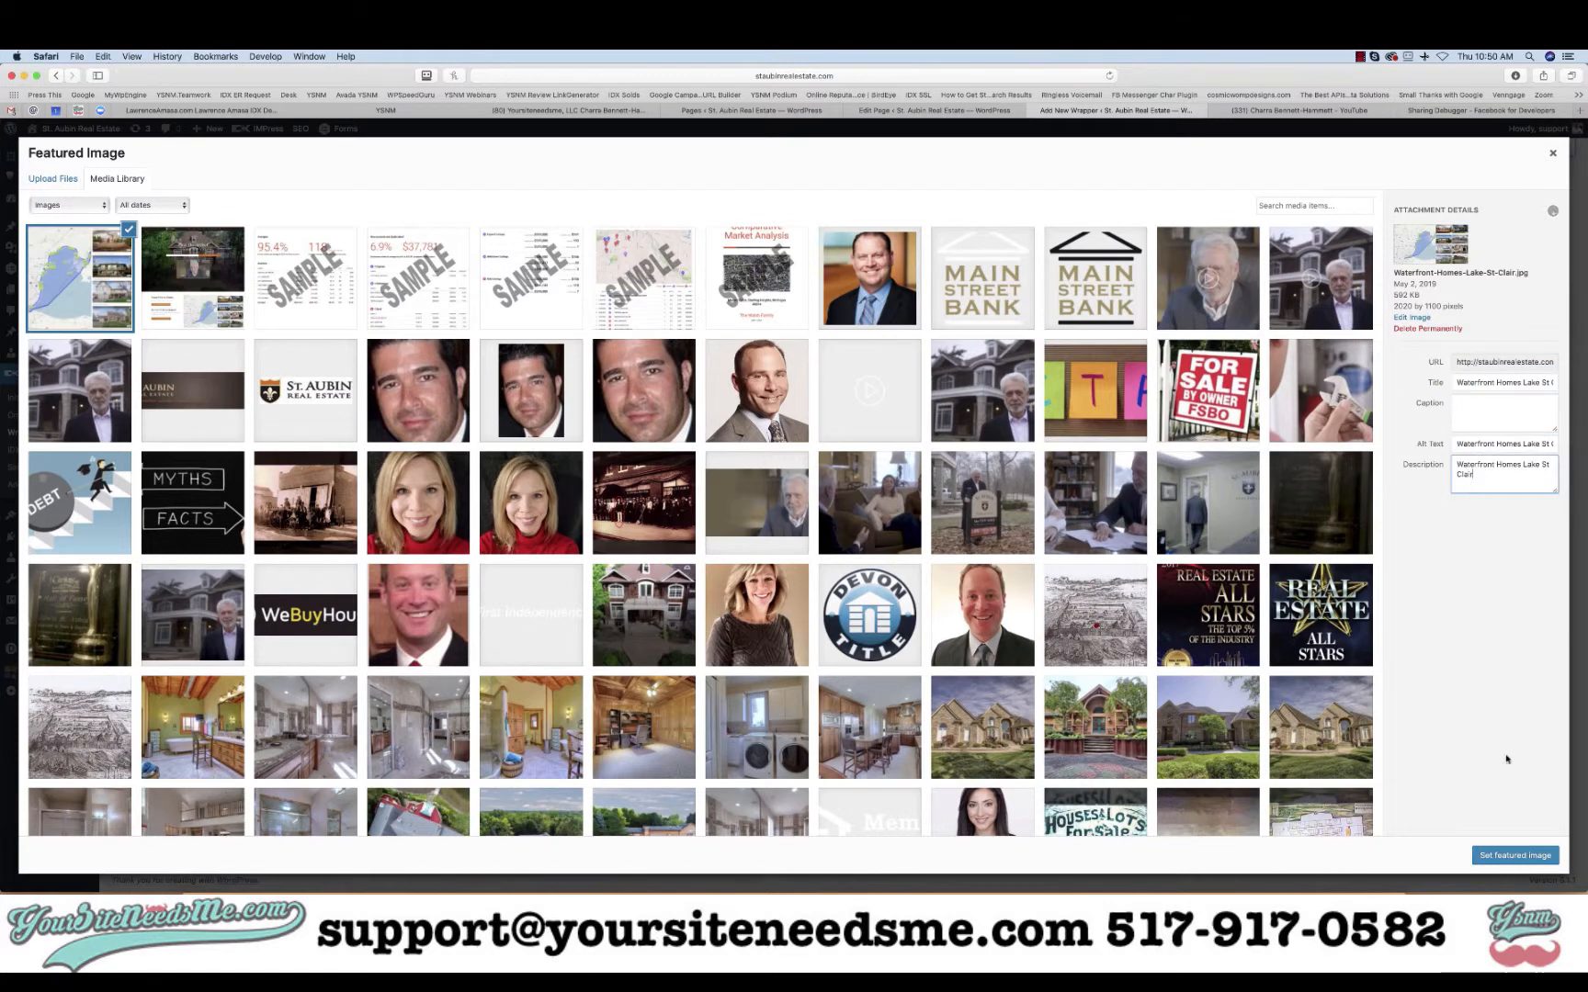
{"action": "left_click", "coordinate": [1507, 855]}
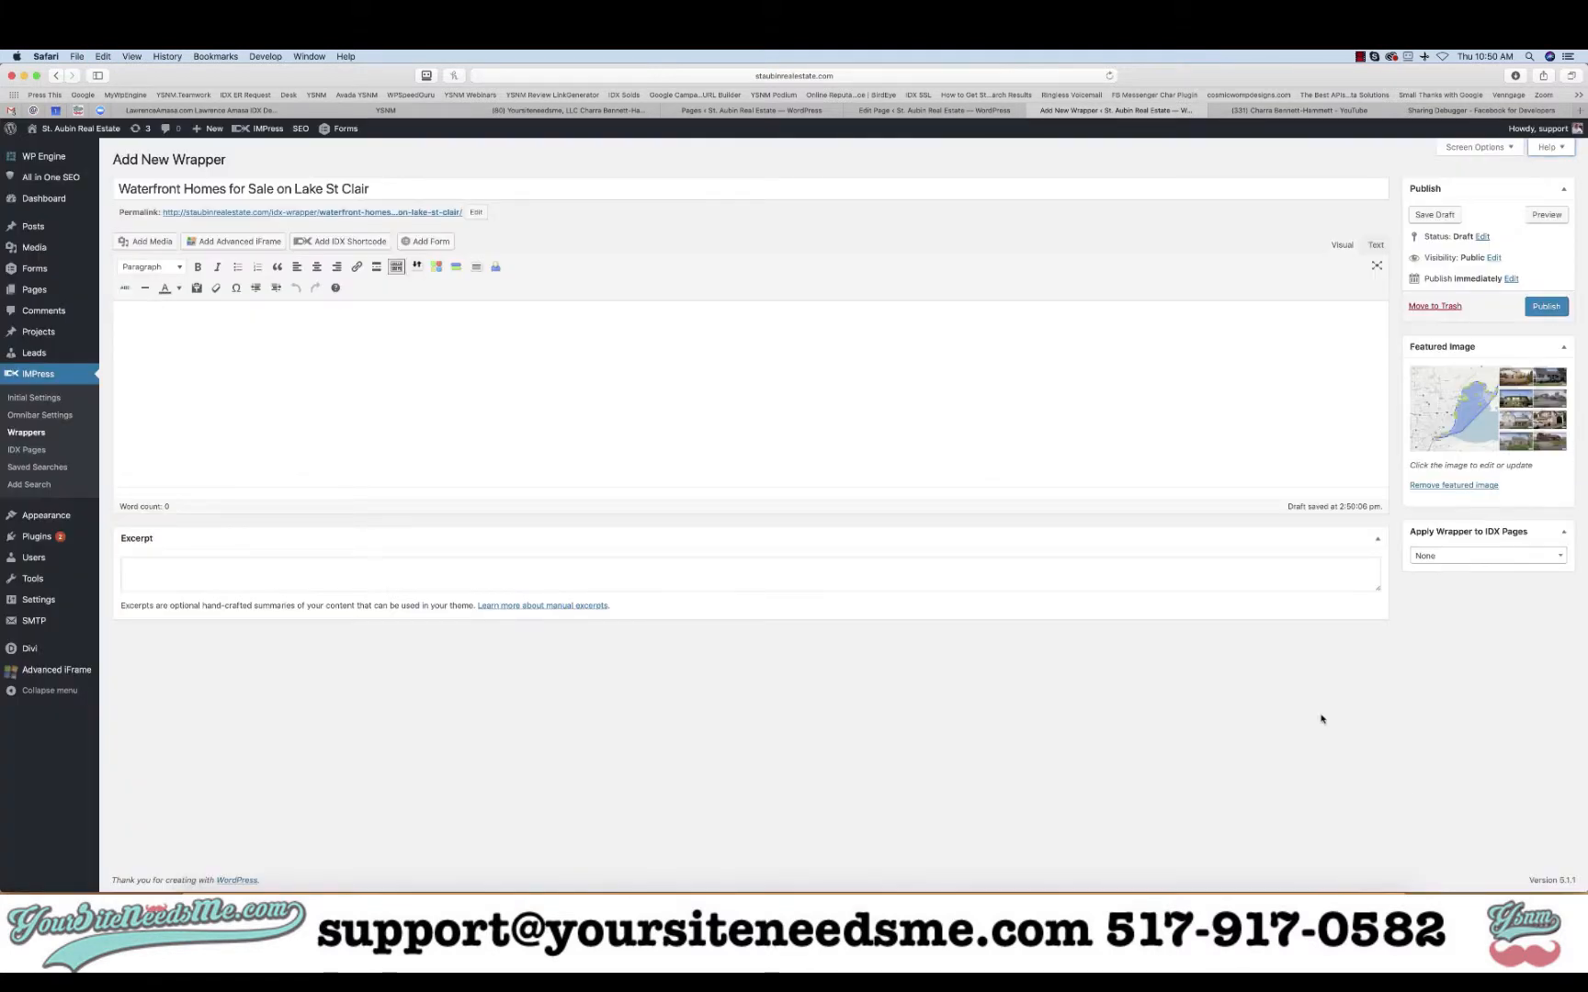
- Search the IDX pages available for applying the wrapper for "lake"
{"action": "left_click", "coordinate": [1445, 555]}
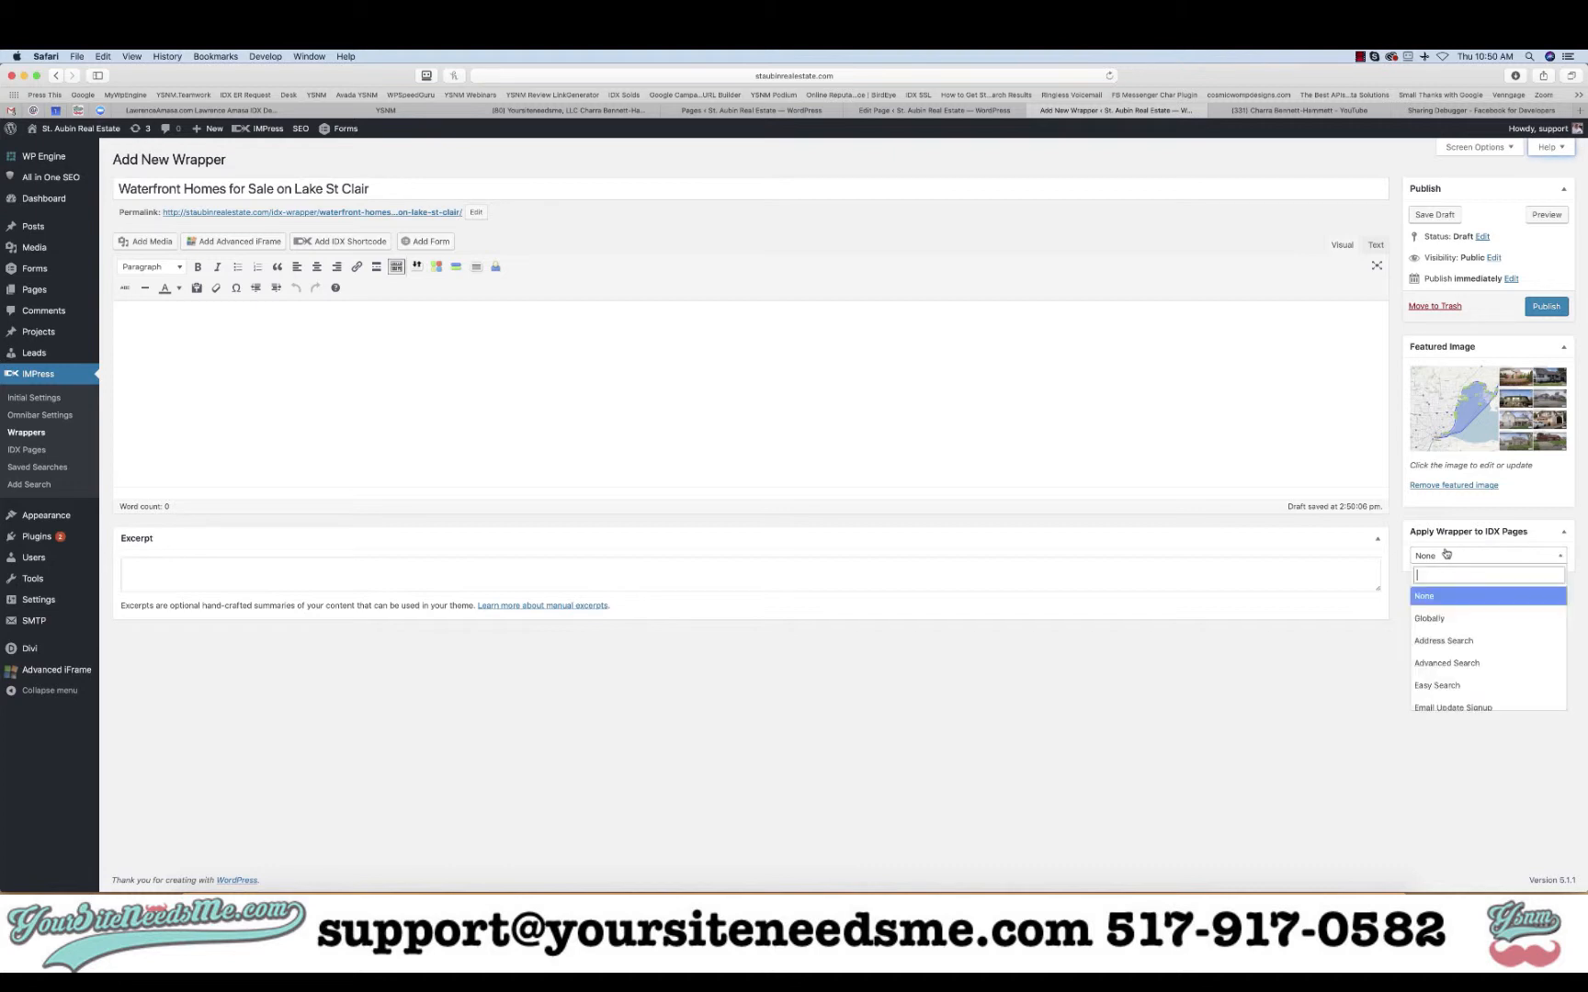
{"action": "type", "text": "lake"}
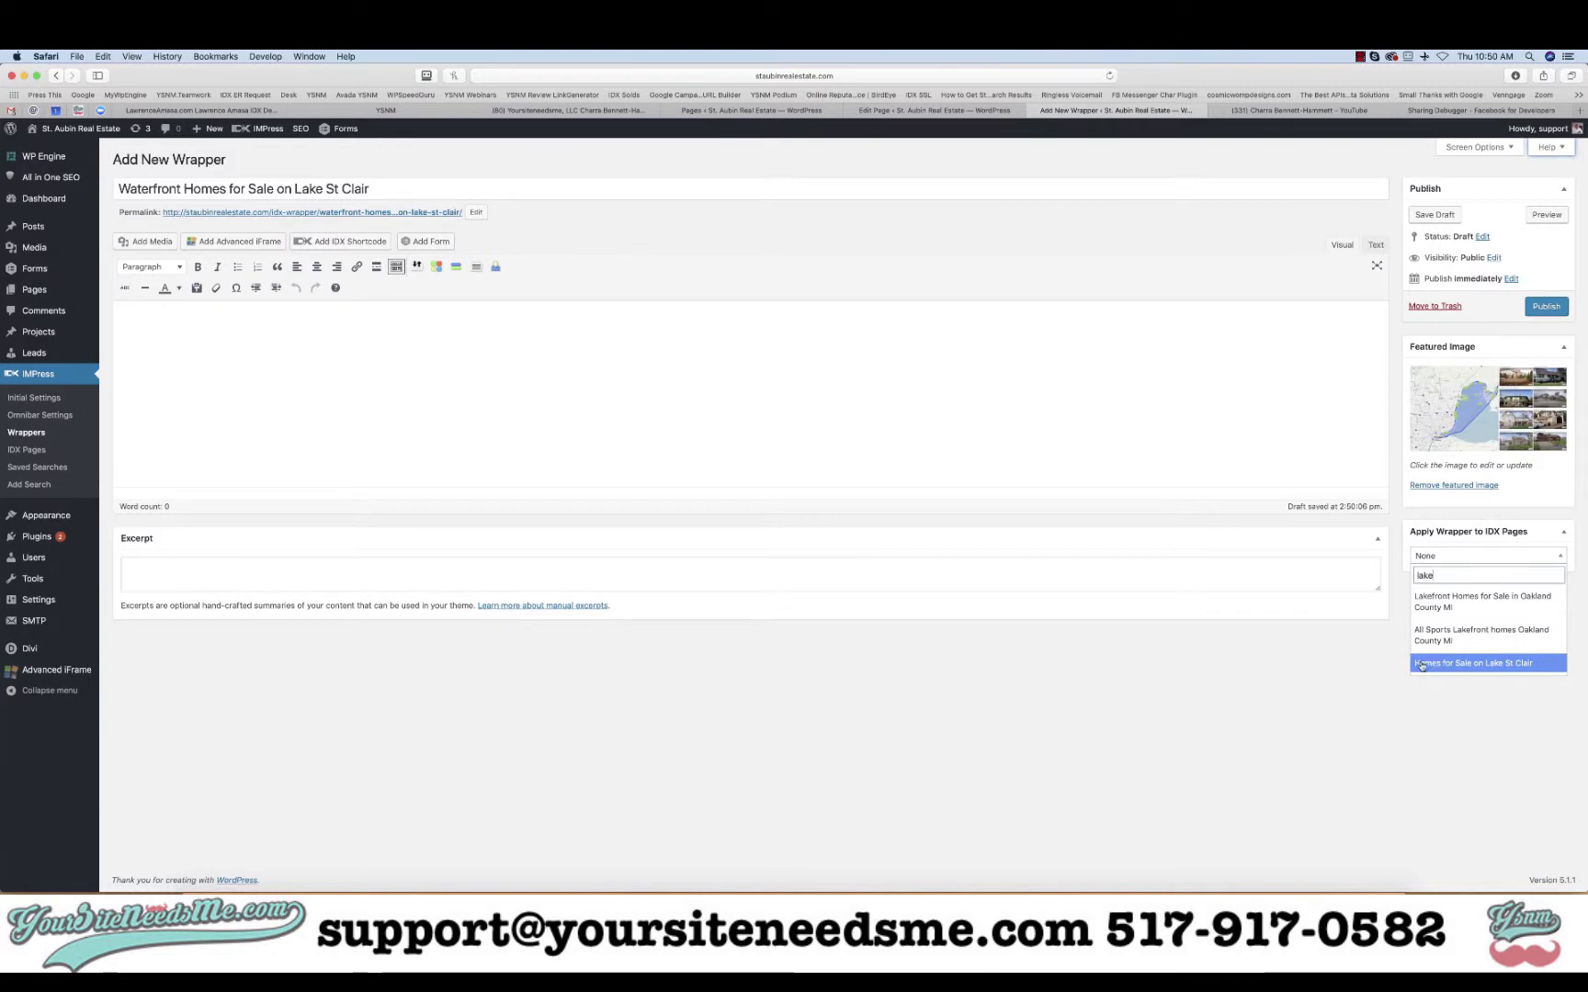
{"action": "left_click", "coordinate": [1348, 659]}
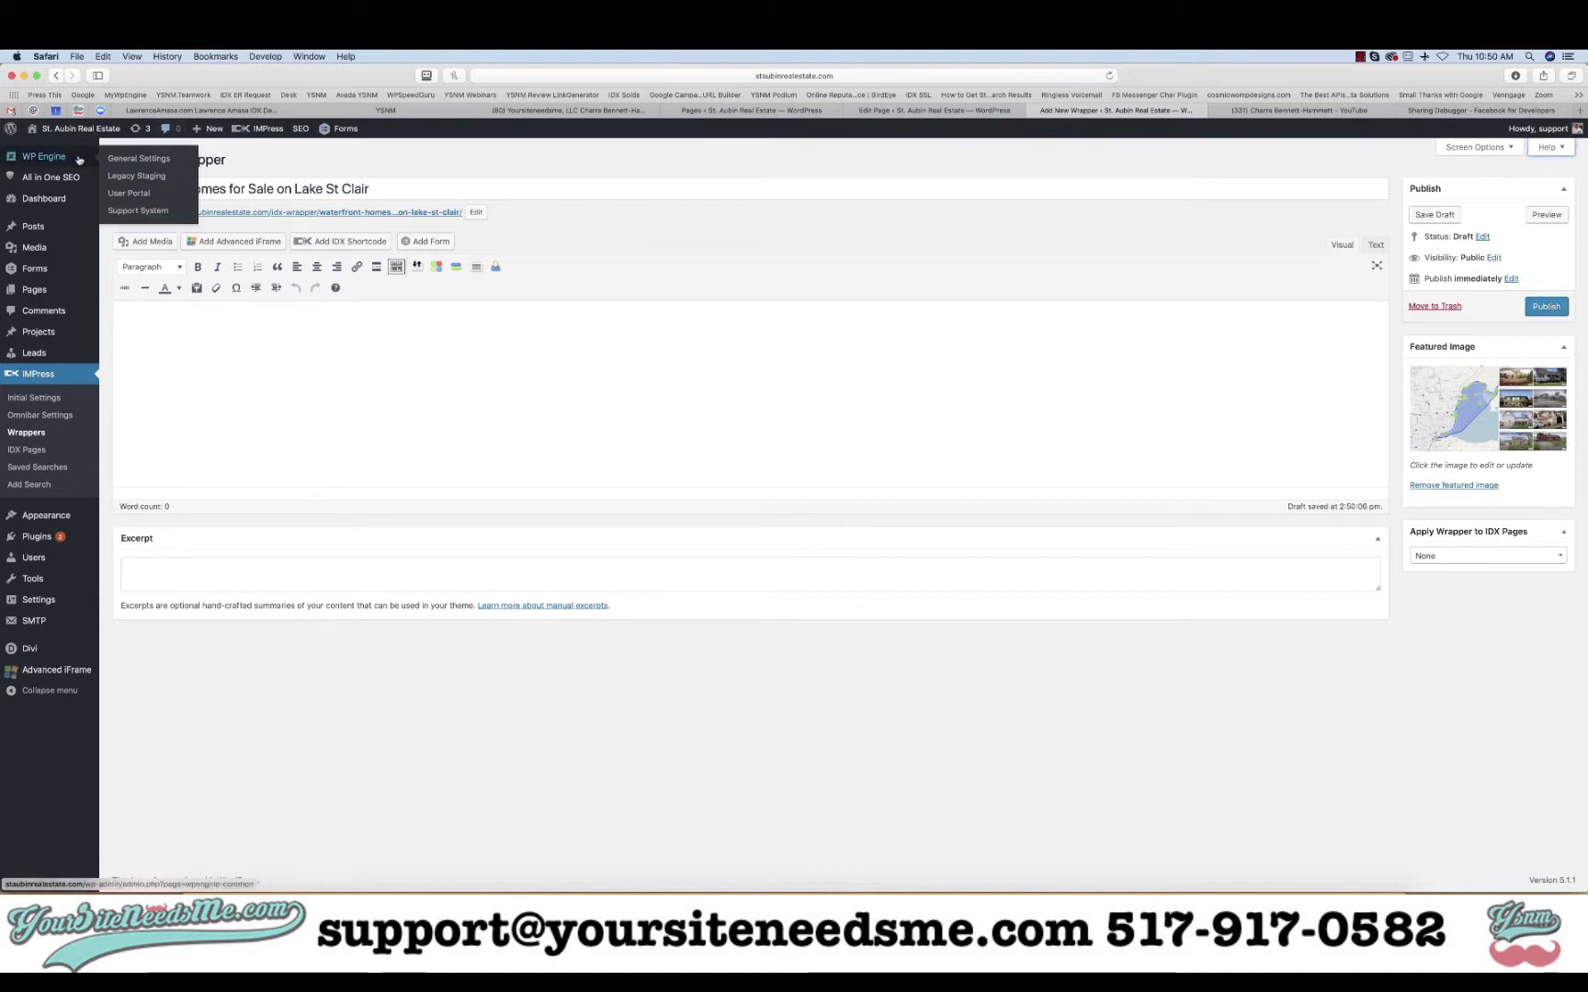
- Open the WP Engine general settings in a separate browser tab and purge all caches
{"action": "right_click", "coordinate": [126, 160]}
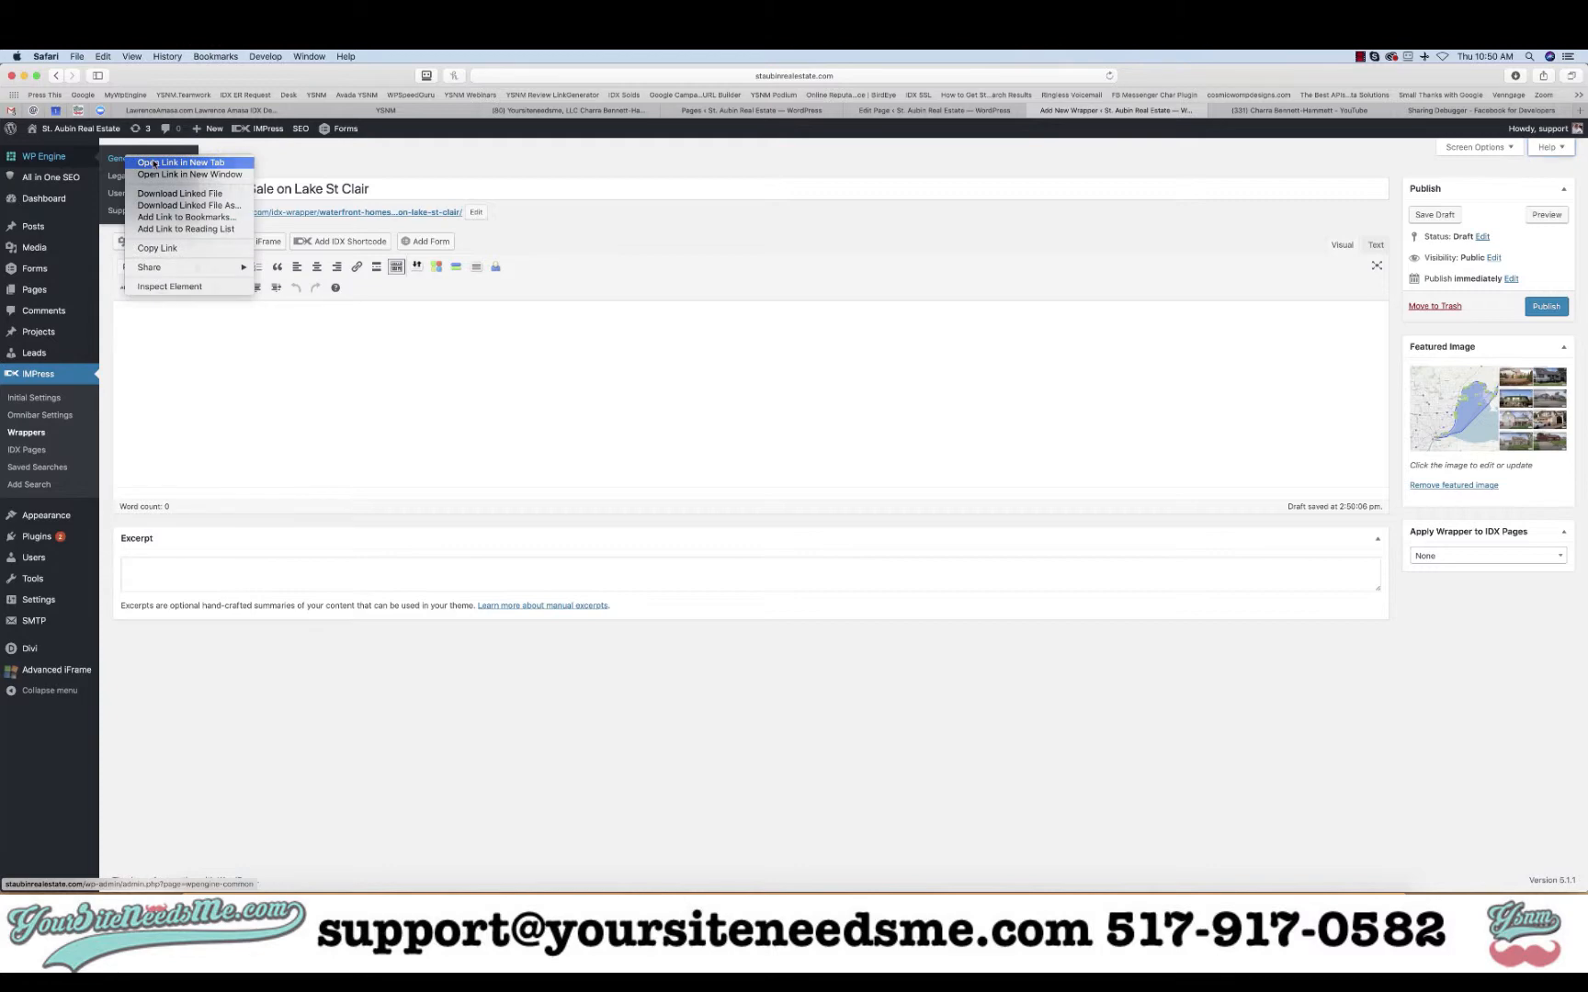
{"action": "left_click", "coordinate": [153, 165]}
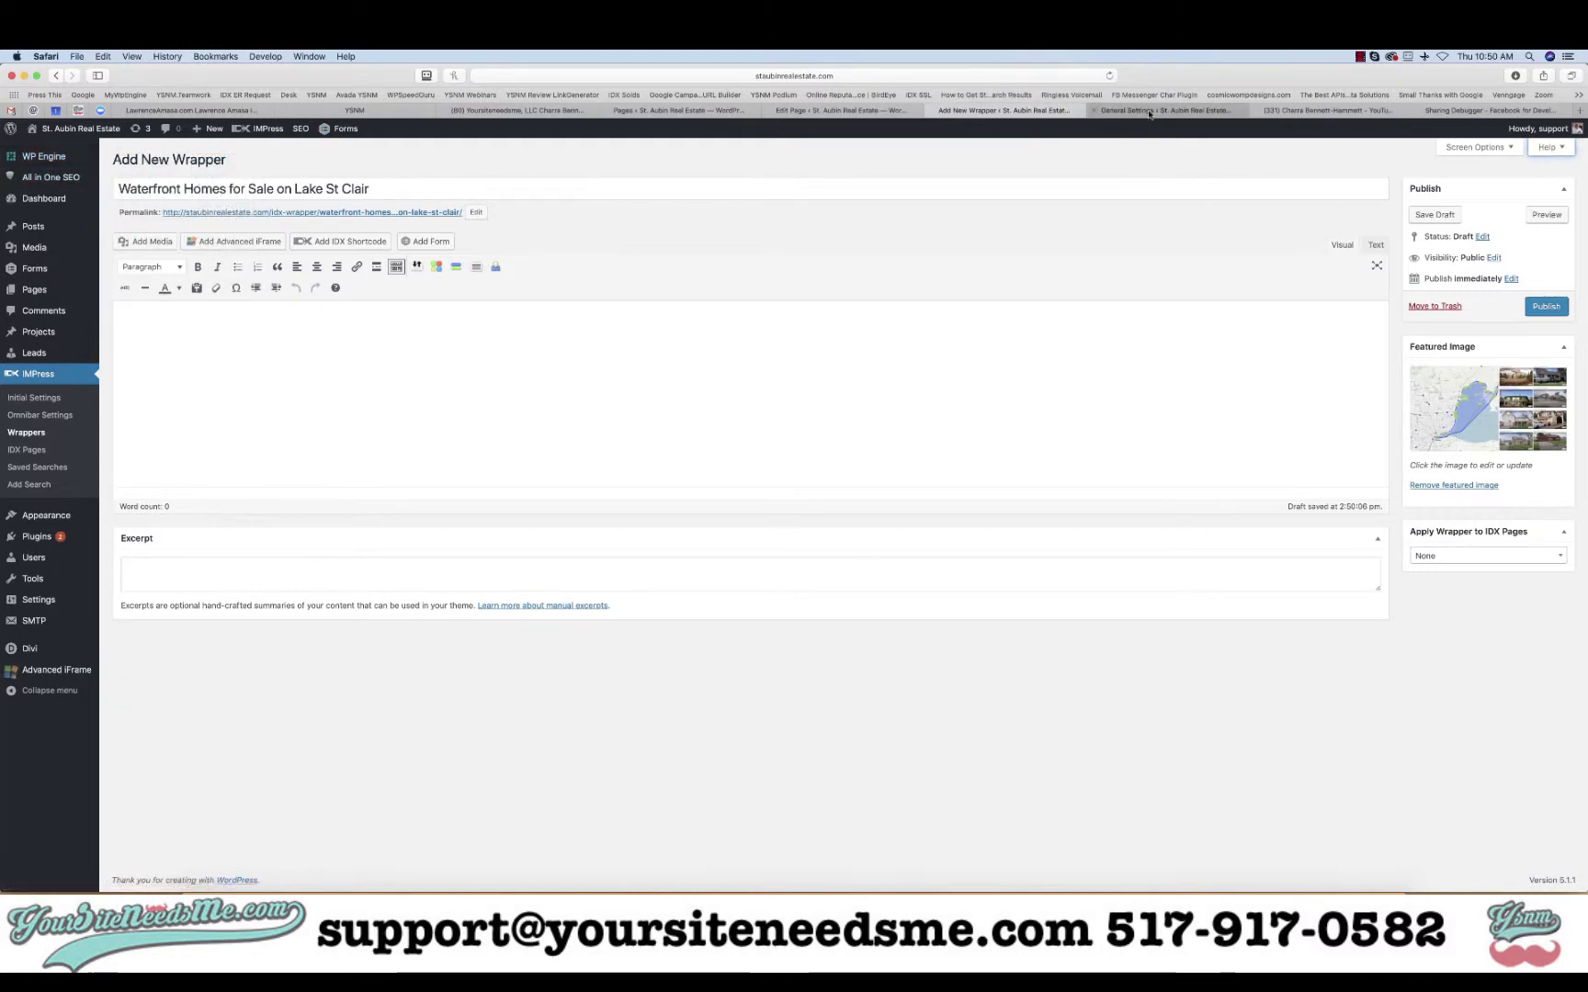
{"action": "left_click", "coordinate": [1149, 112]}
{"action": "left_click", "coordinate": [303, 438]}
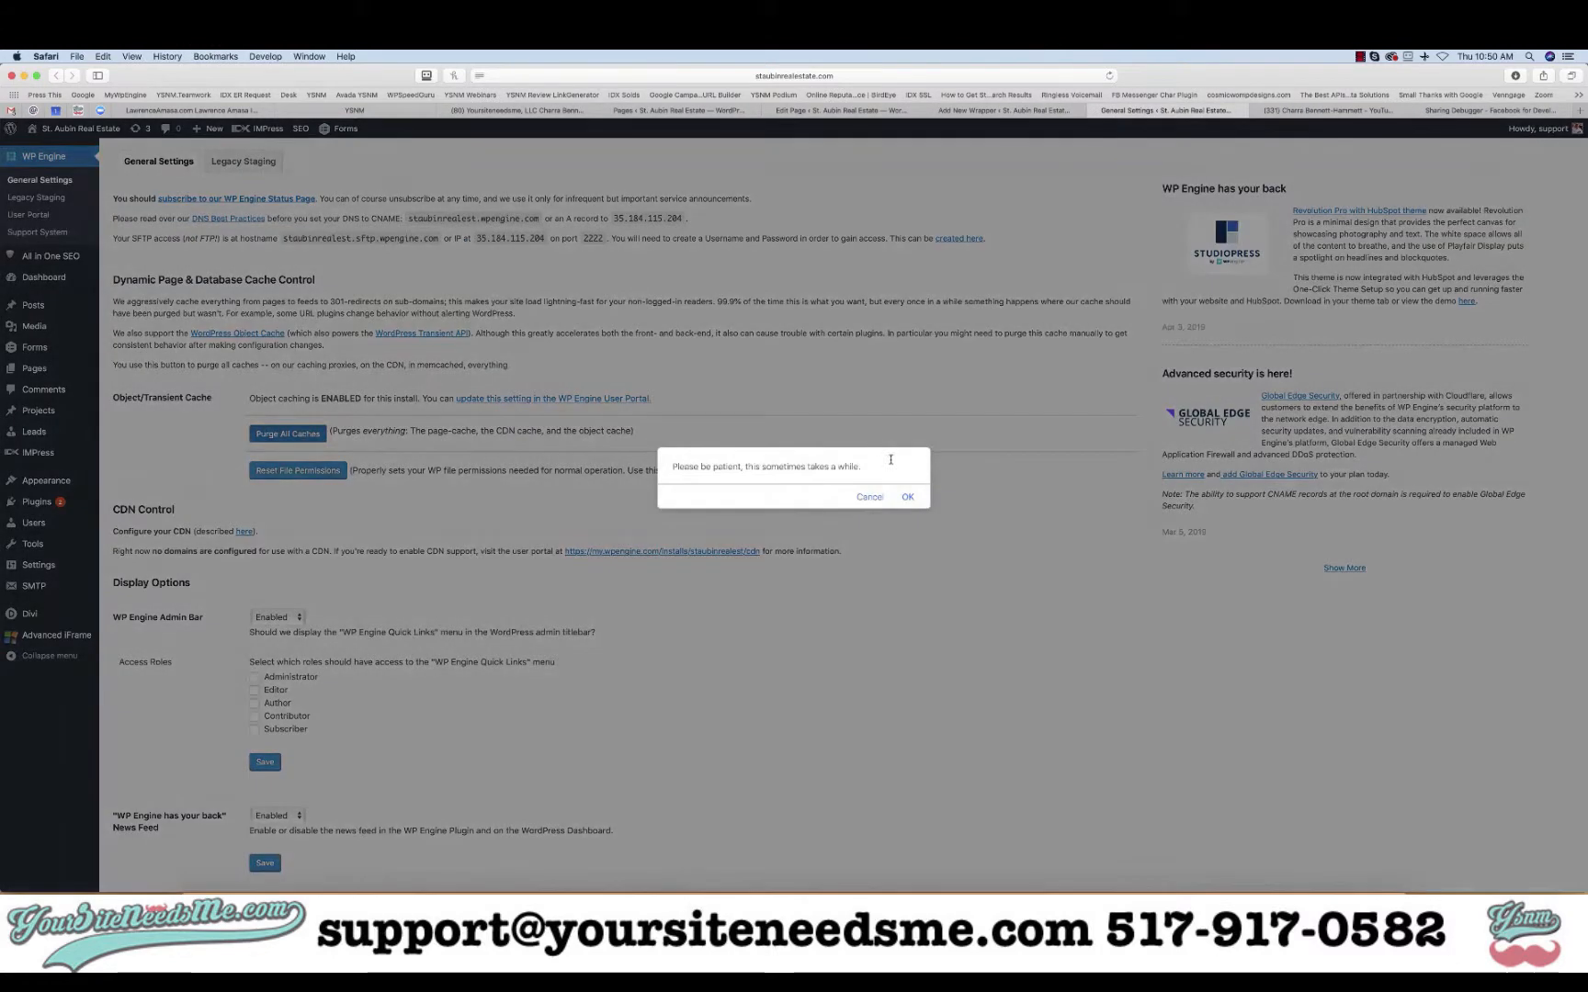
{"action": "left_click", "coordinate": [906, 495]}
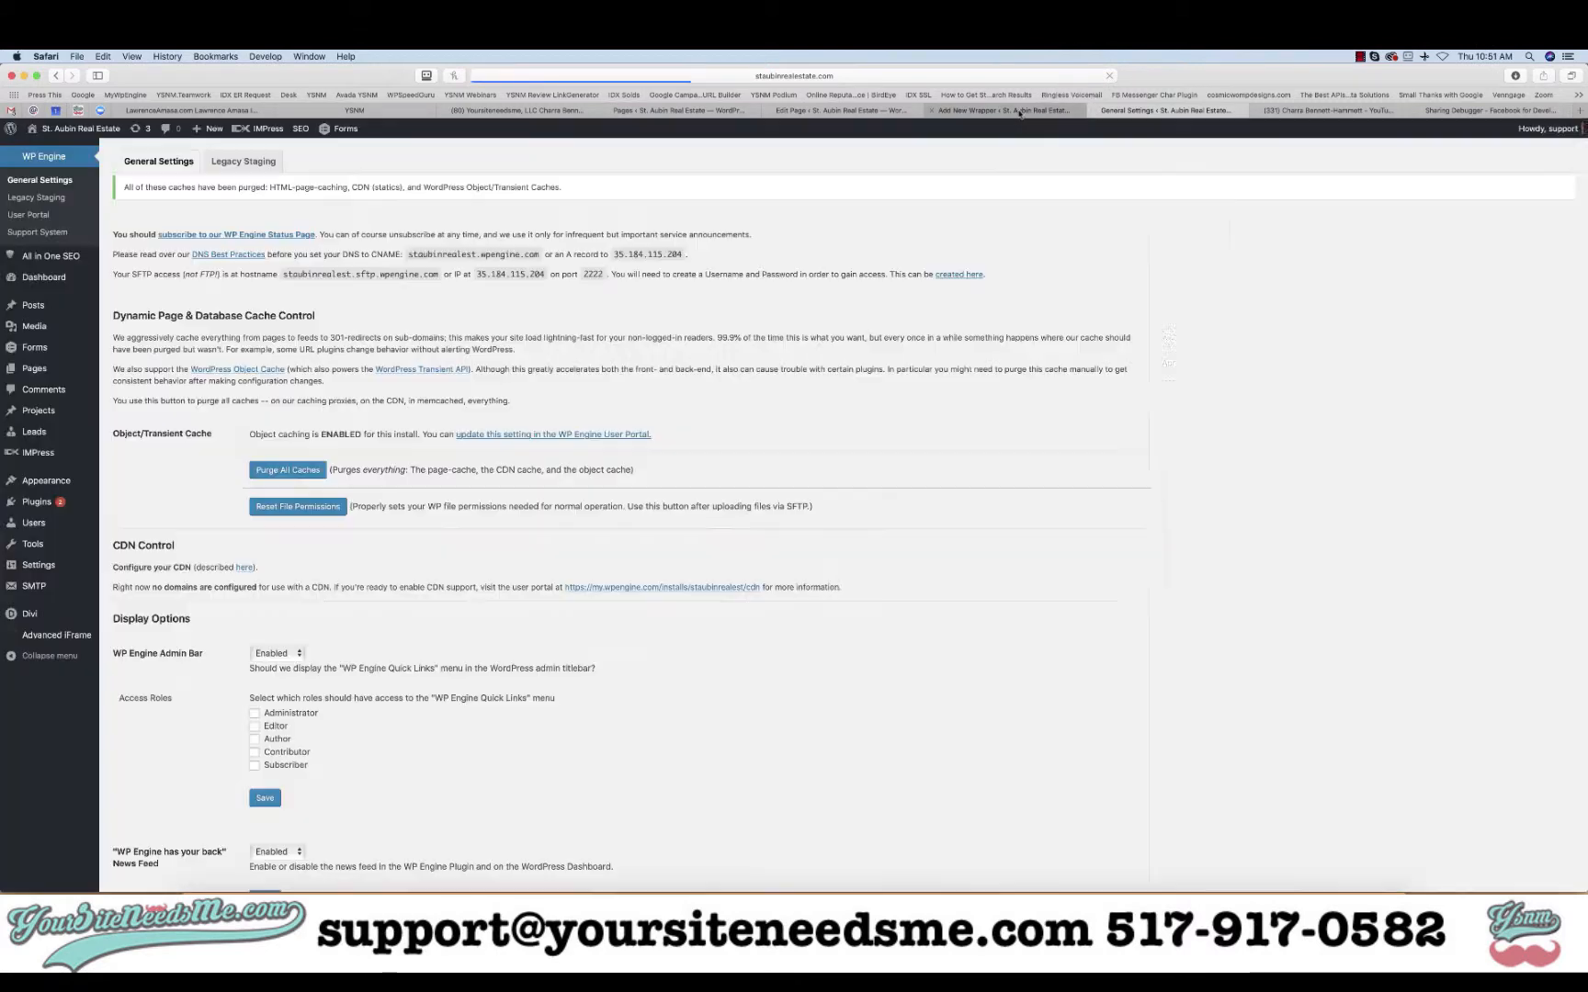
- Open the IMPress initial settings in a separate browser tab and refresh the plugin options
{"action": "mouse_move", "coordinate": [37, 453]}
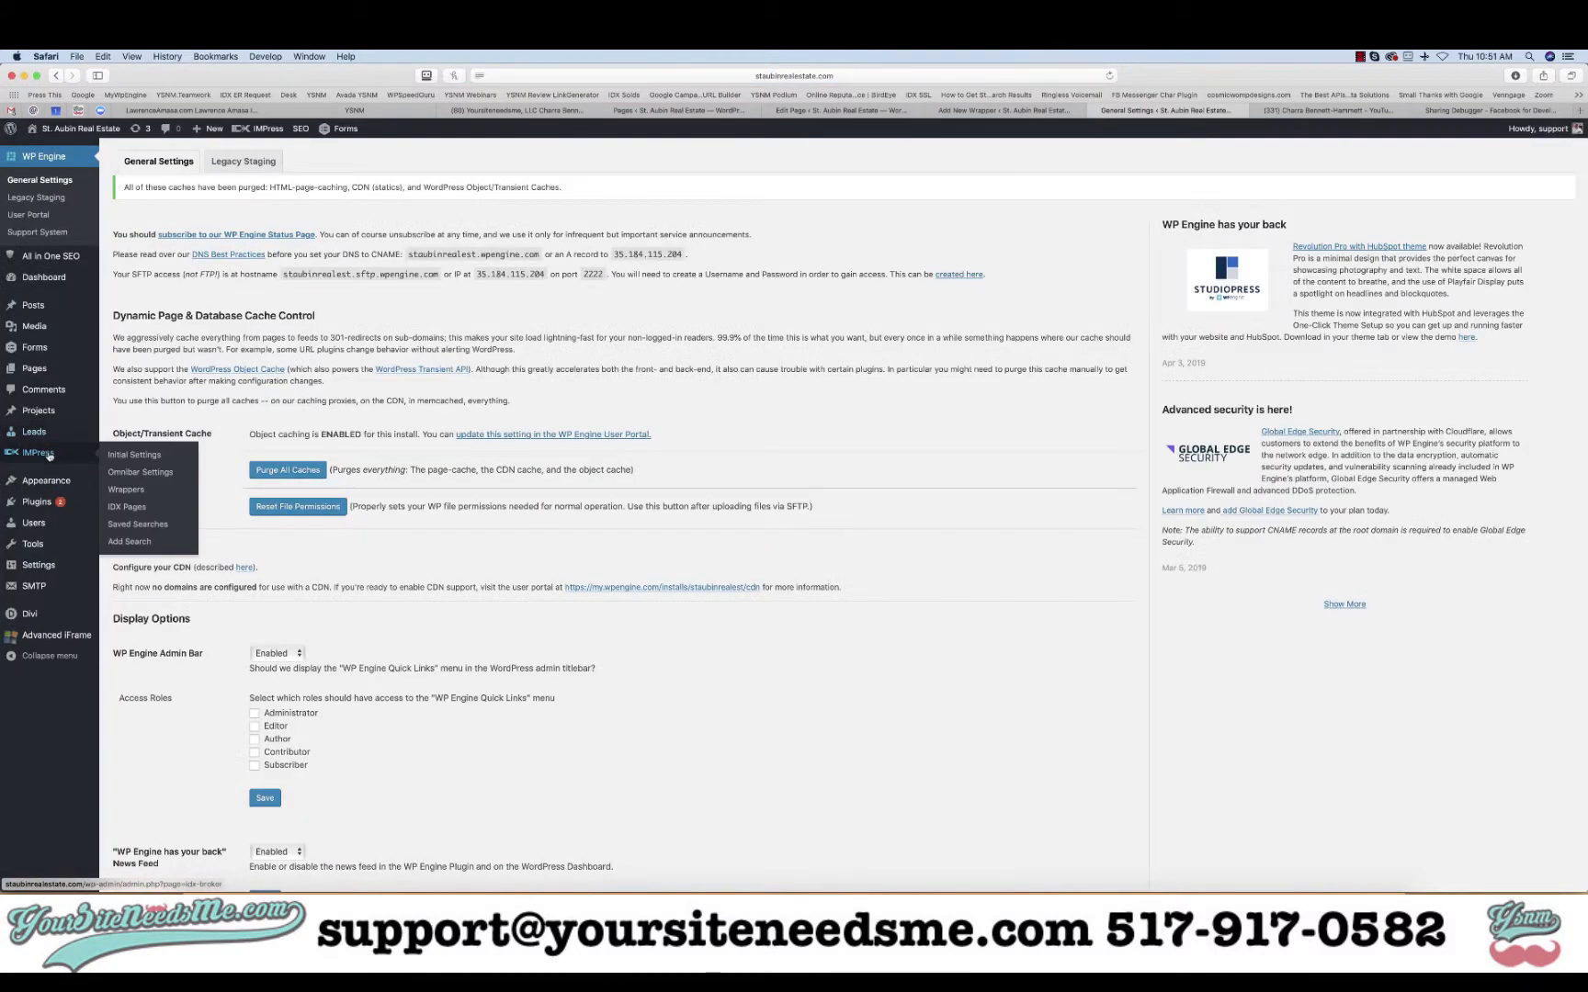
{"action": "right_click", "coordinate": [119, 455]}
{"action": "left_click", "coordinate": [162, 458]}
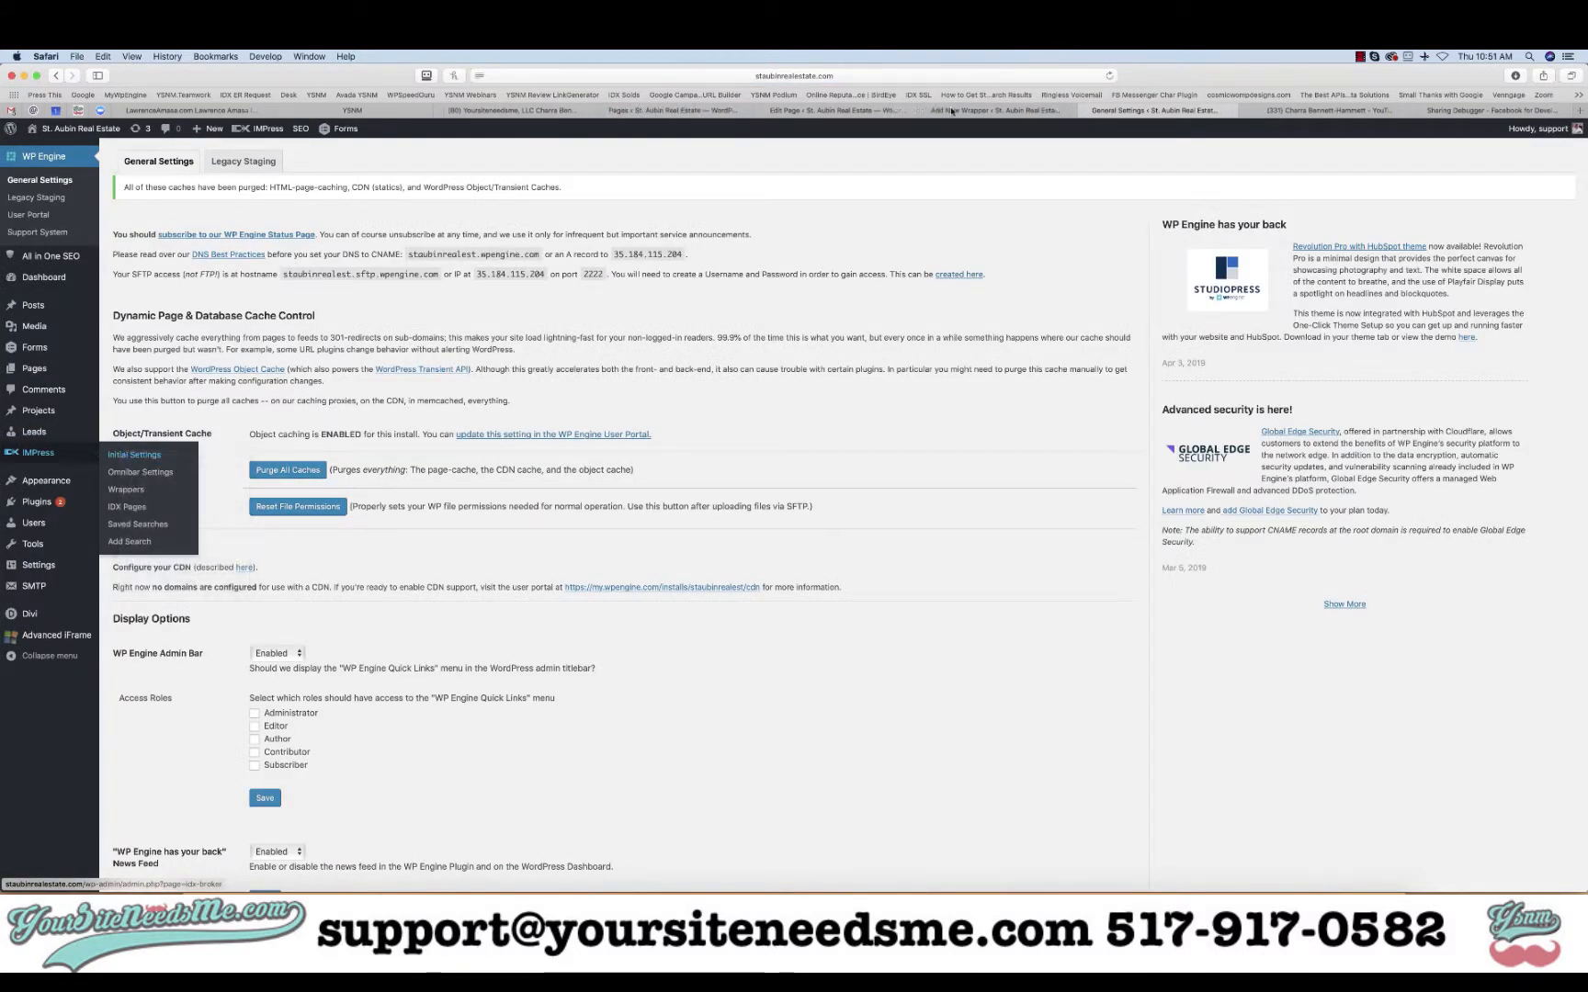
{"action": "left_click", "coordinate": [1168, 111]}
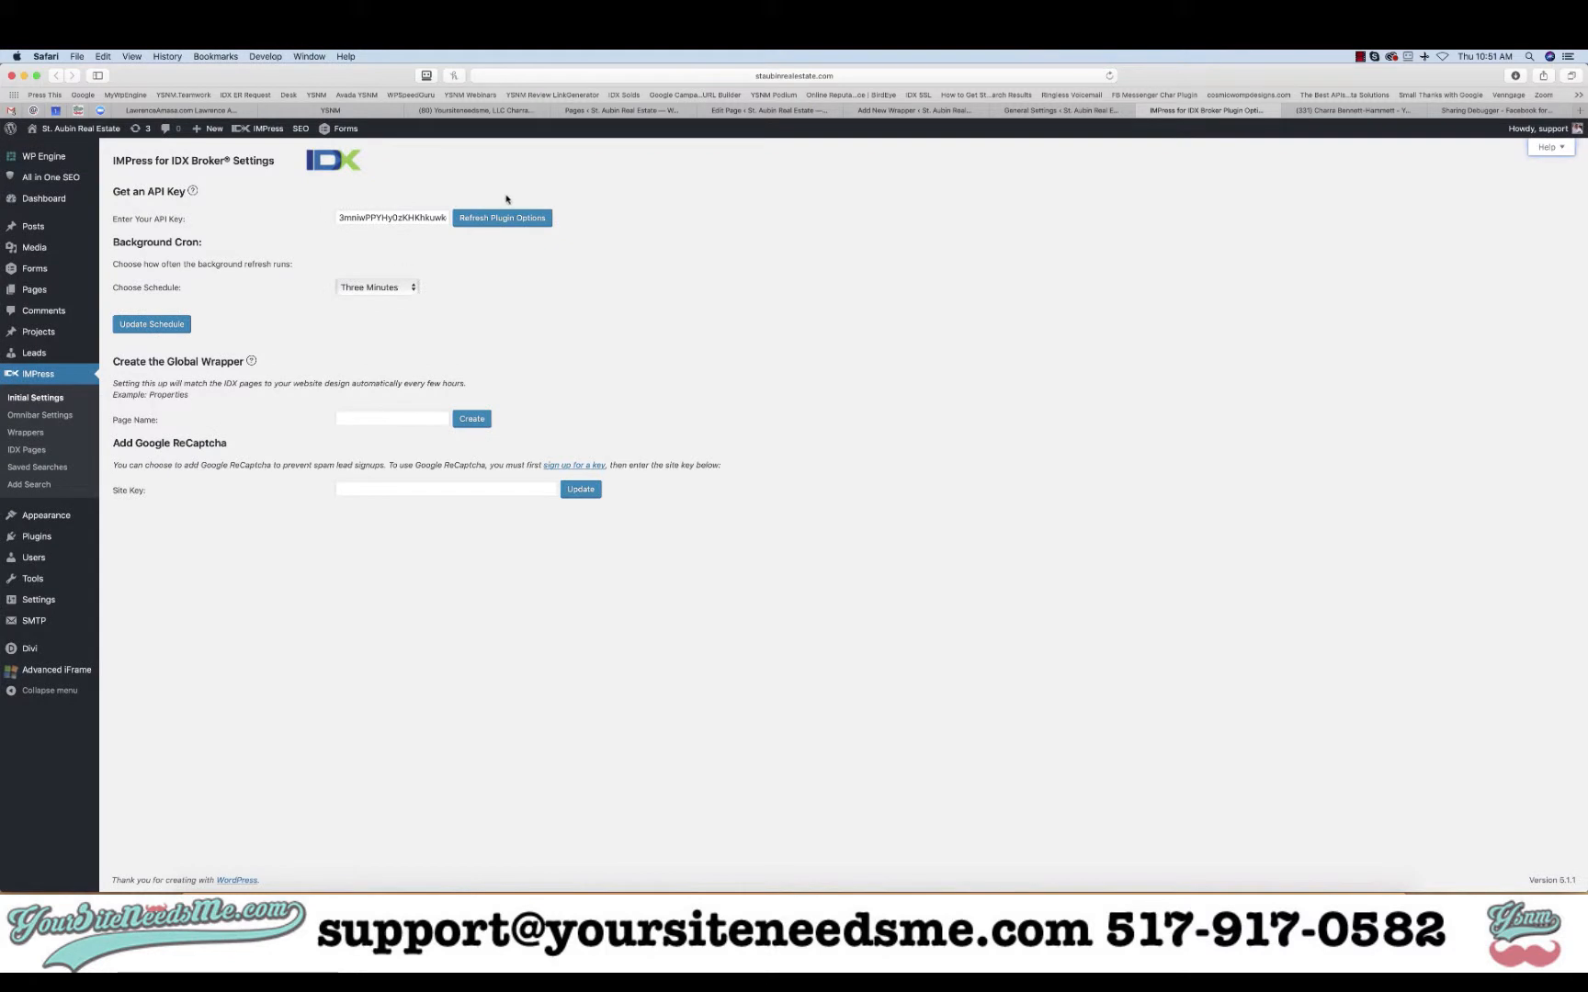
{"action": "left_click", "coordinate": [504, 218]}
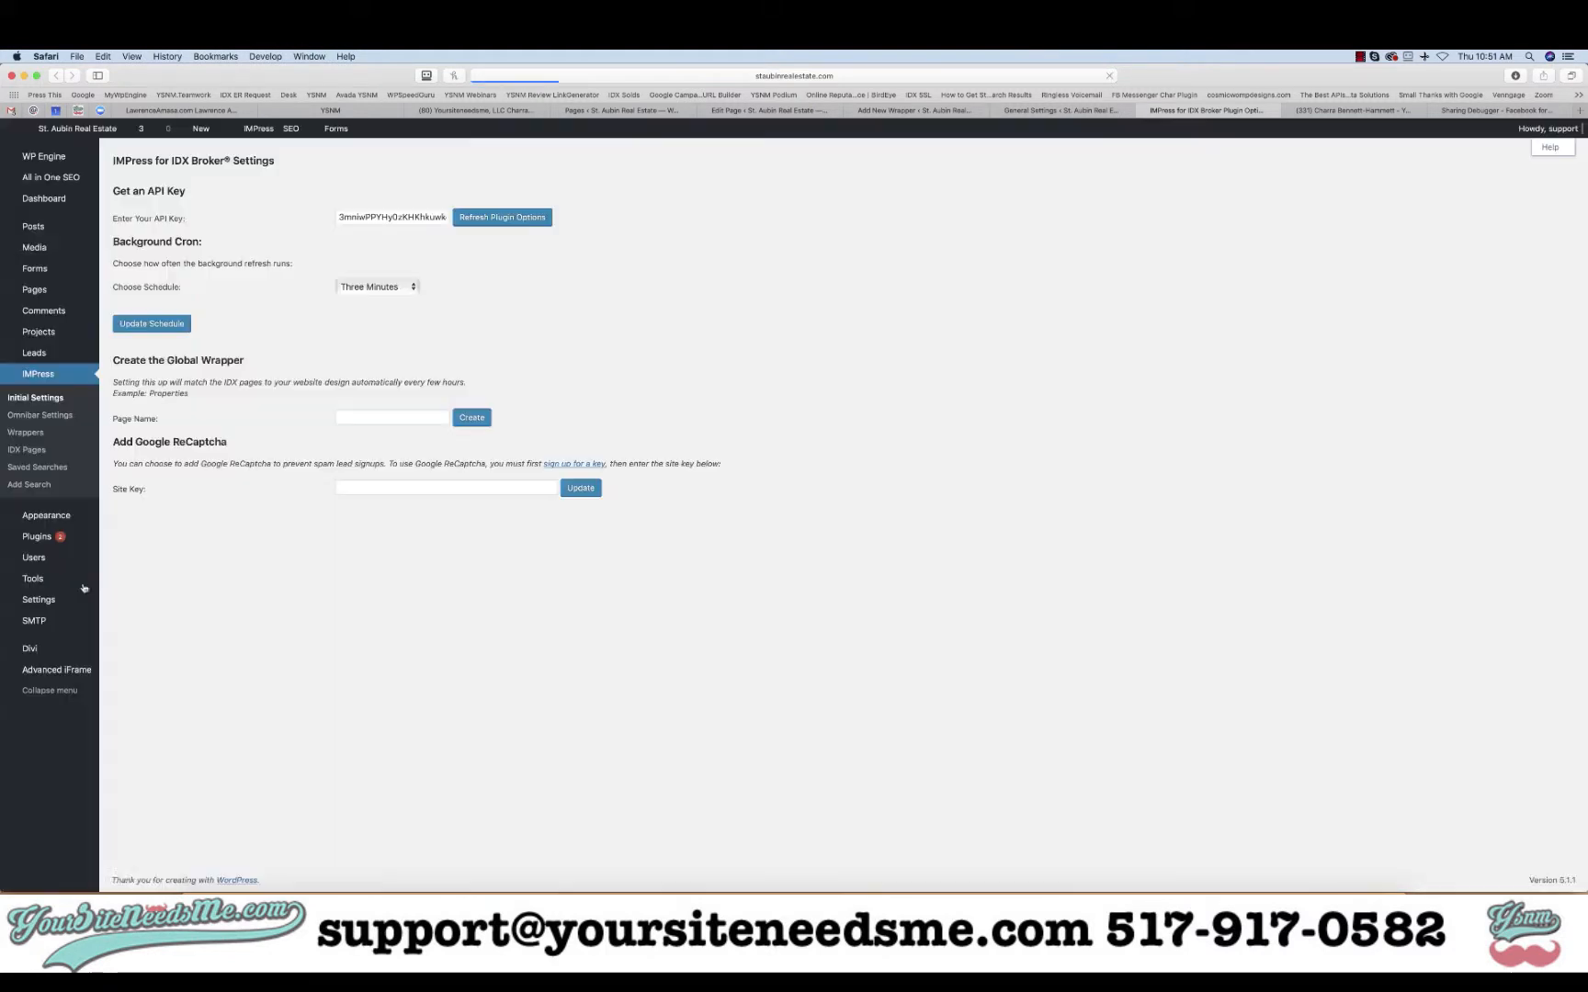
{"action": "mouse_move", "coordinate": [57, 581]}
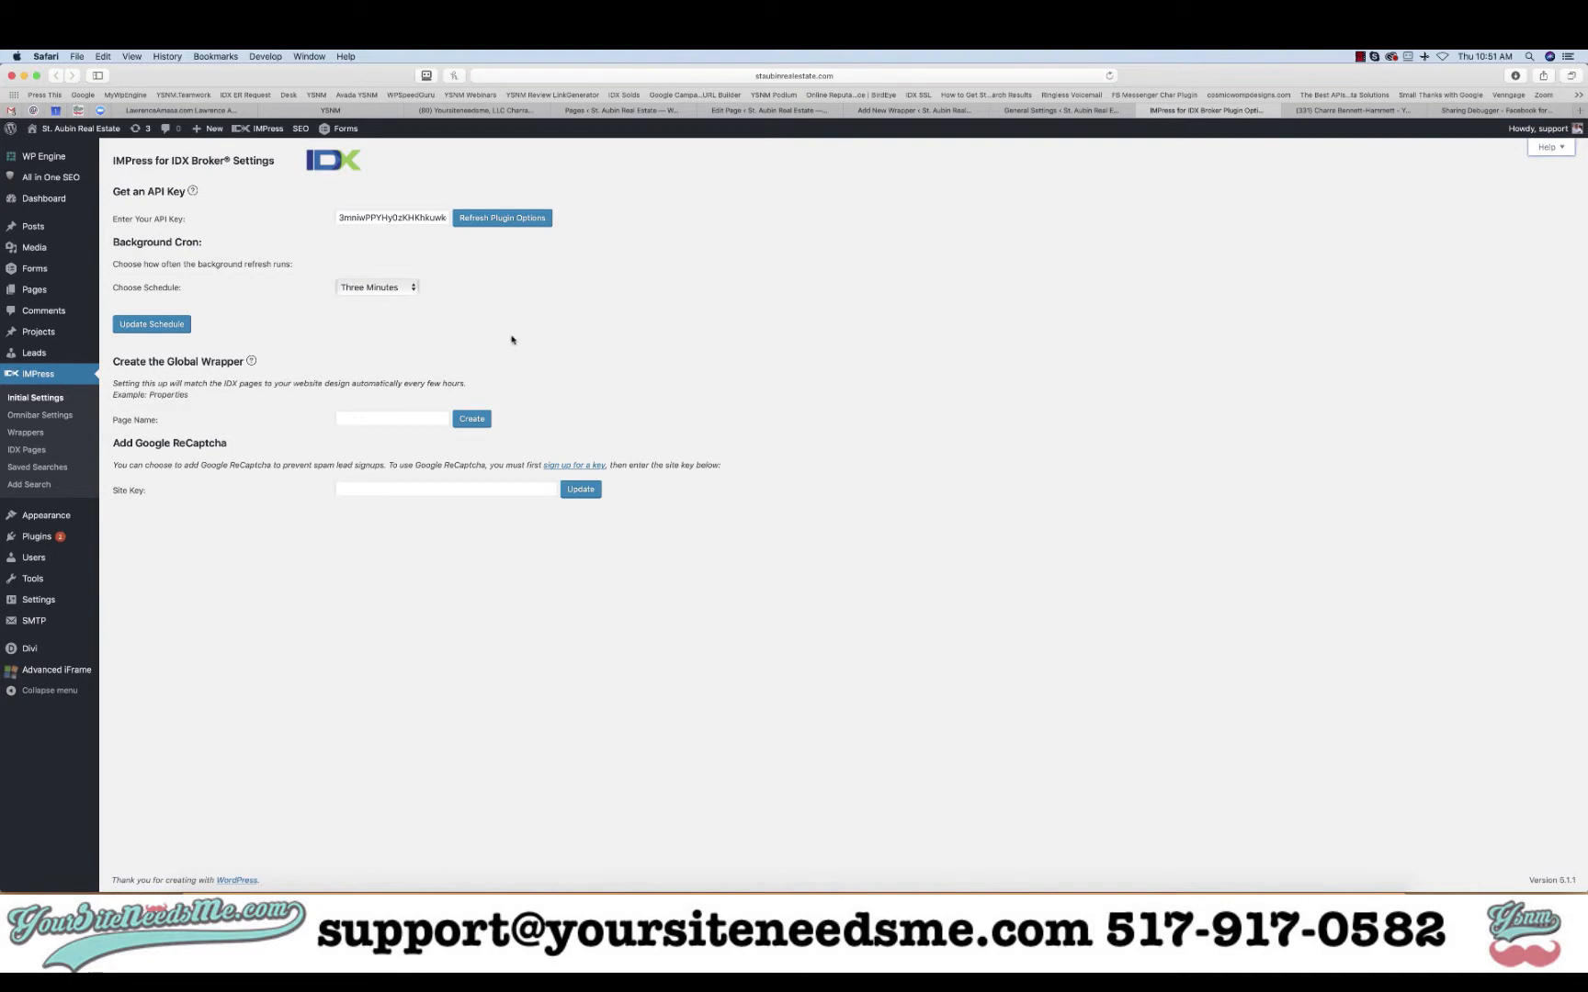
- Return to the site's page list and start a new page
{"action": "left_click", "coordinate": [769, 111]}
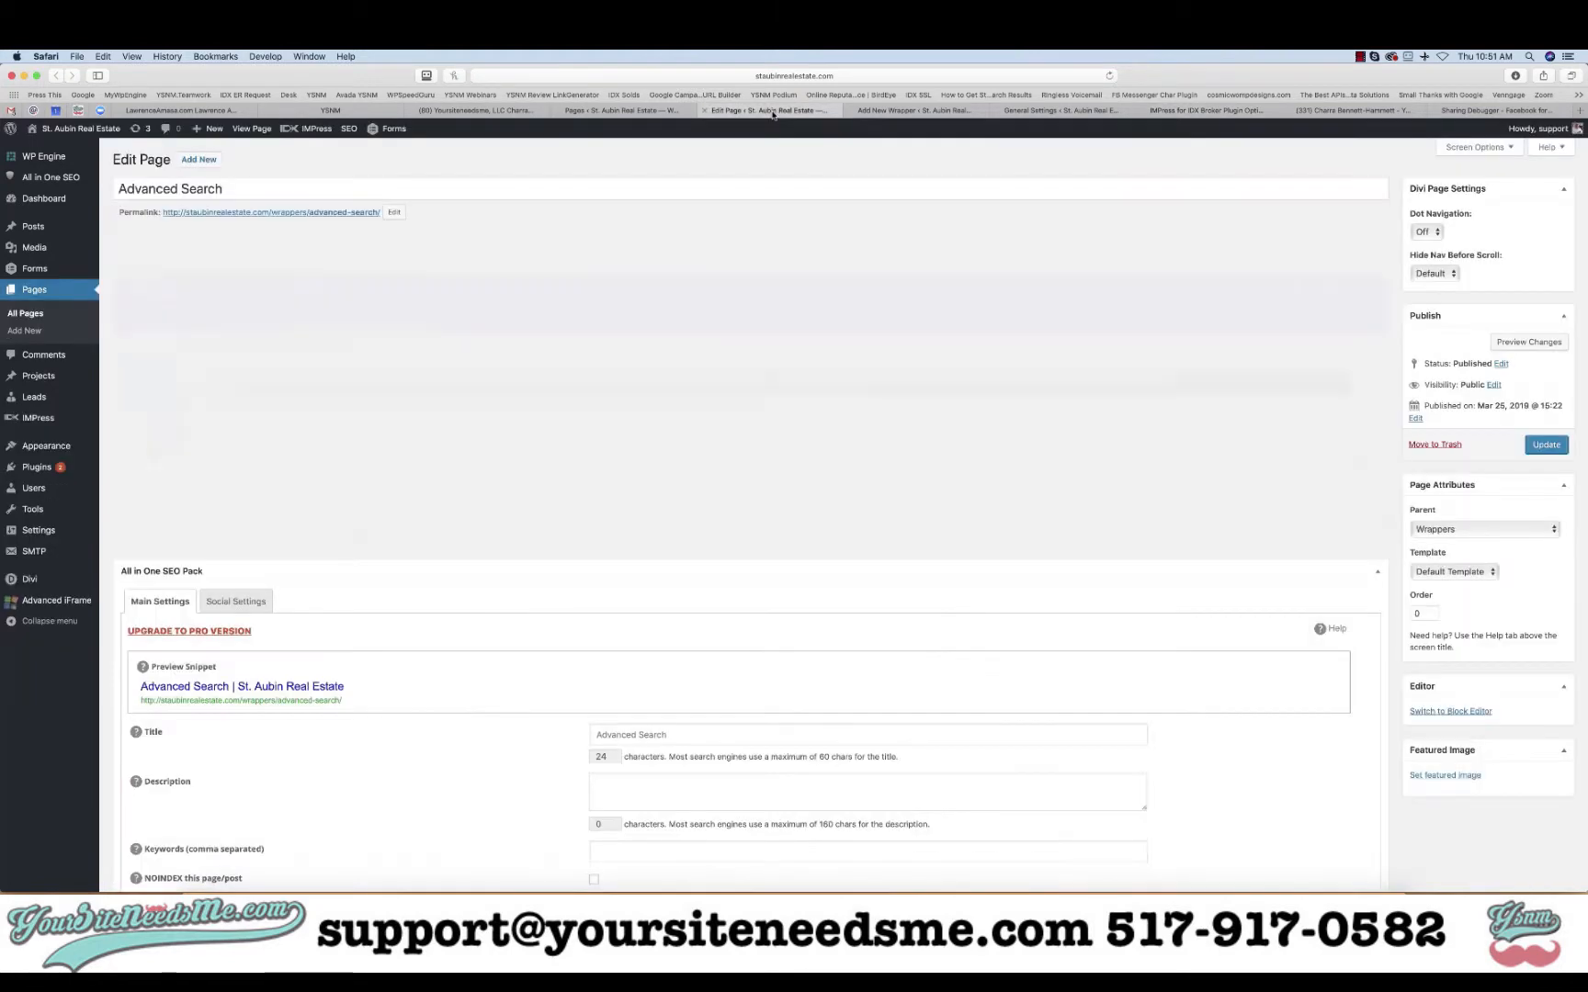
{"action": "left_click", "coordinate": [621, 110]}
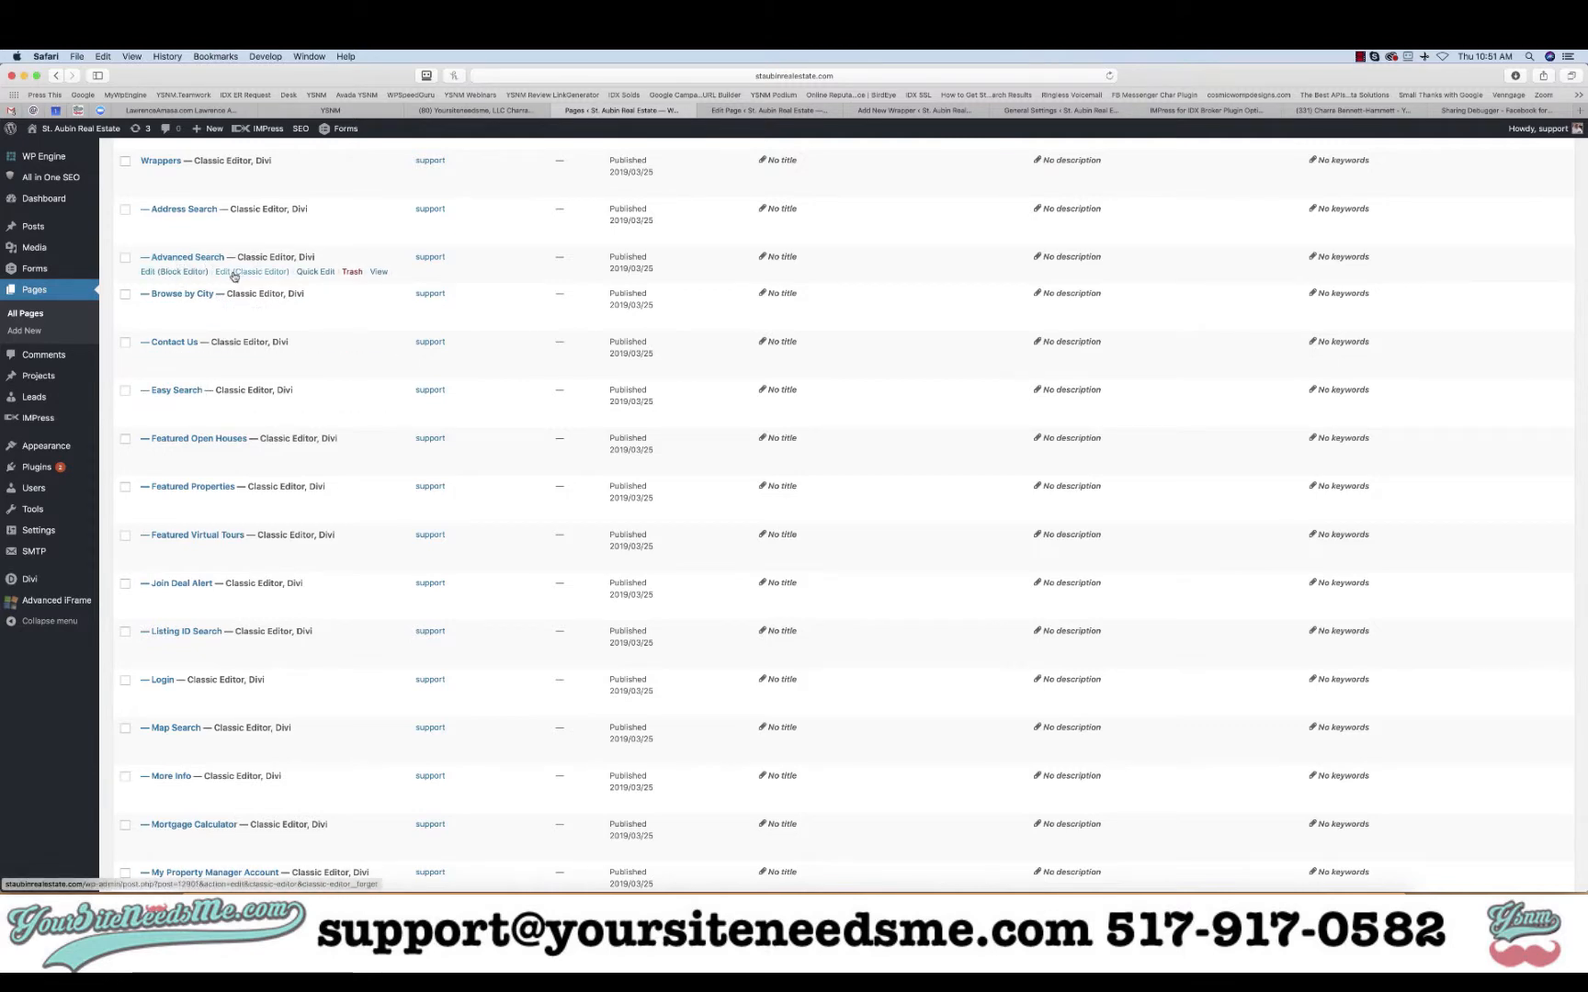
{"action": "scroll", "coordinate": [283, 255], "scroll_direction": "up", "scroll_amount": 10}
{"action": "scroll", "coordinate": [283, 255], "scroll_direction": "up", "scroll_amount": 3}
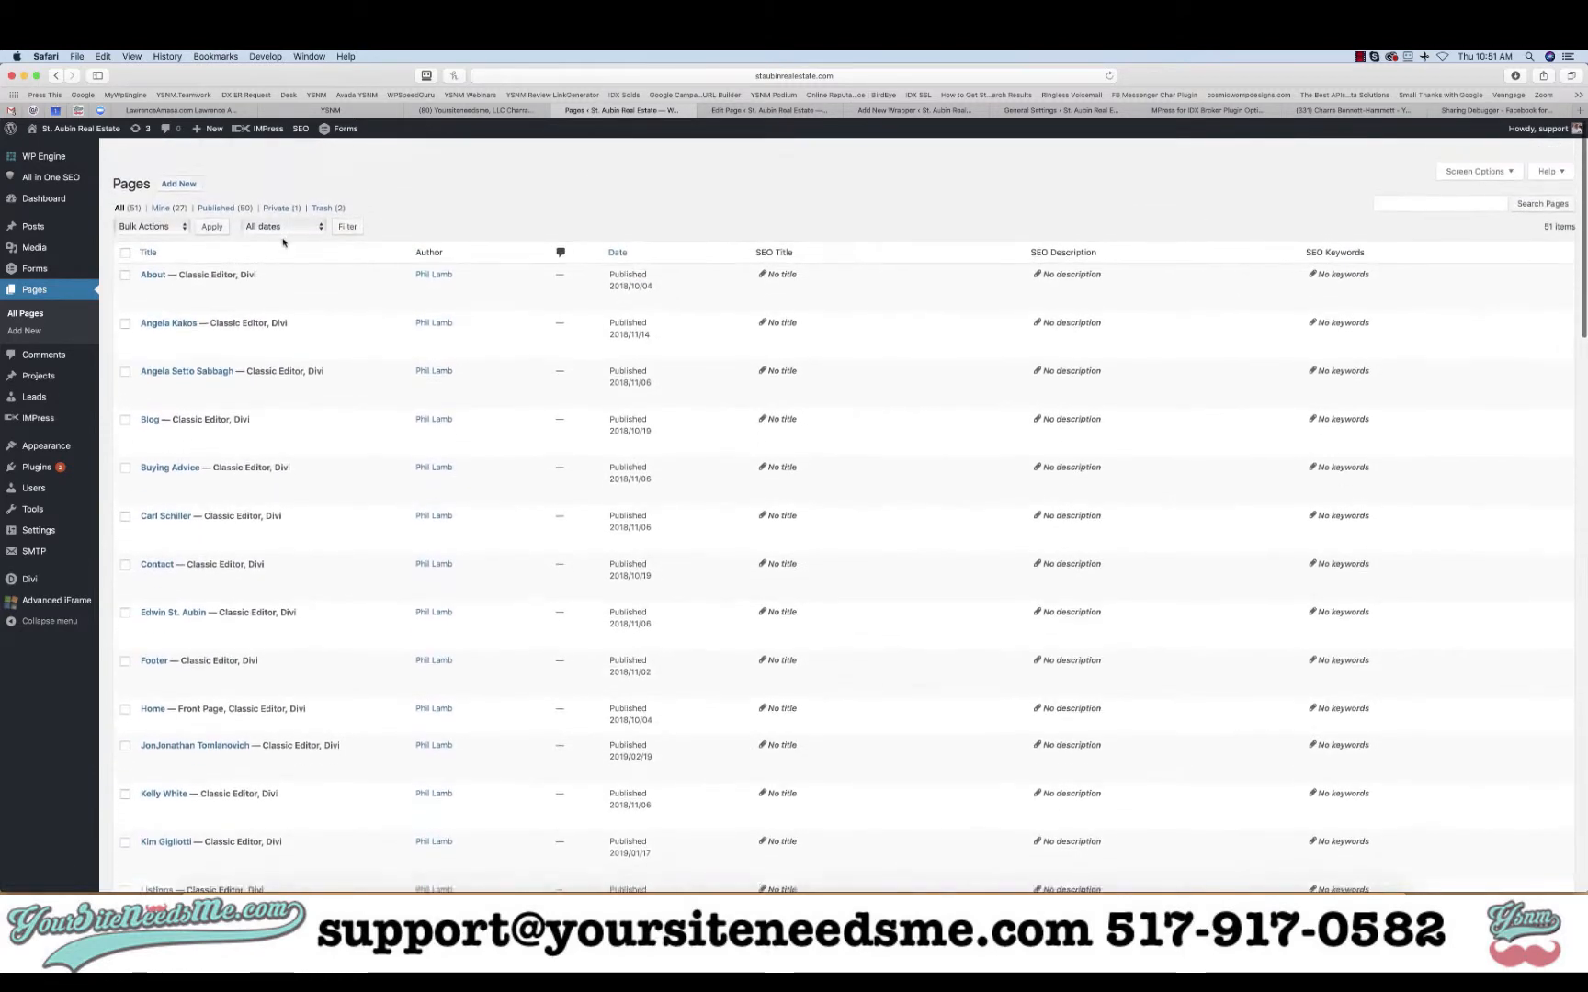
{"action": "left_click", "coordinate": [178, 159]}
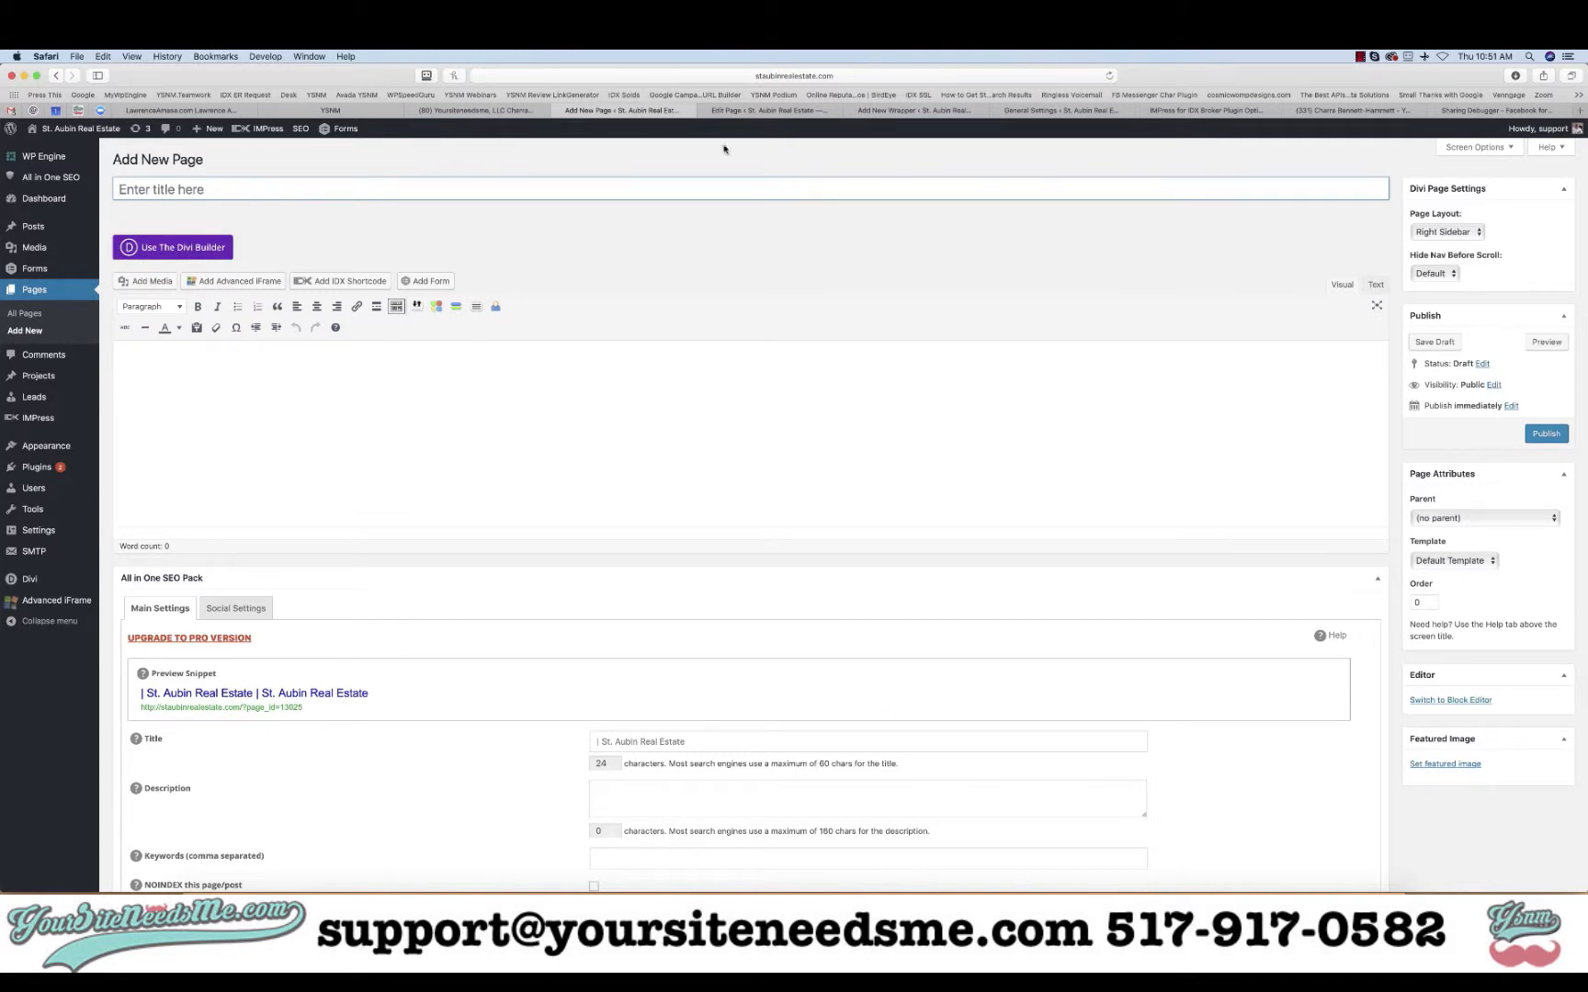
- Copy the wrapper's title "Waterfront Homes for Sale on Lake St Clair" into the new page's title
{"action": "left_click", "coordinate": [914, 110]}
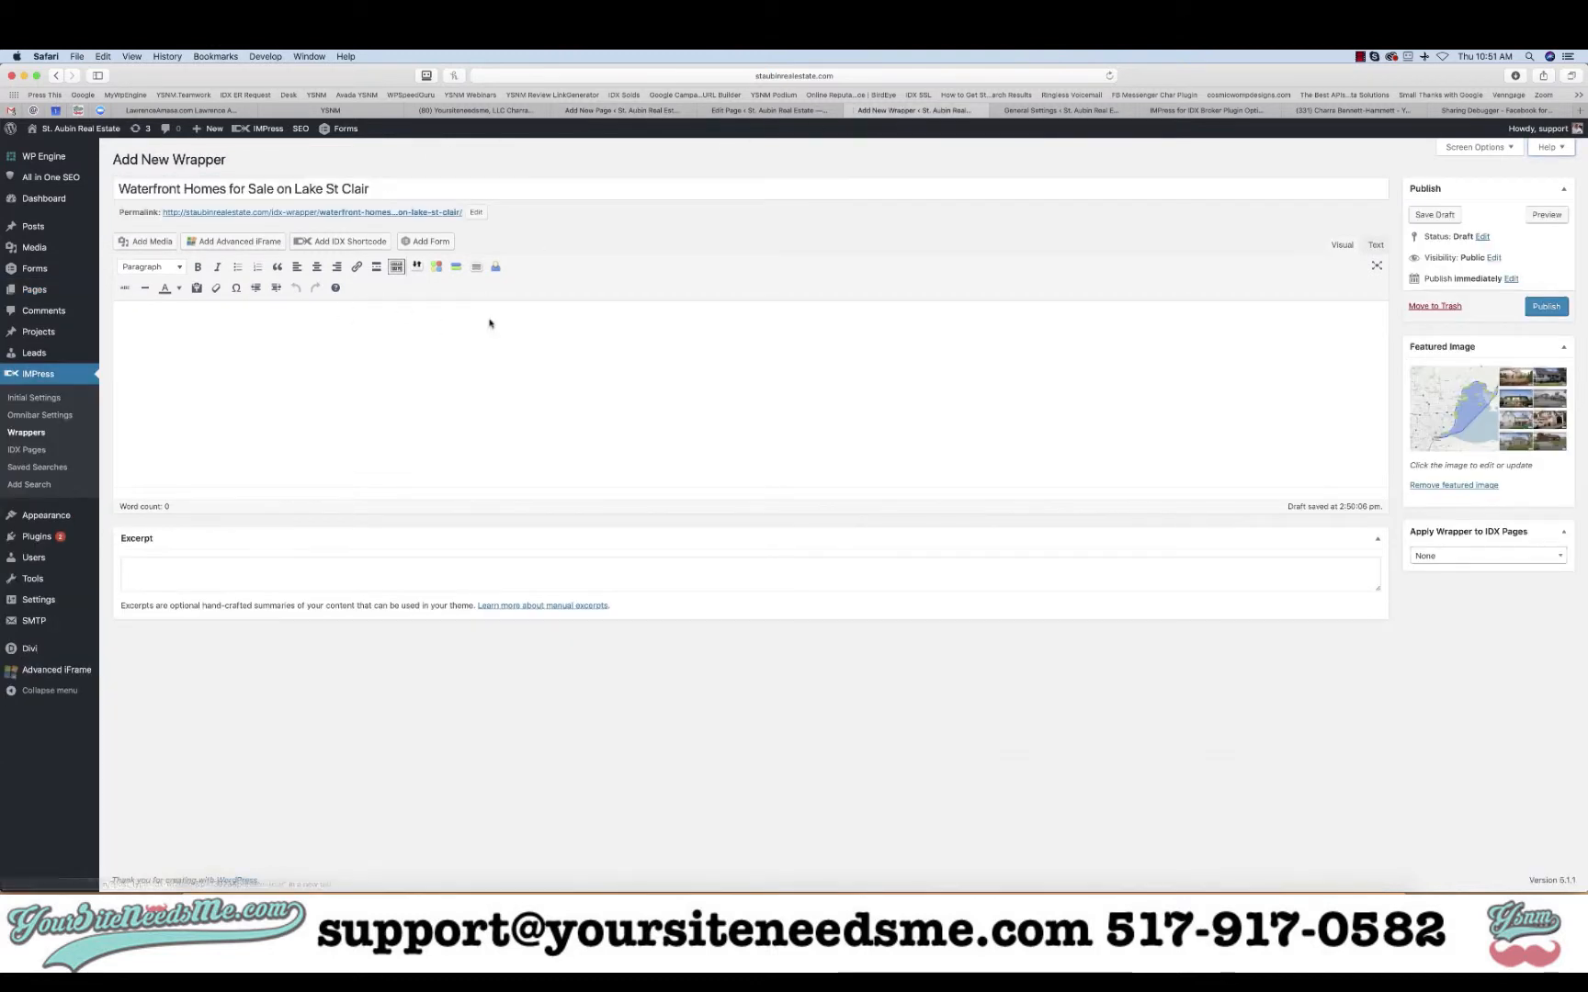
{"action": "left_click", "coordinate": [610, 111]}
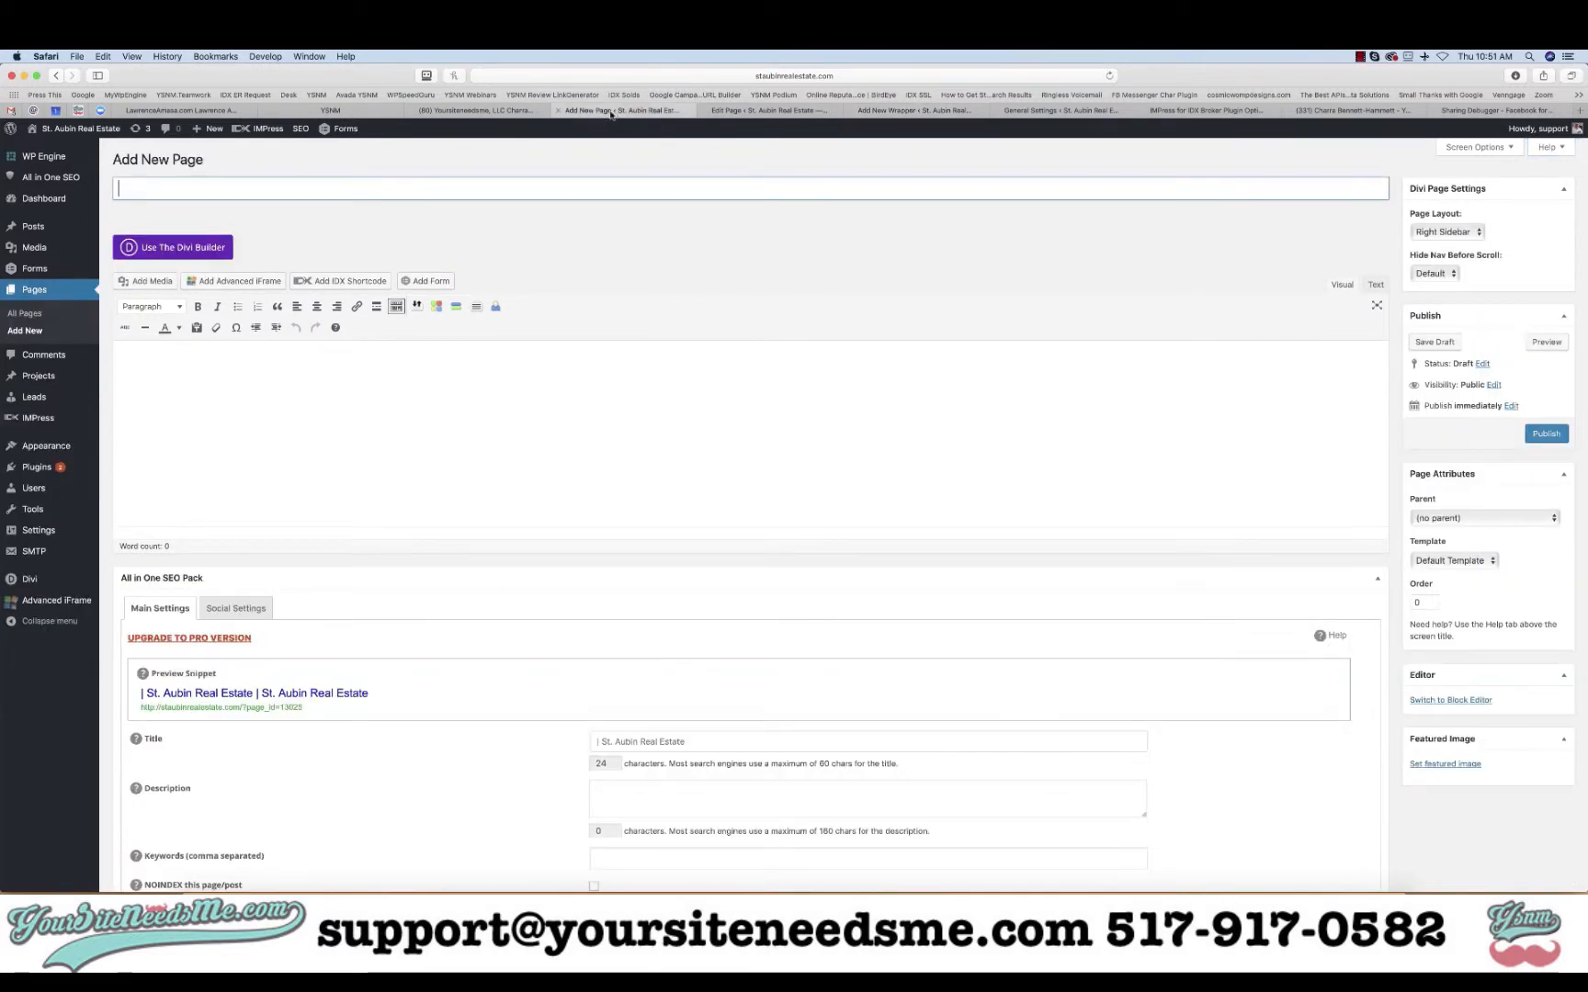
{"action": "left_click", "coordinate": [885, 111]}
{"action": "triple_click", "coordinate": [615, 185]}
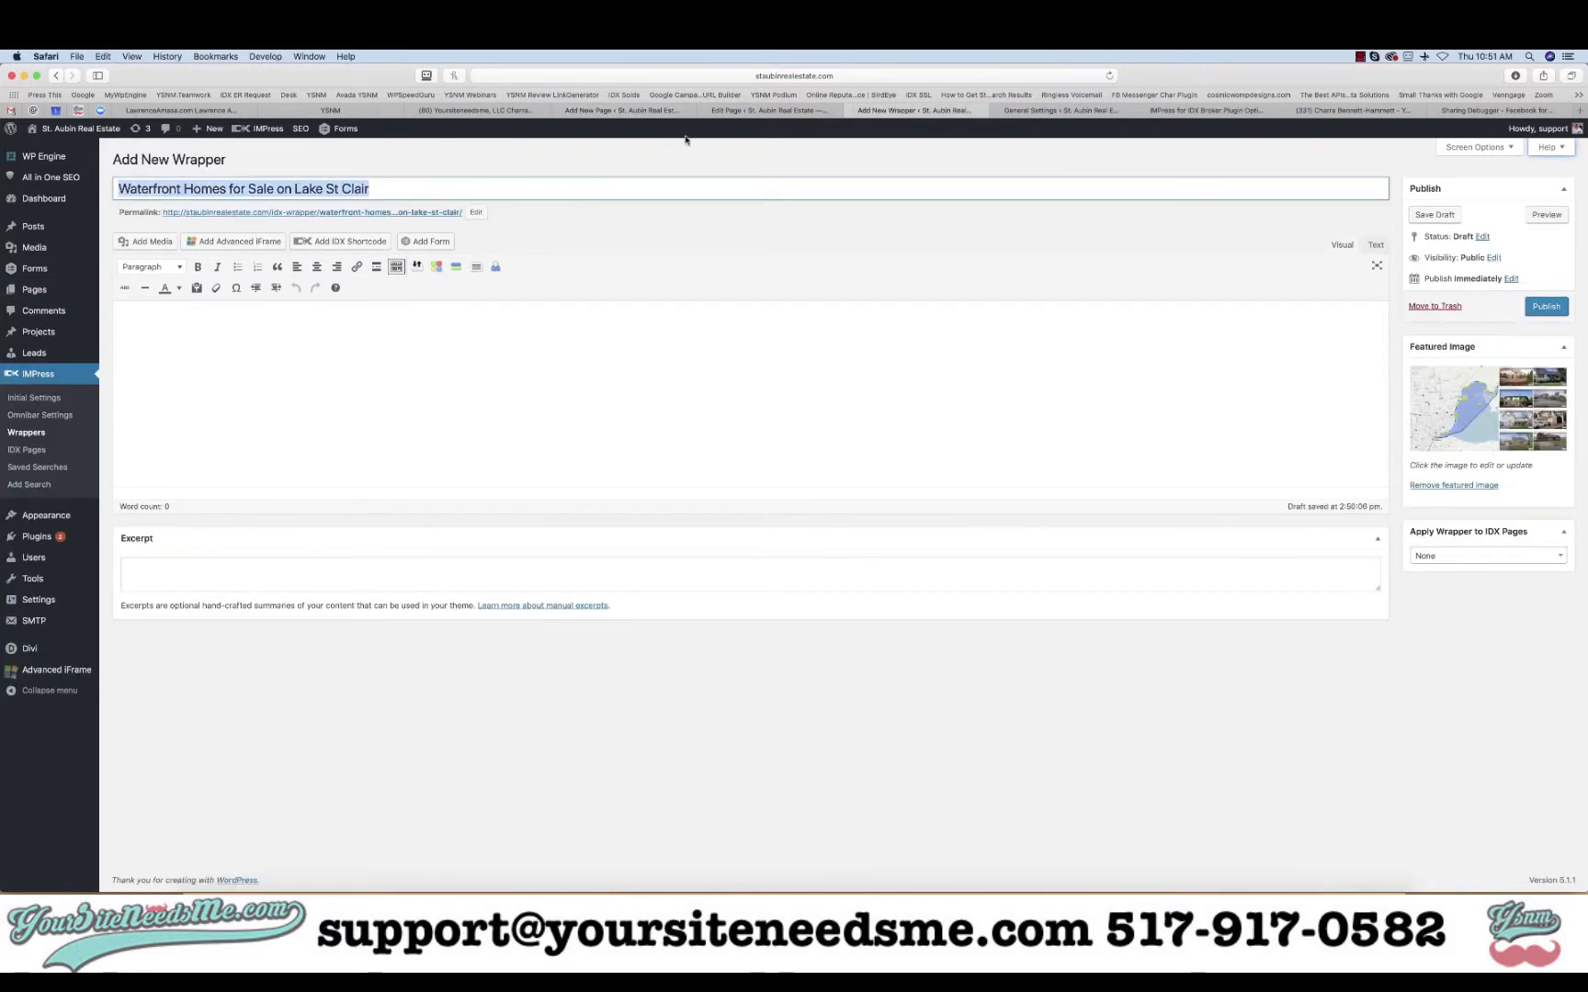
{"action": "left_click", "coordinate": [634, 111]}
{"action": "key", "text": "super+v"}
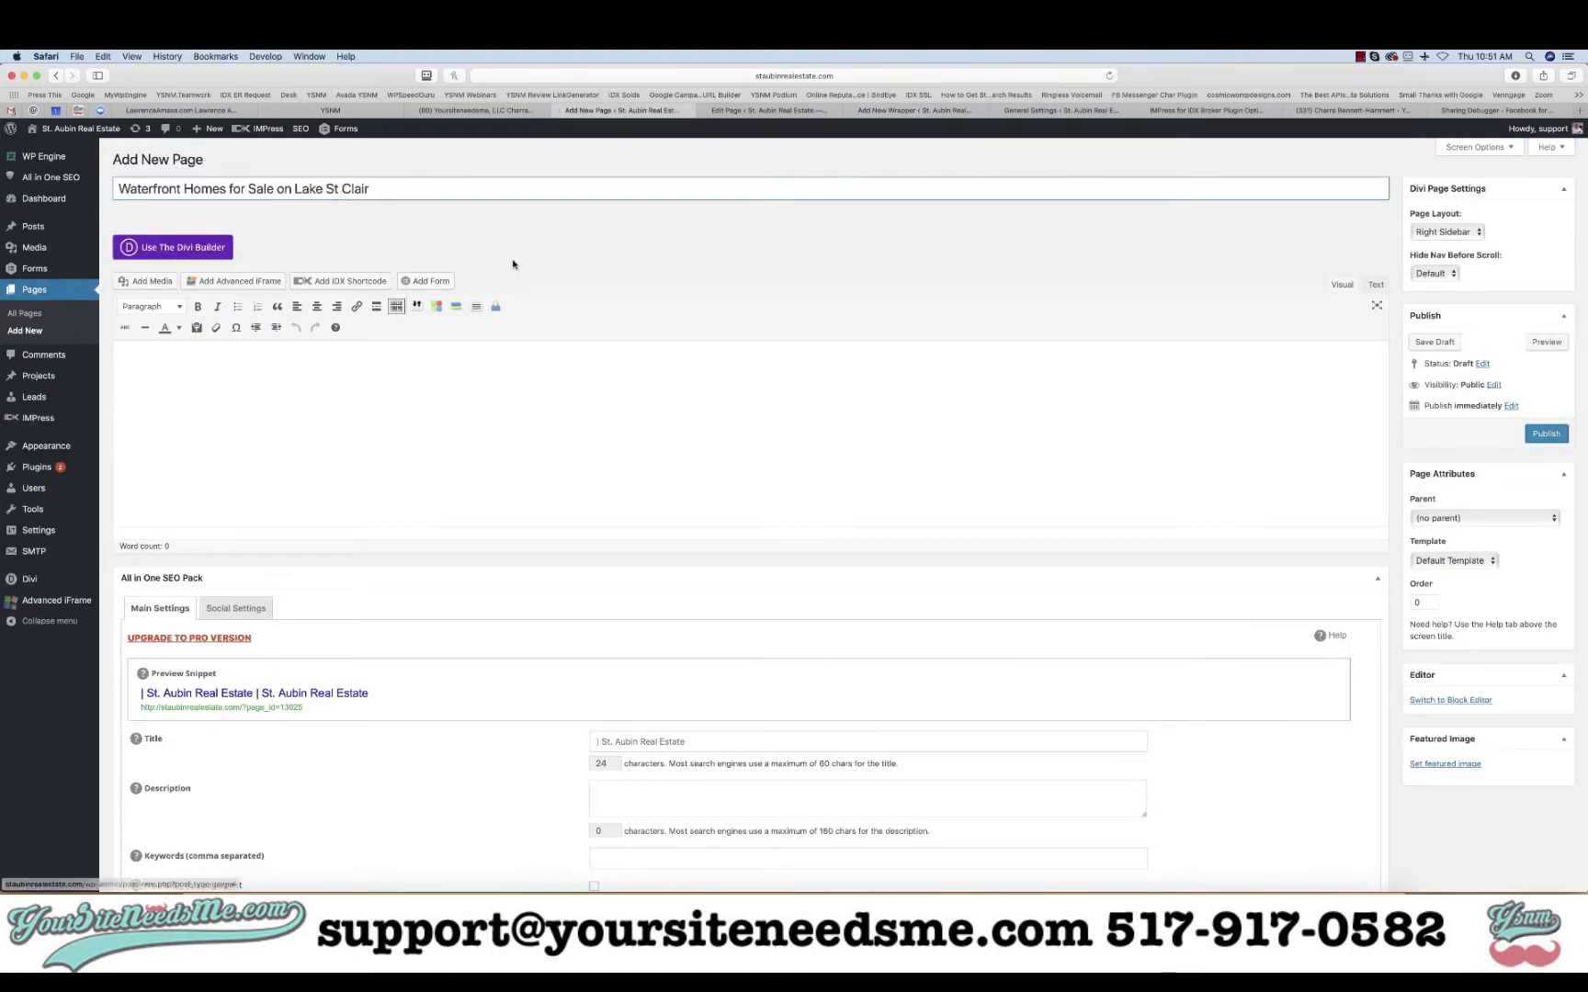
- Copy the idxStart/idxStop div code from the Code module of the Advanced Search page and close the module without changes
{"action": "left_click", "coordinate": [766, 114]}
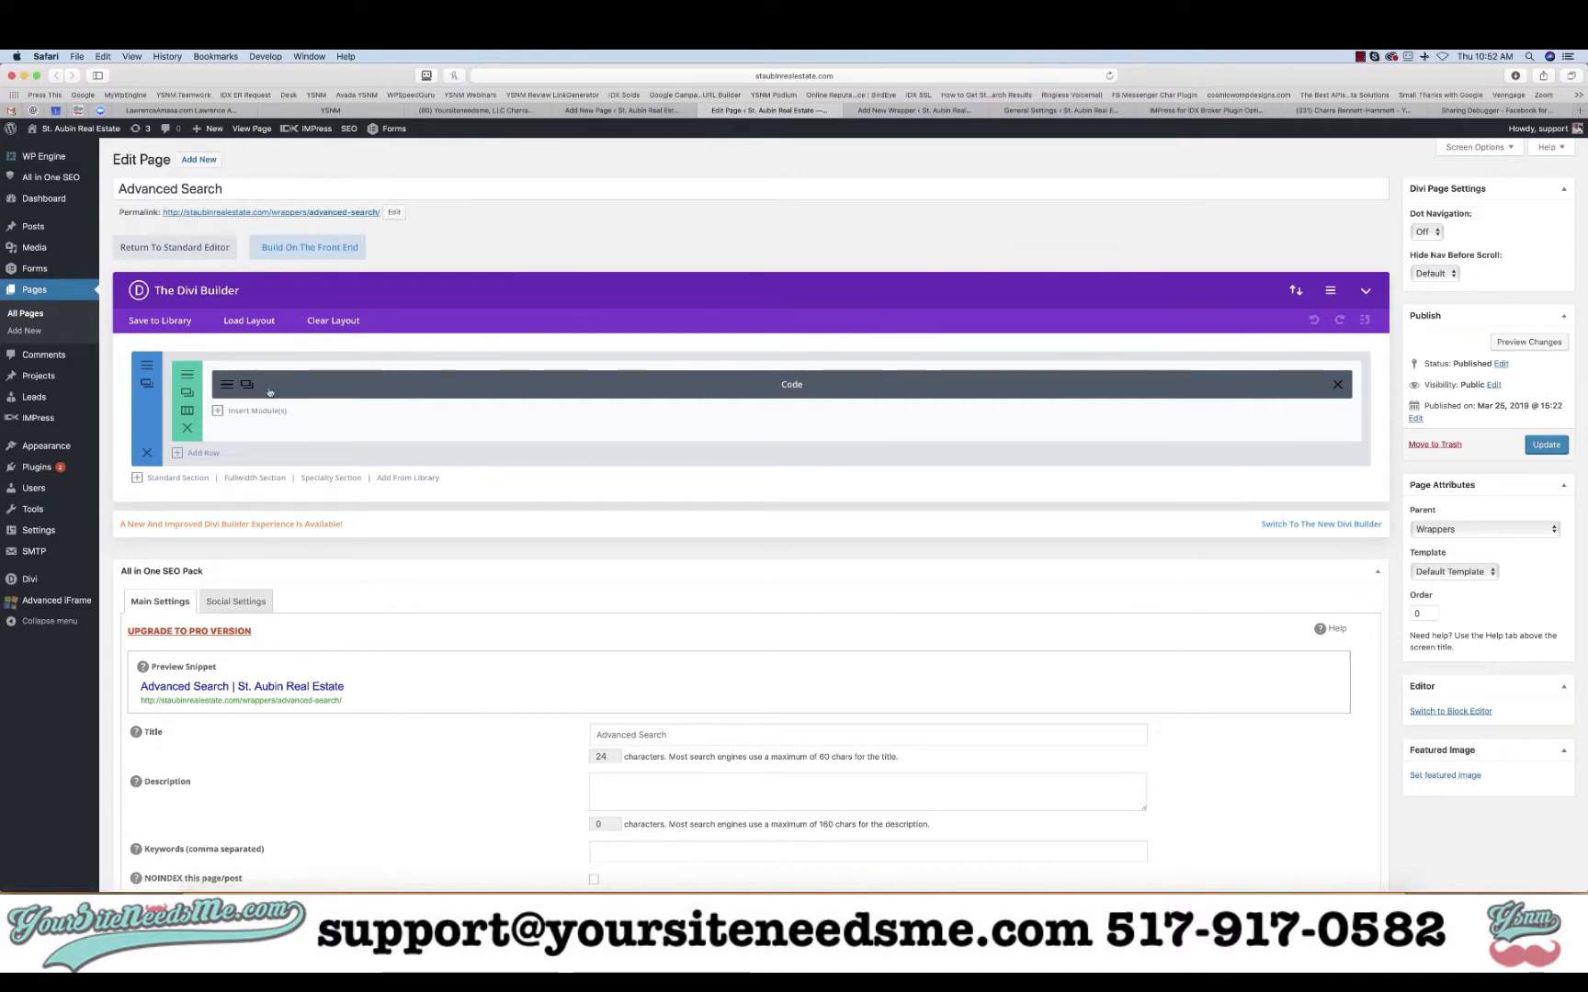
{"action": "left_click", "coordinate": [229, 385]}
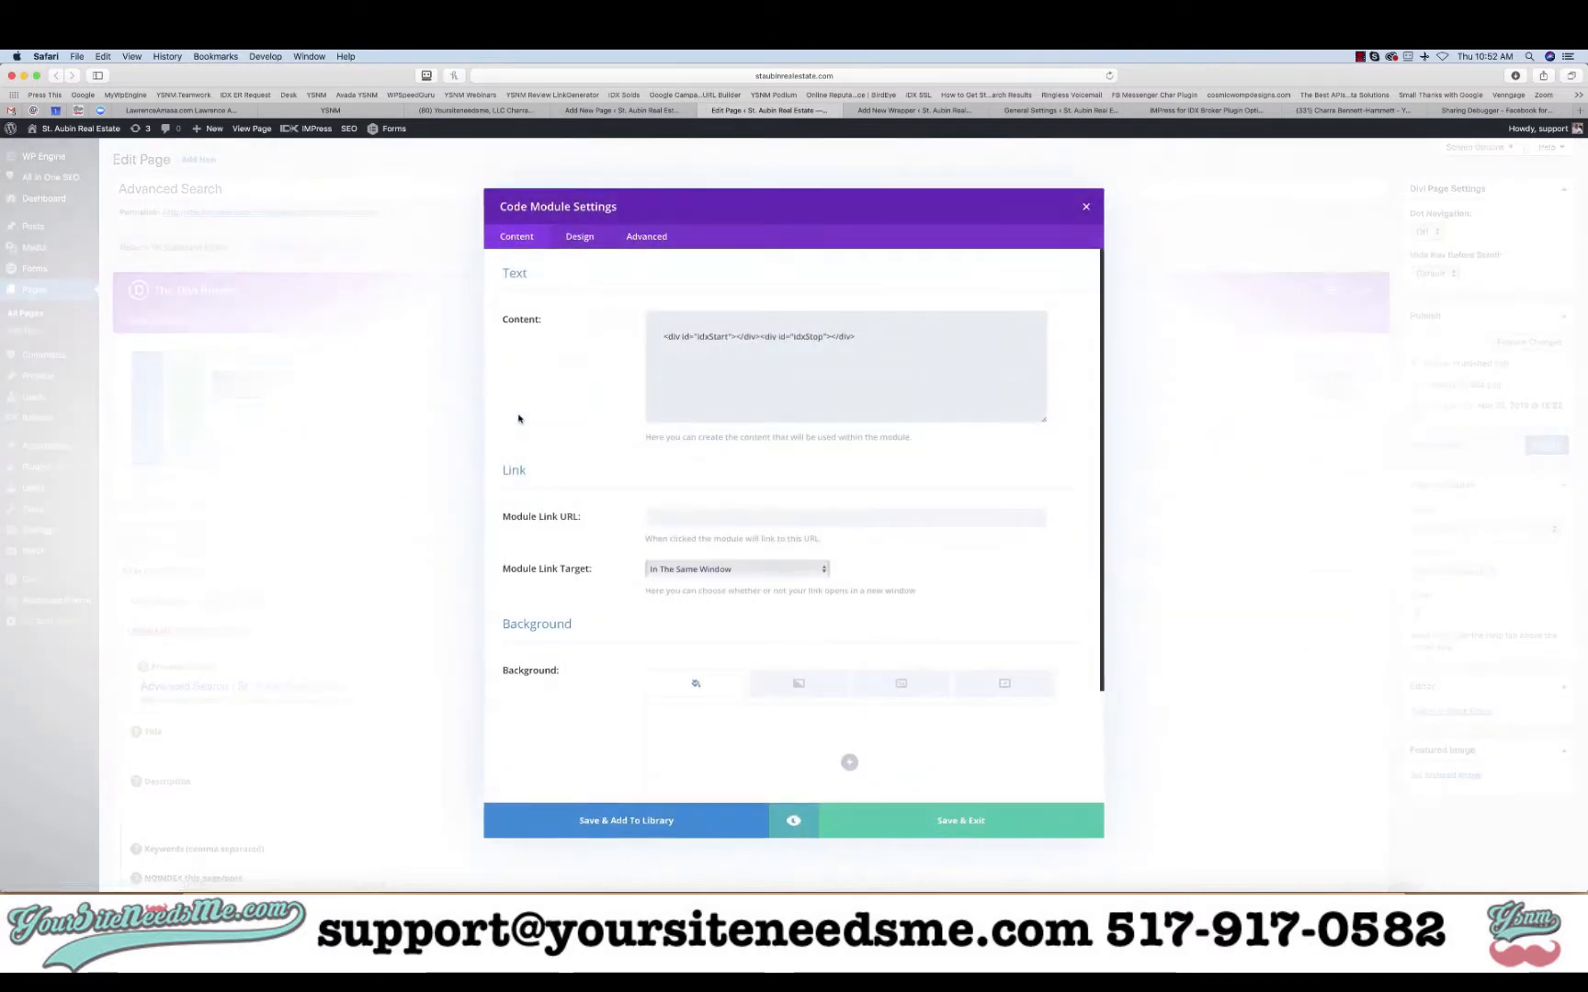
{"action": "key", "text": "super+a"}
{"action": "key", "text": "super+c"}
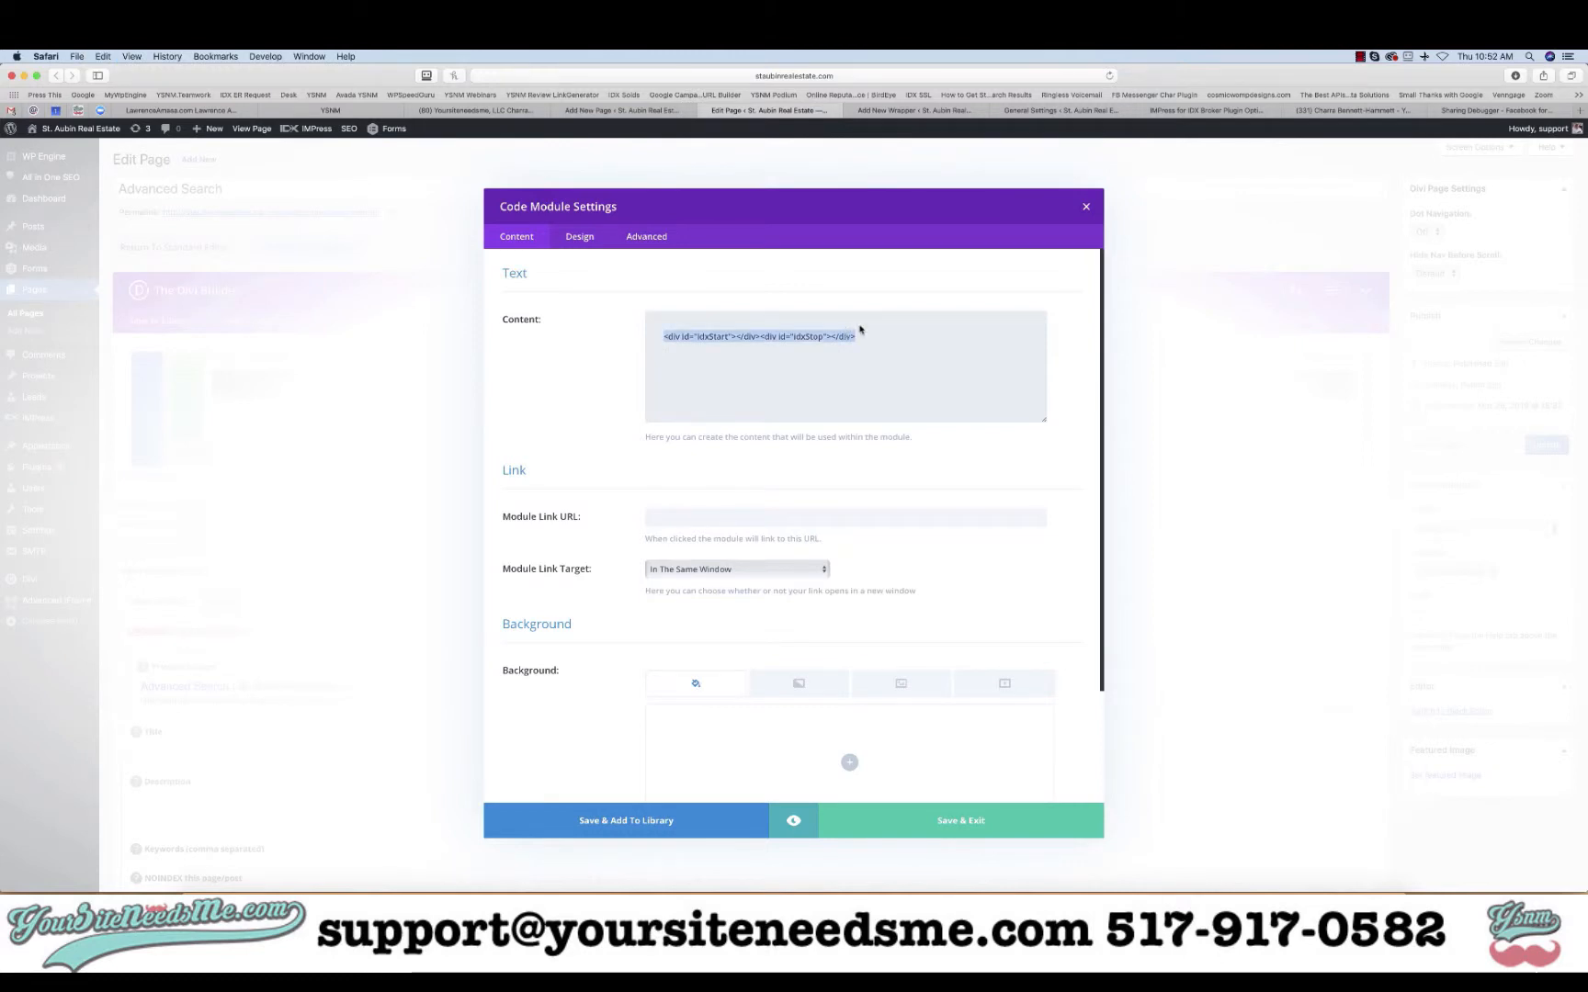
{"action": "left_click", "coordinate": [1086, 206]}
- Enable the Divi Builder on the new Lake St Clair page and insert a single full-width column in its row
{"action": "left_click", "coordinate": [596, 112]}
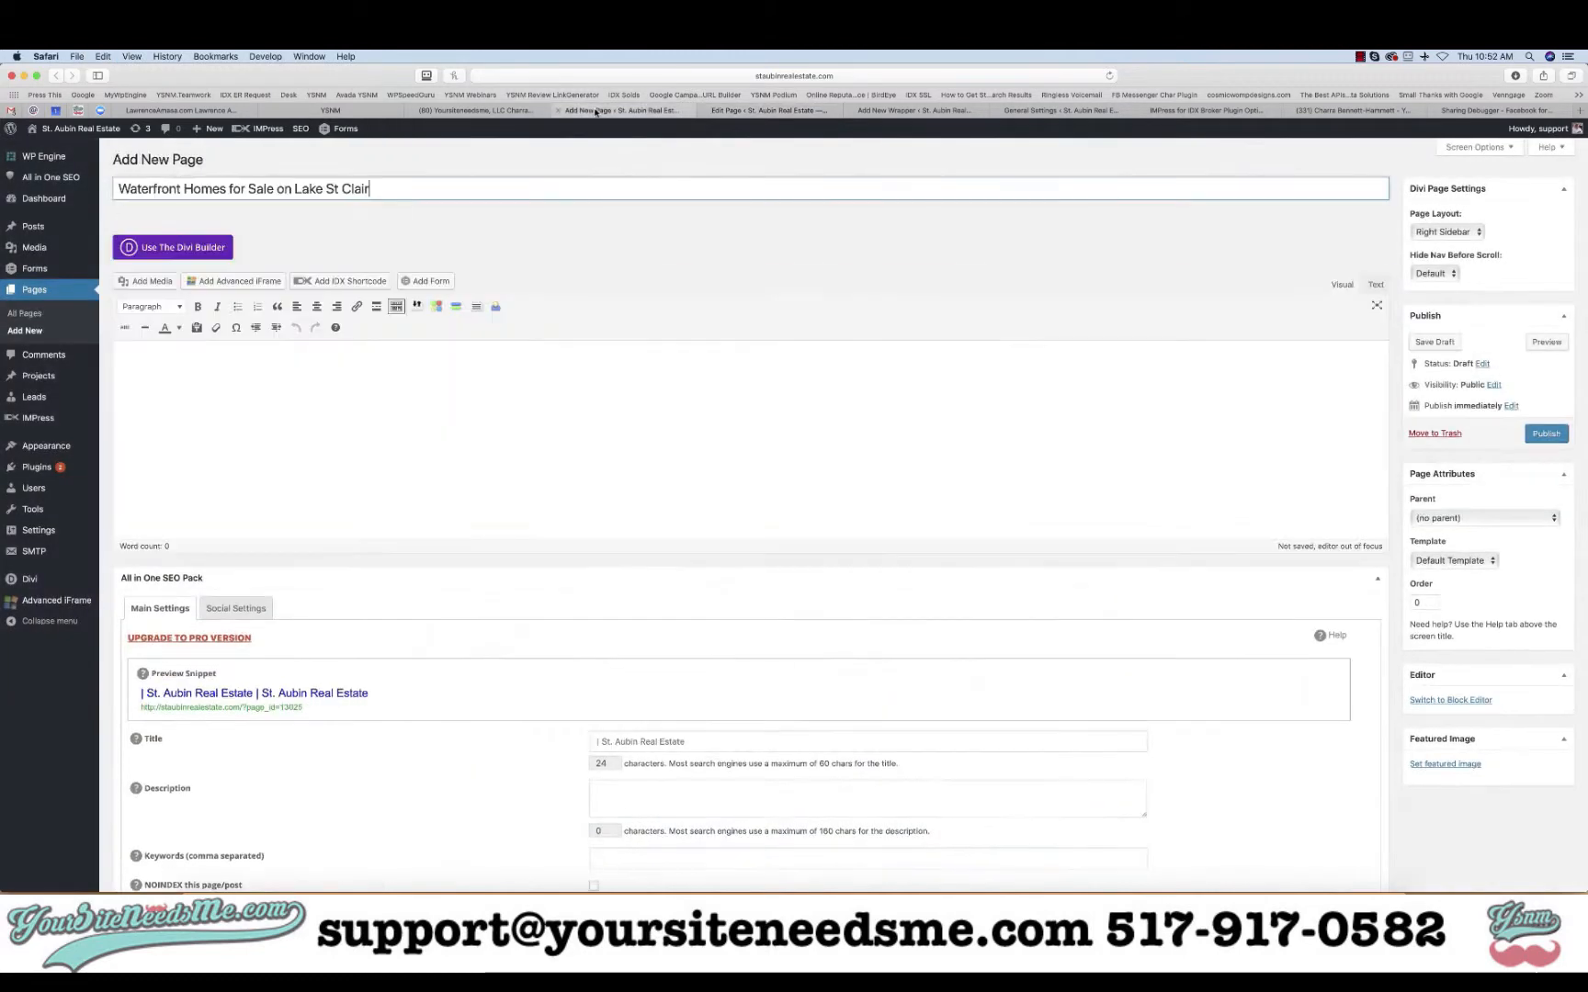
{"action": "left_click", "coordinate": [193, 258]}
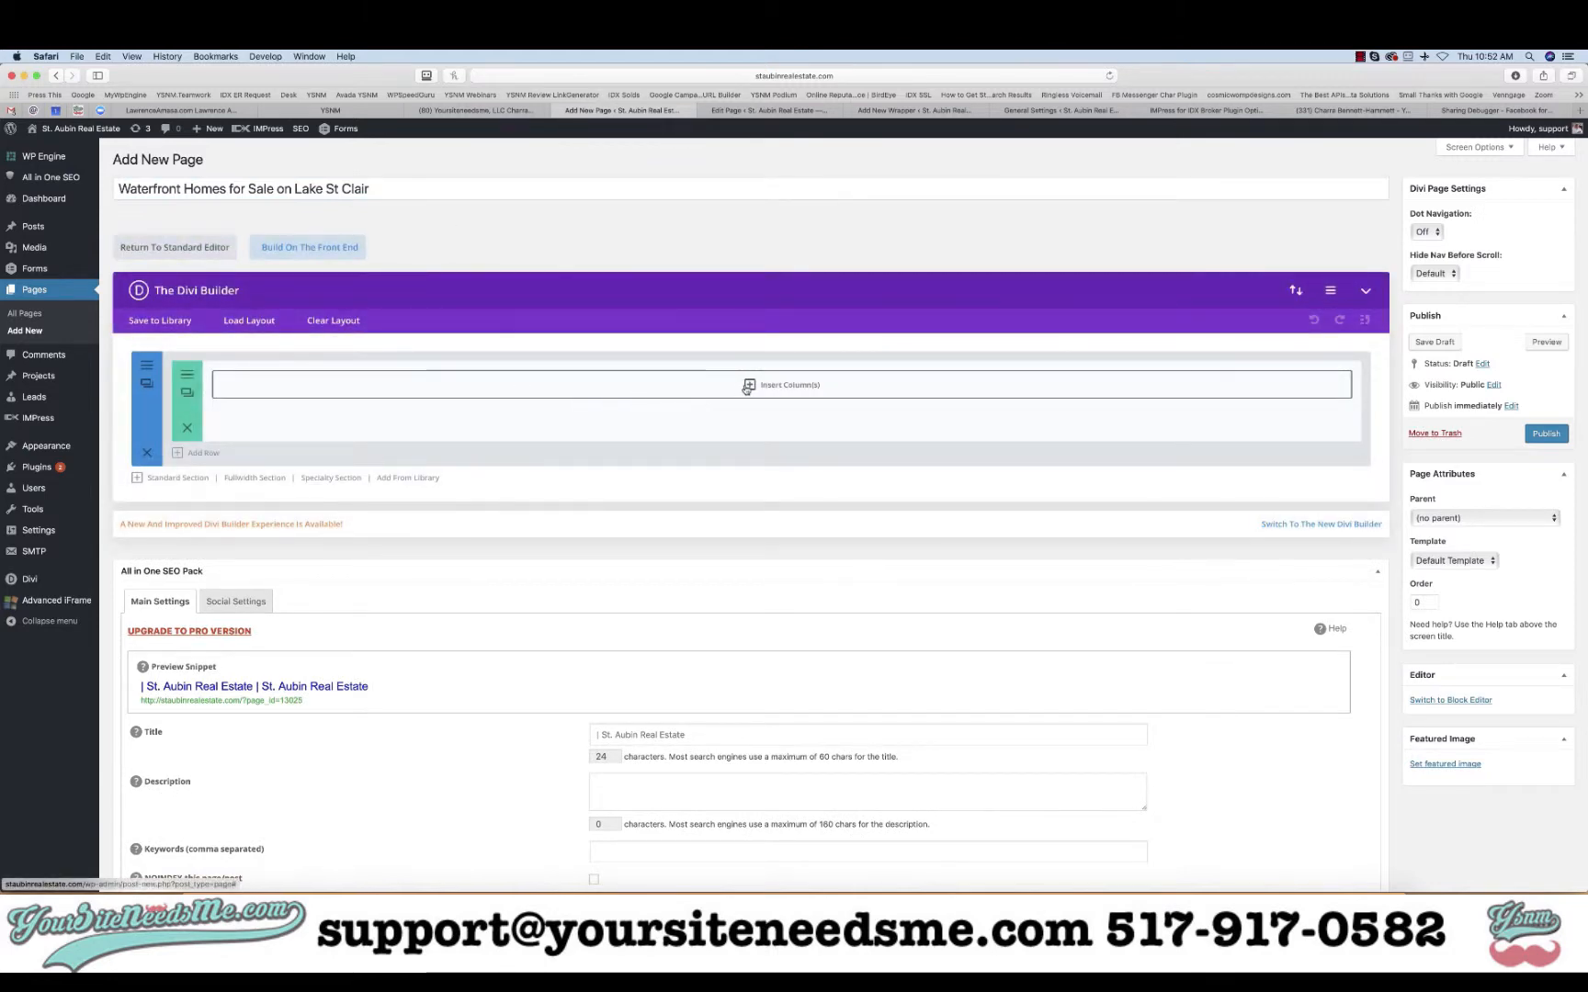
{"action": "left_click", "coordinate": [747, 386]}
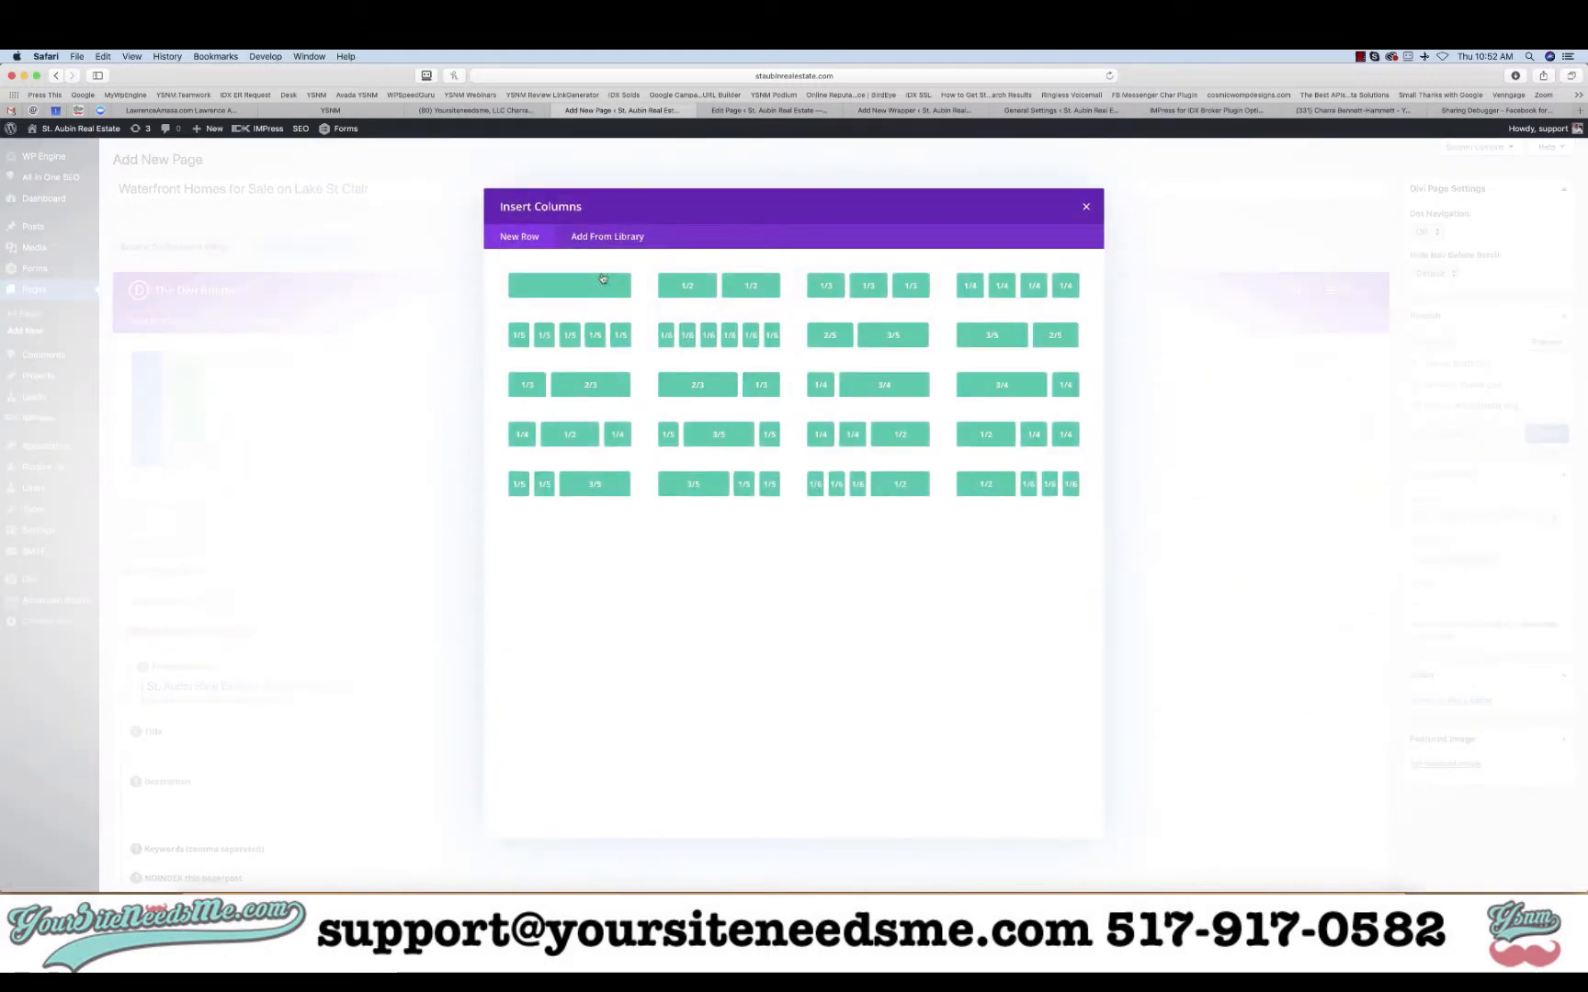
{"action": "left_click", "coordinate": [1085, 206]}
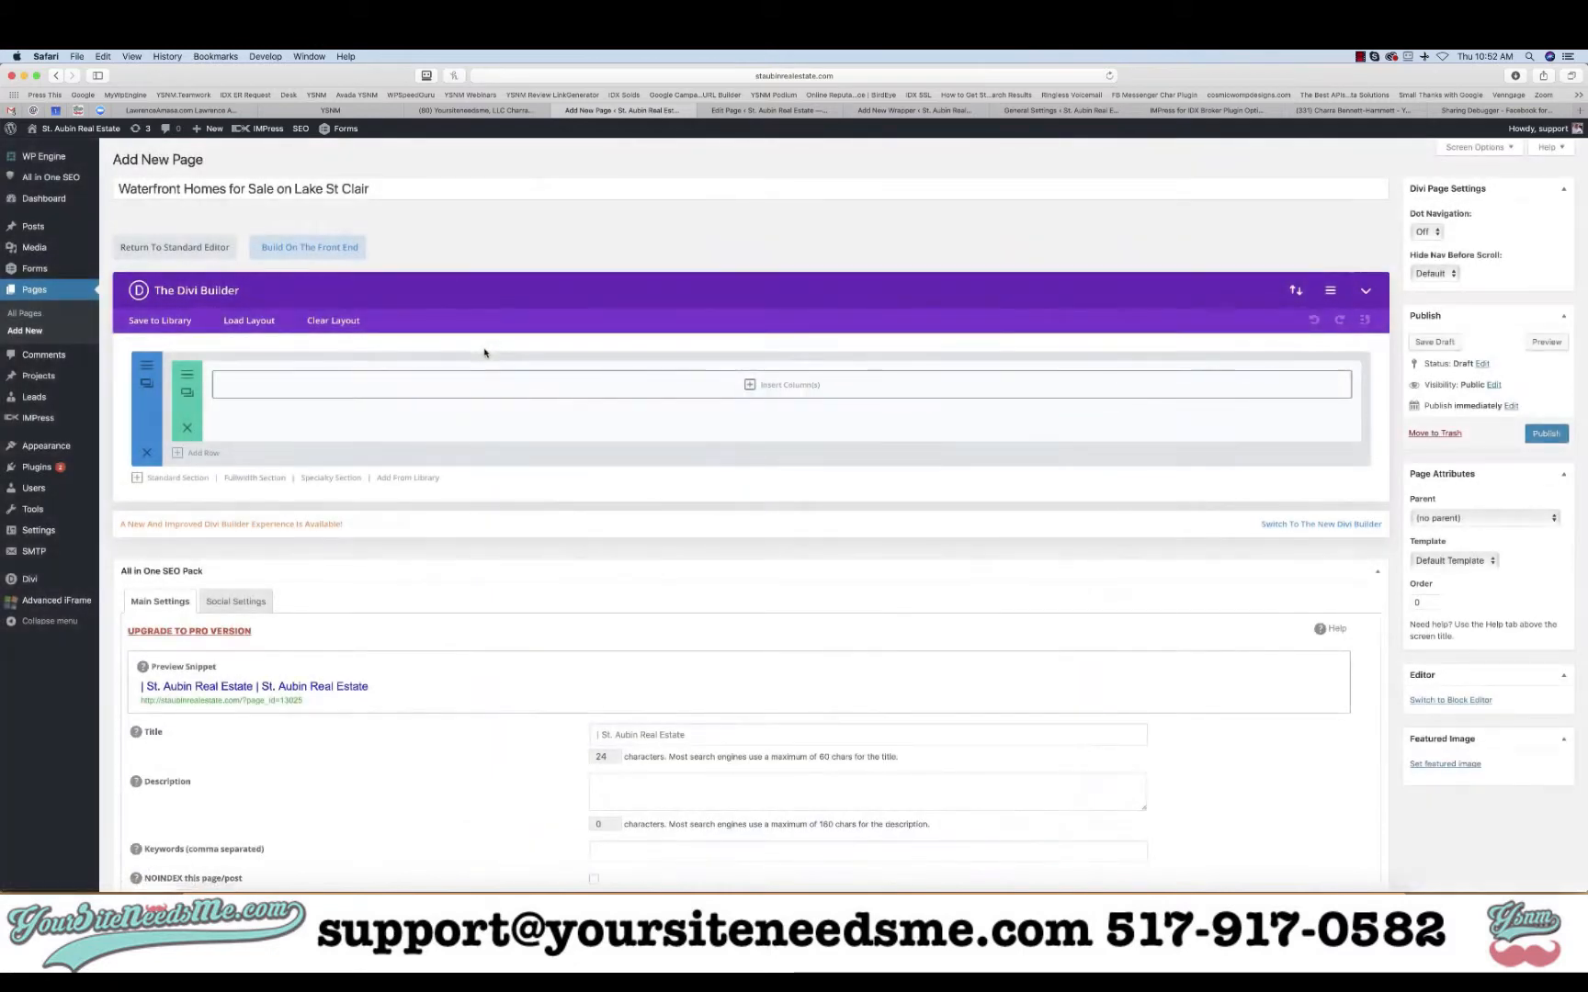
{"action": "left_click", "coordinate": [749, 388]}
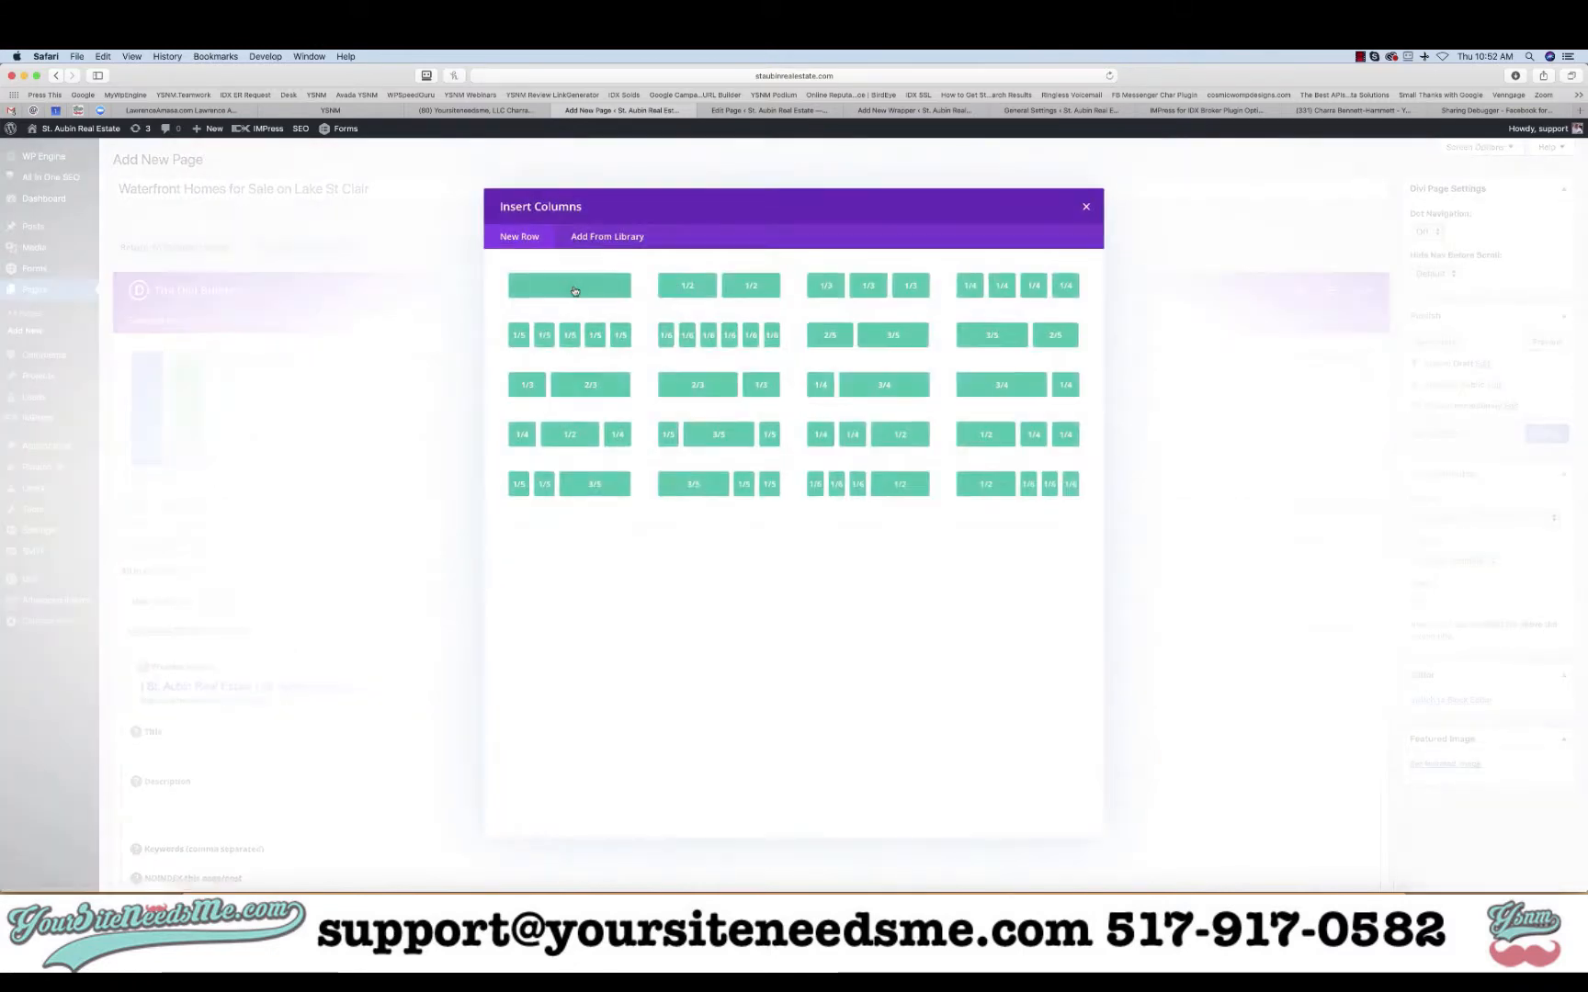
{"action": "left_click", "coordinate": [574, 292]}
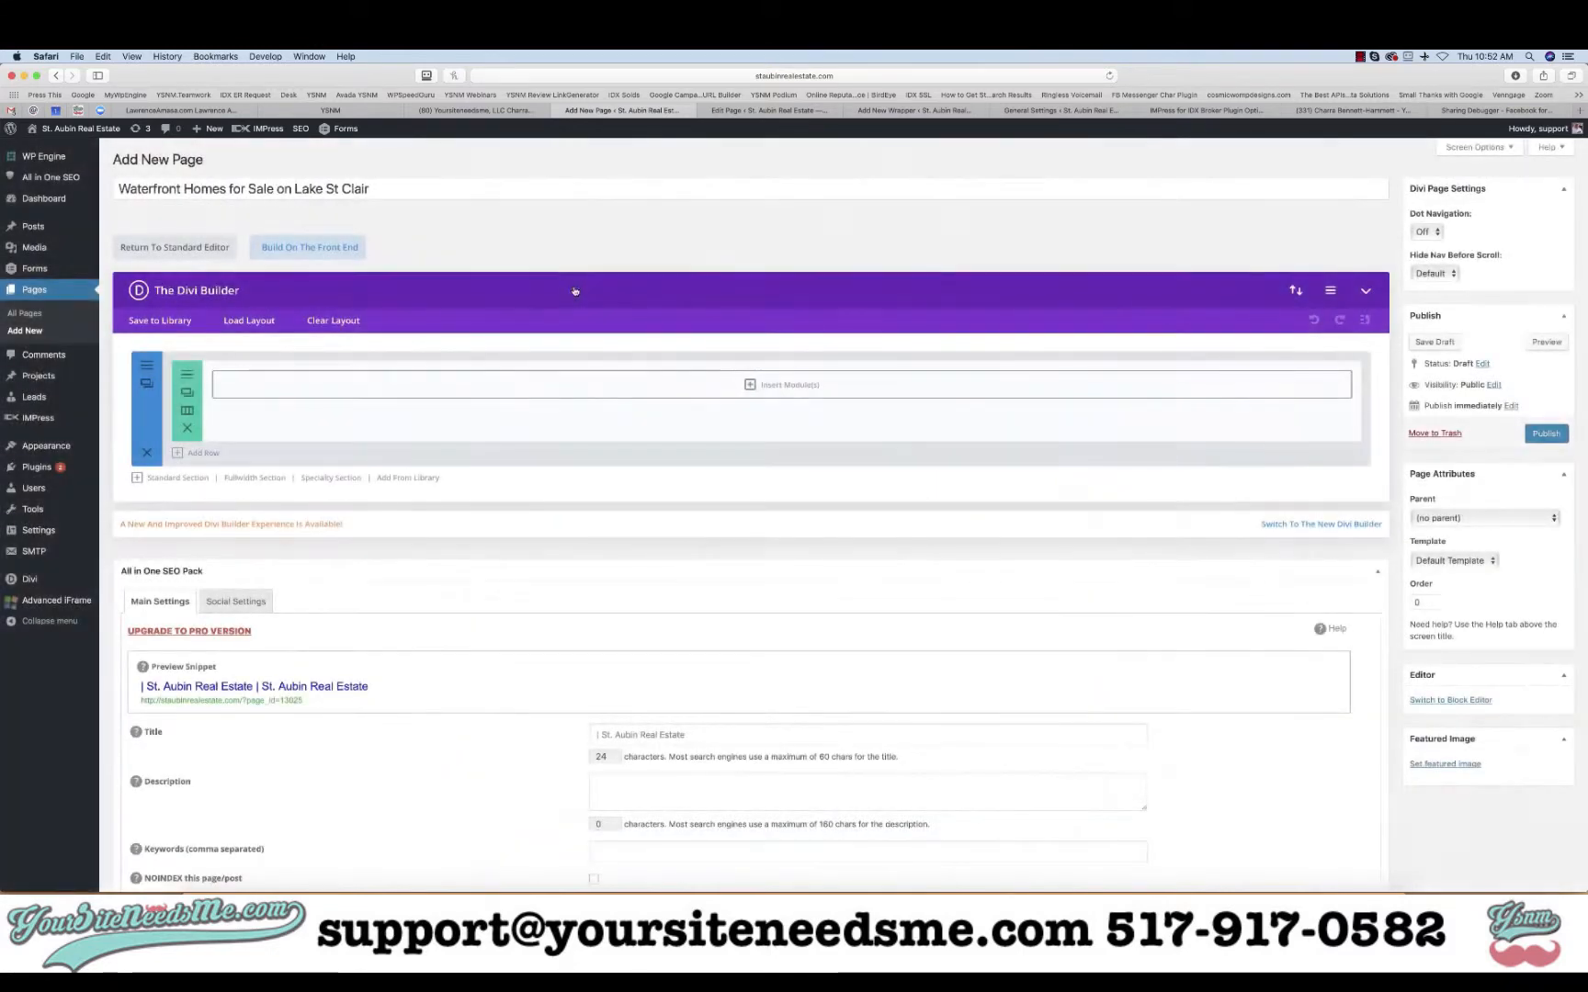
- Add a Code module containing the copied idxStart/idxStop divs to the row and delete the stray Text module
{"action": "left_click", "coordinate": [749, 389]}
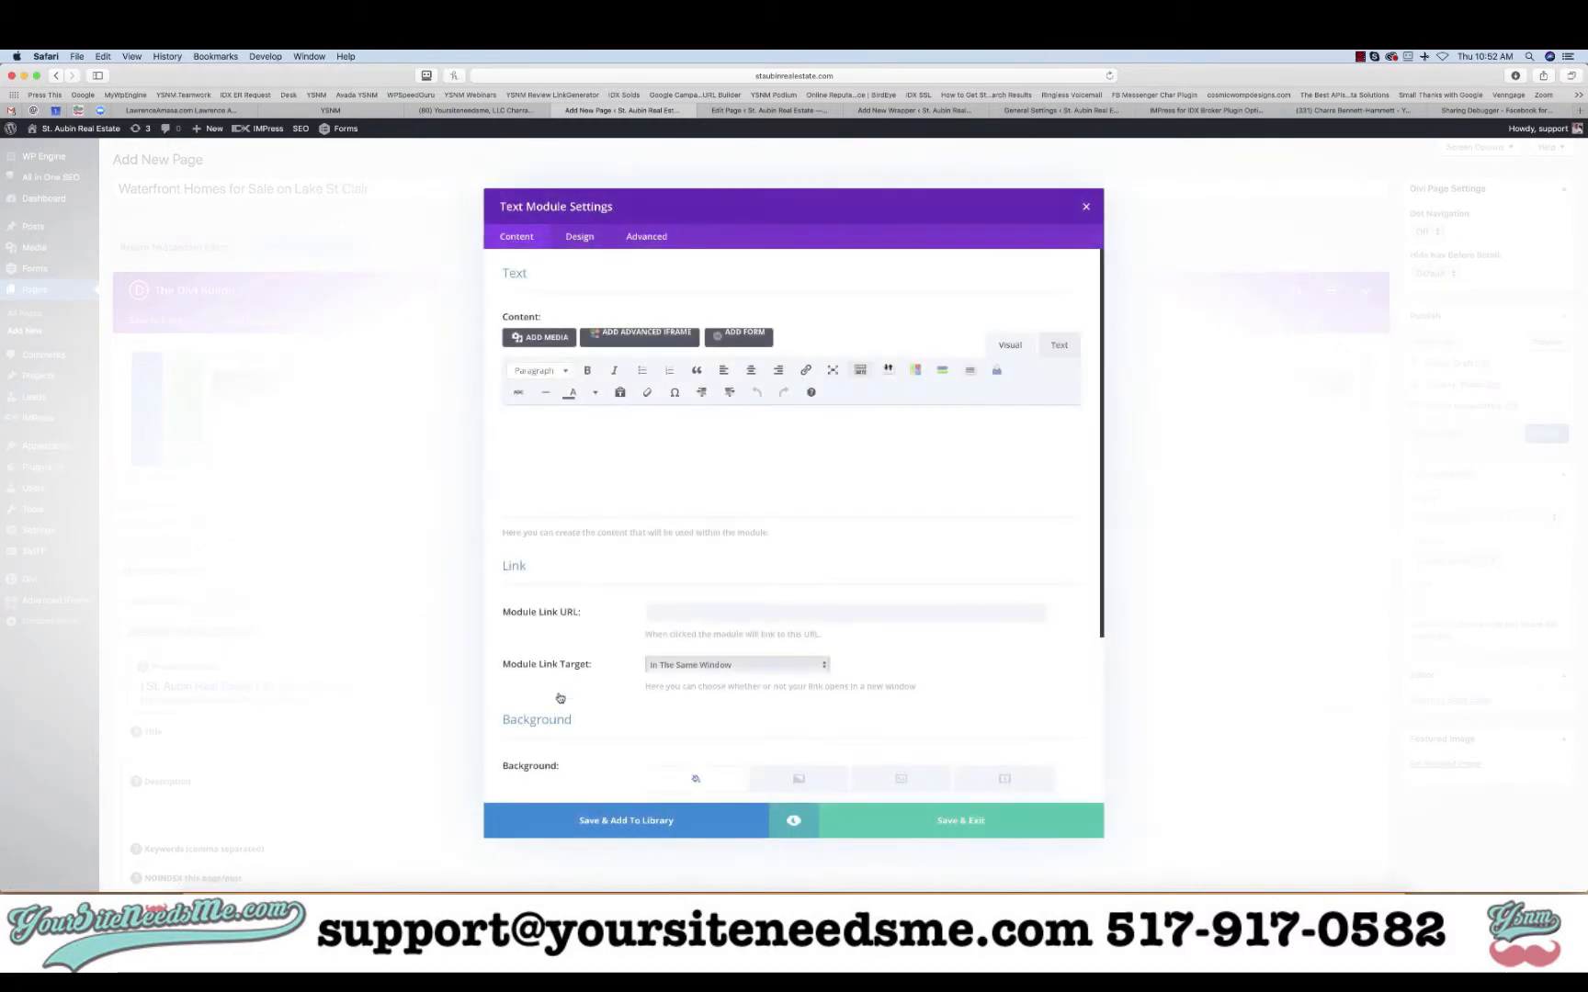
{"action": "left_click", "coordinate": [1086, 205]}
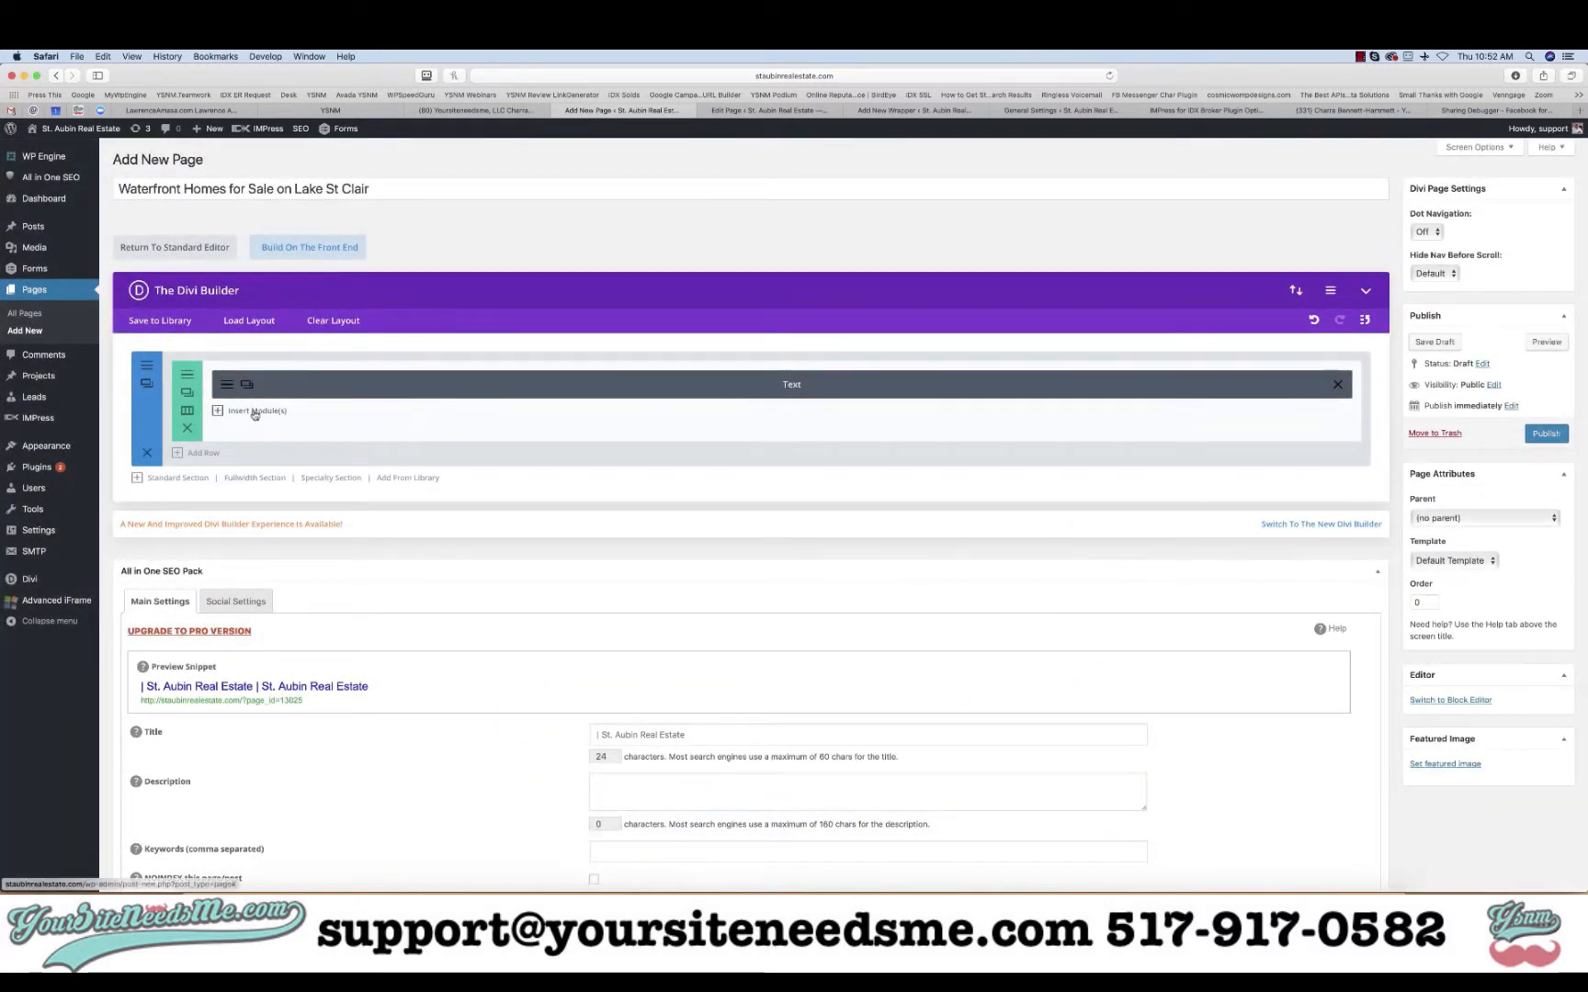
{"action": "left_click", "coordinate": [253, 411]}
{"action": "left_click", "coordinate": [940, 358]}
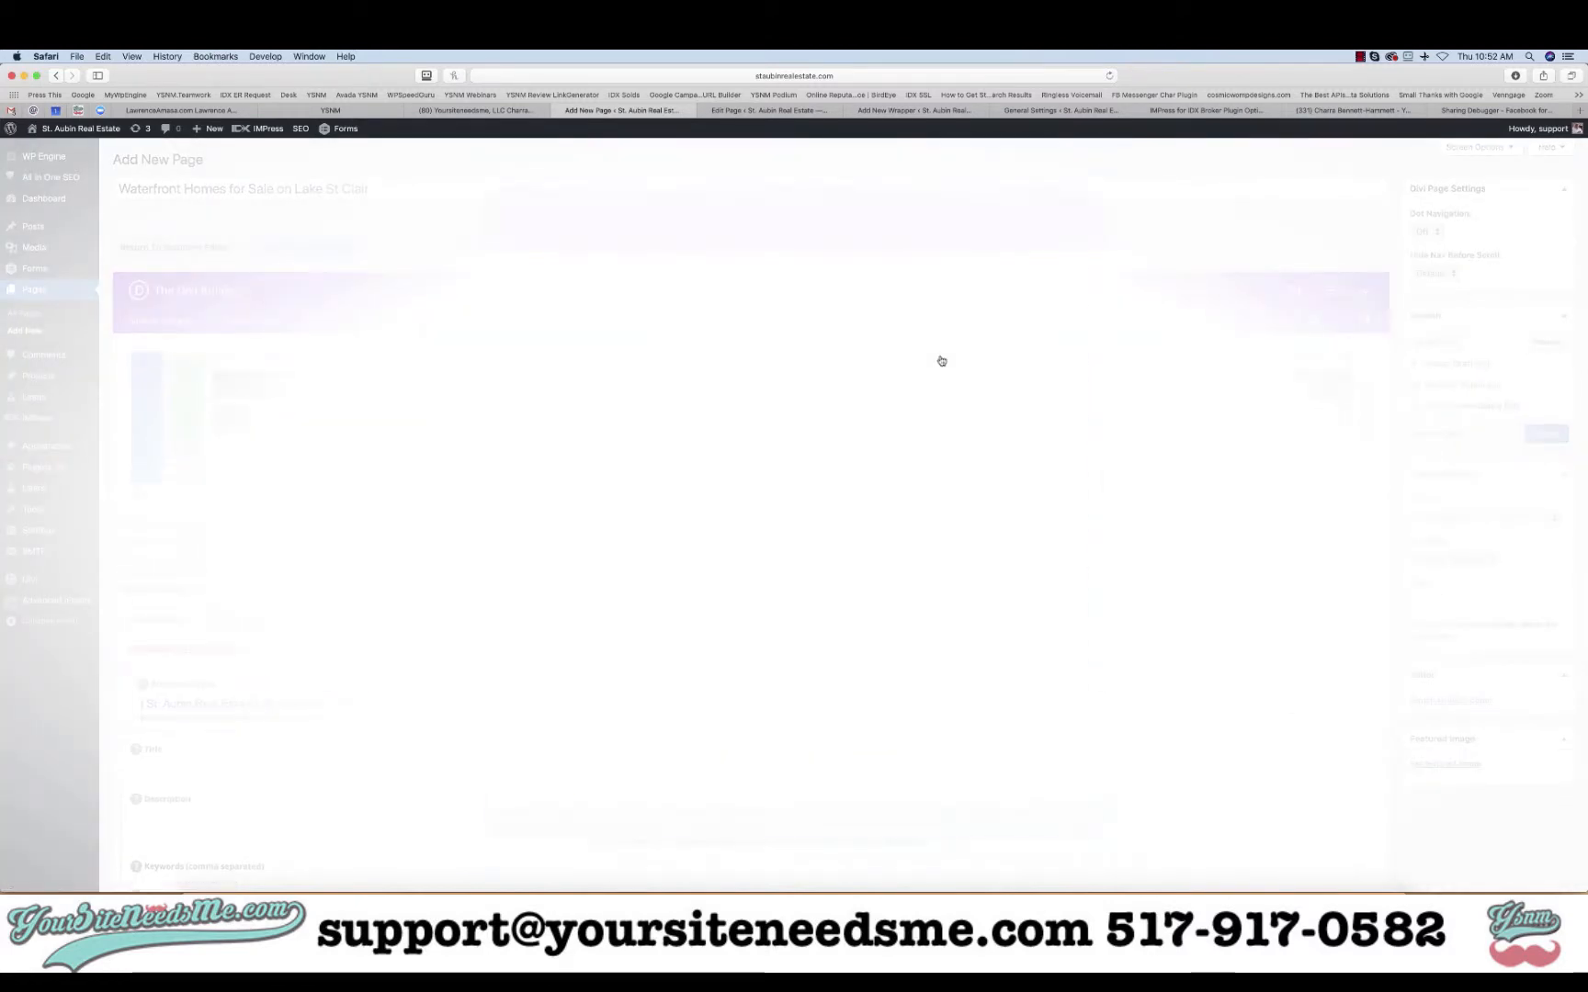
{"action": "key", "text": "super+v"}
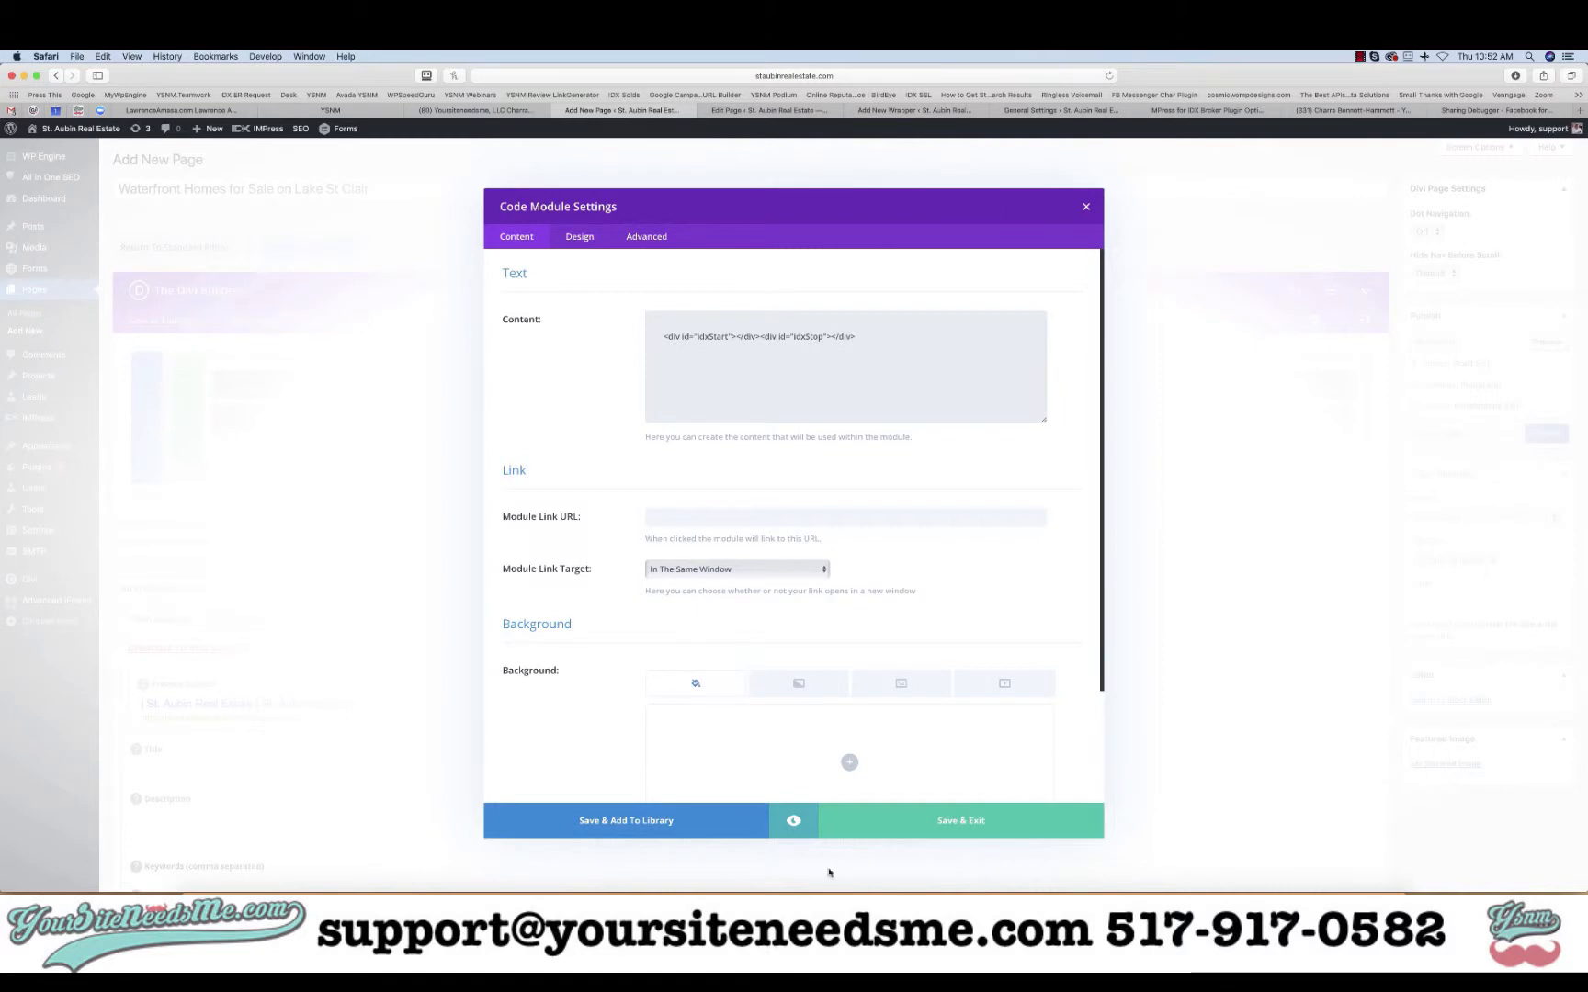
{"action": "left_click", "coordinate": [941, 819]}
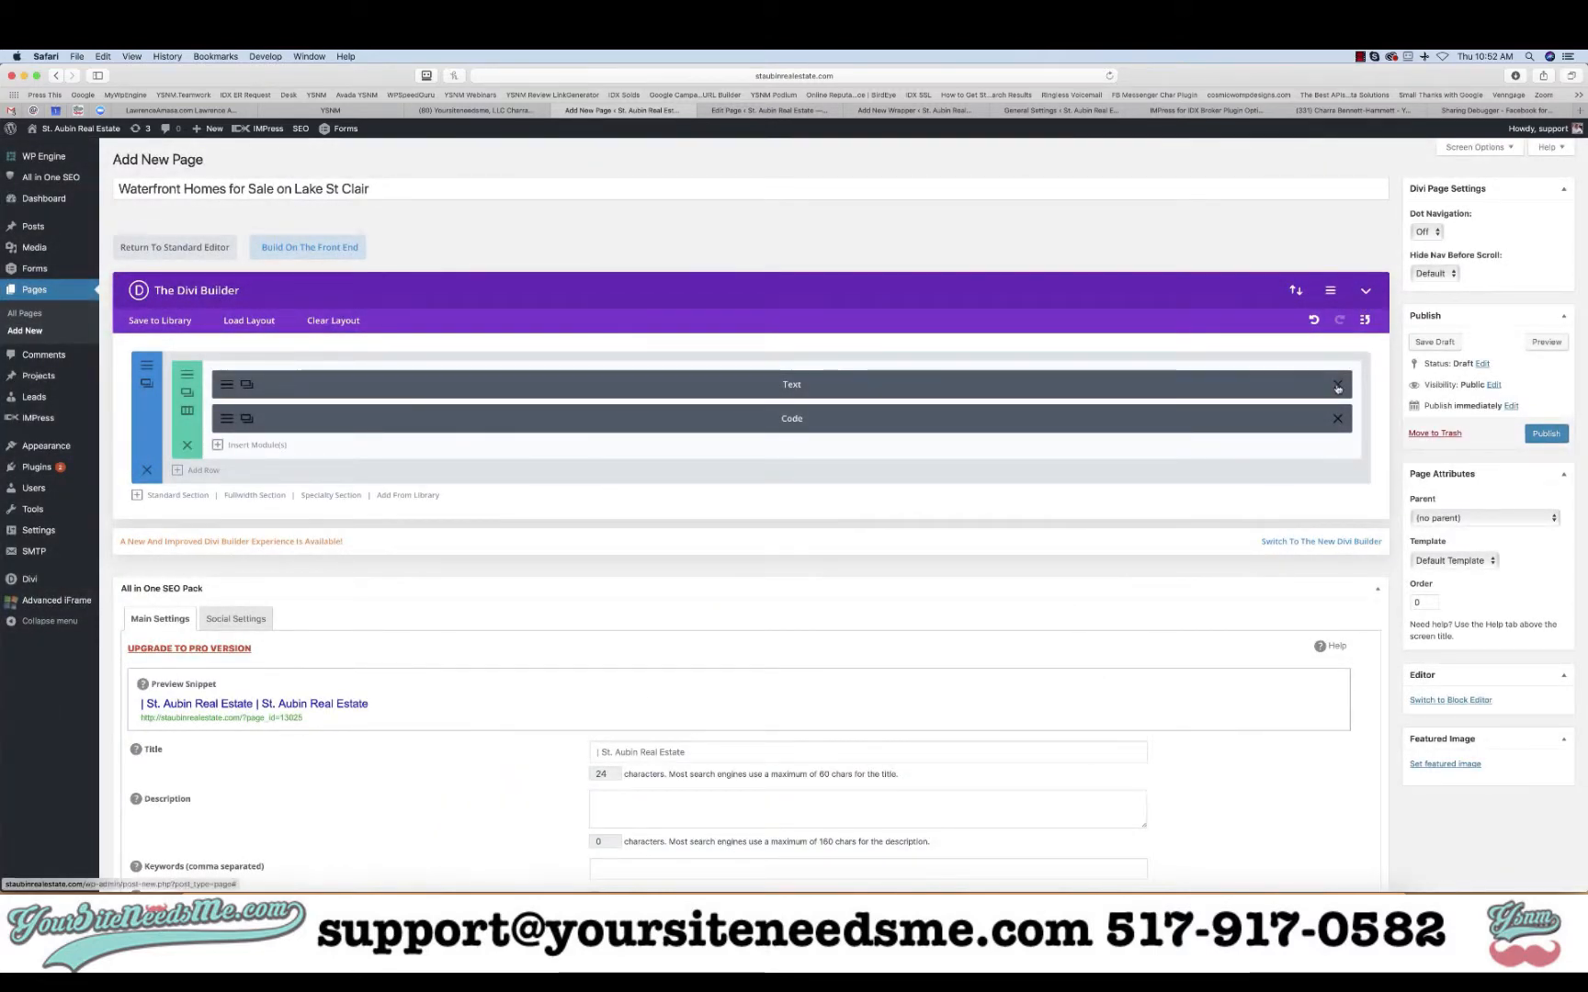
{"action": "left_click", "coordinate": [1337, 385]}
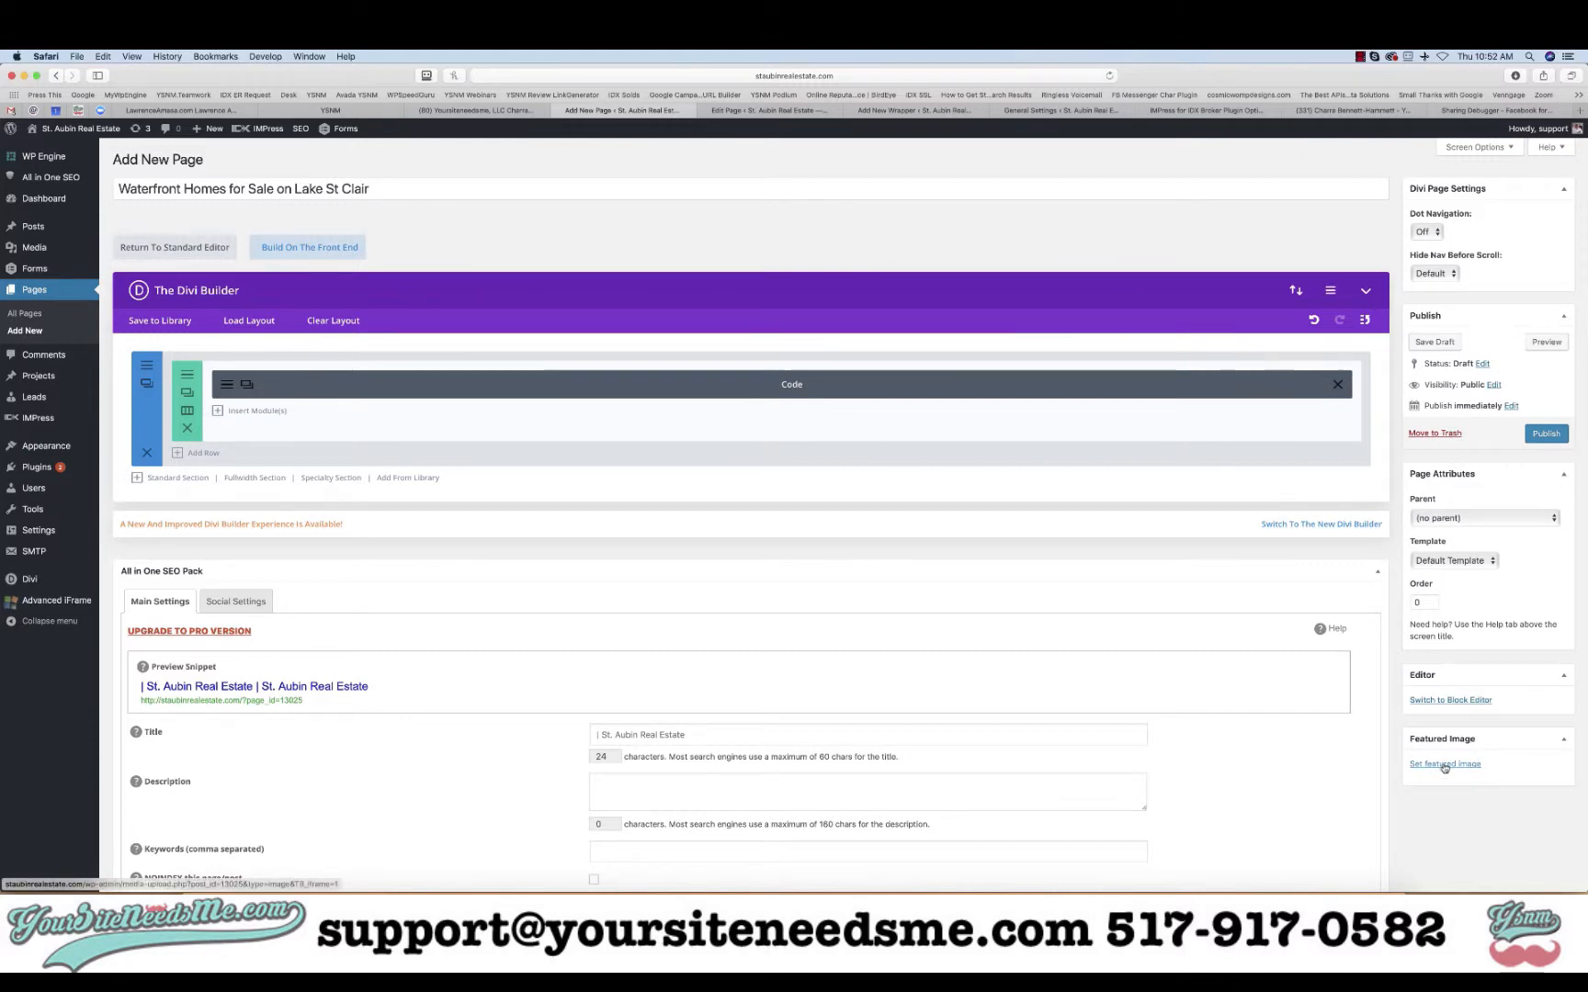
- Set Waterfront-Homes-Lake-St-Clair.jpg as the new page's featured image, viewing the Lake St Clair search results page in Chrome before confirming
{"action": "left_click", "coordinate": [1444, 768]}
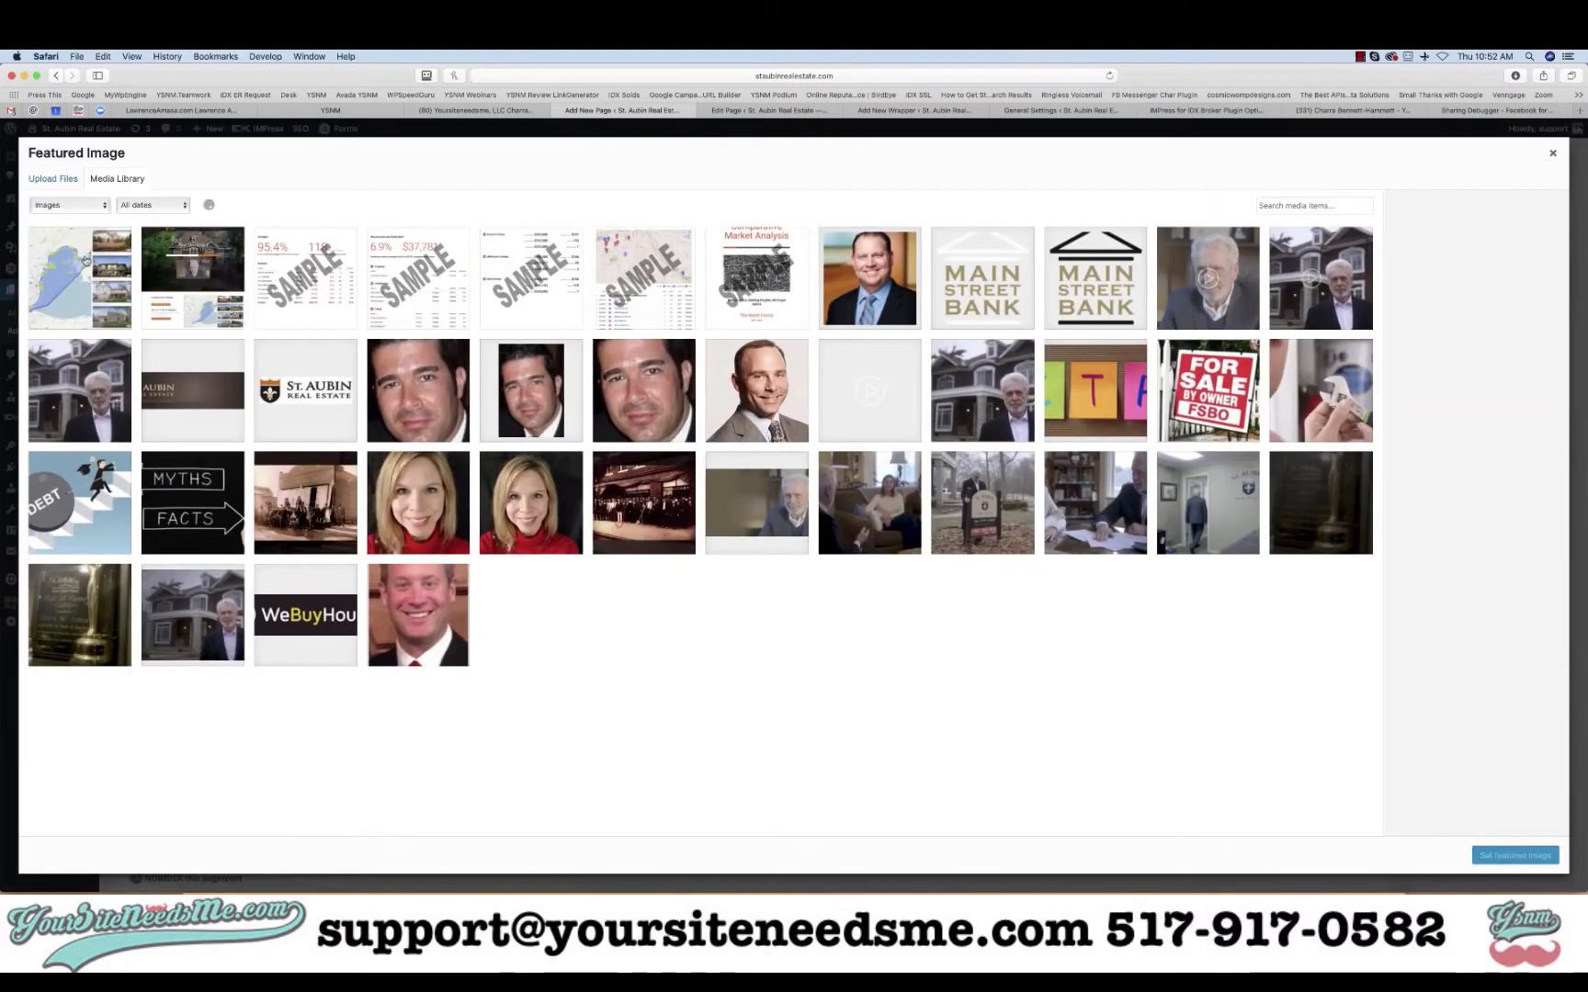
{"action": "left_click", "coordinate": [83, 261]}
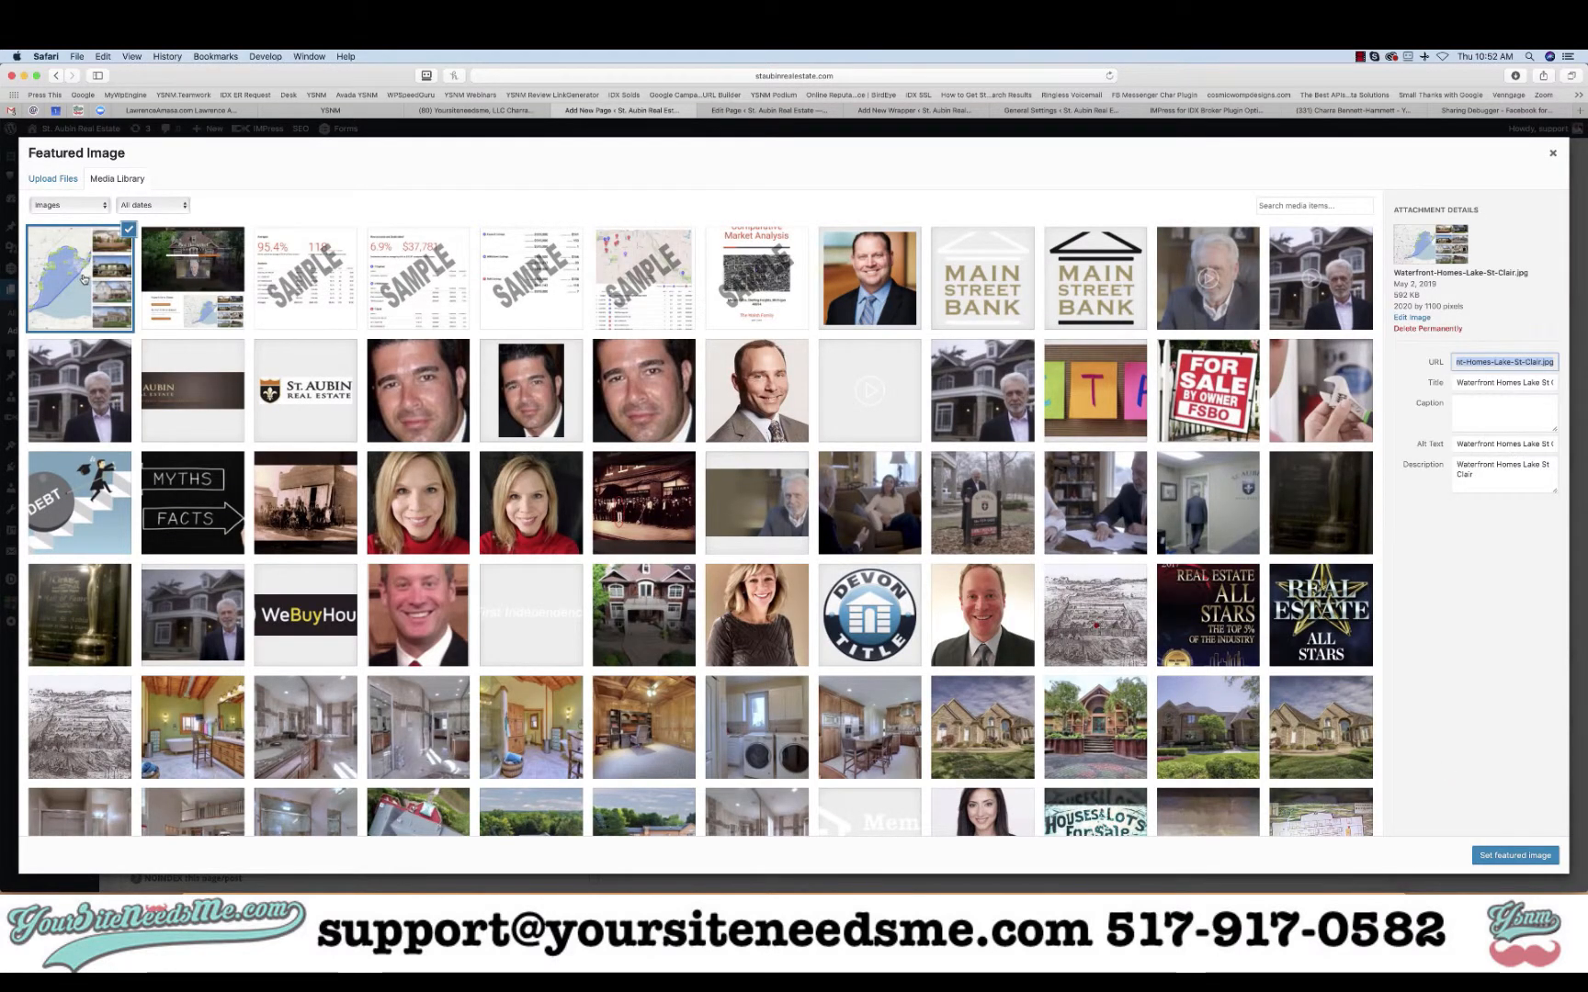
{"action": "key", "text": "super+Tab"}
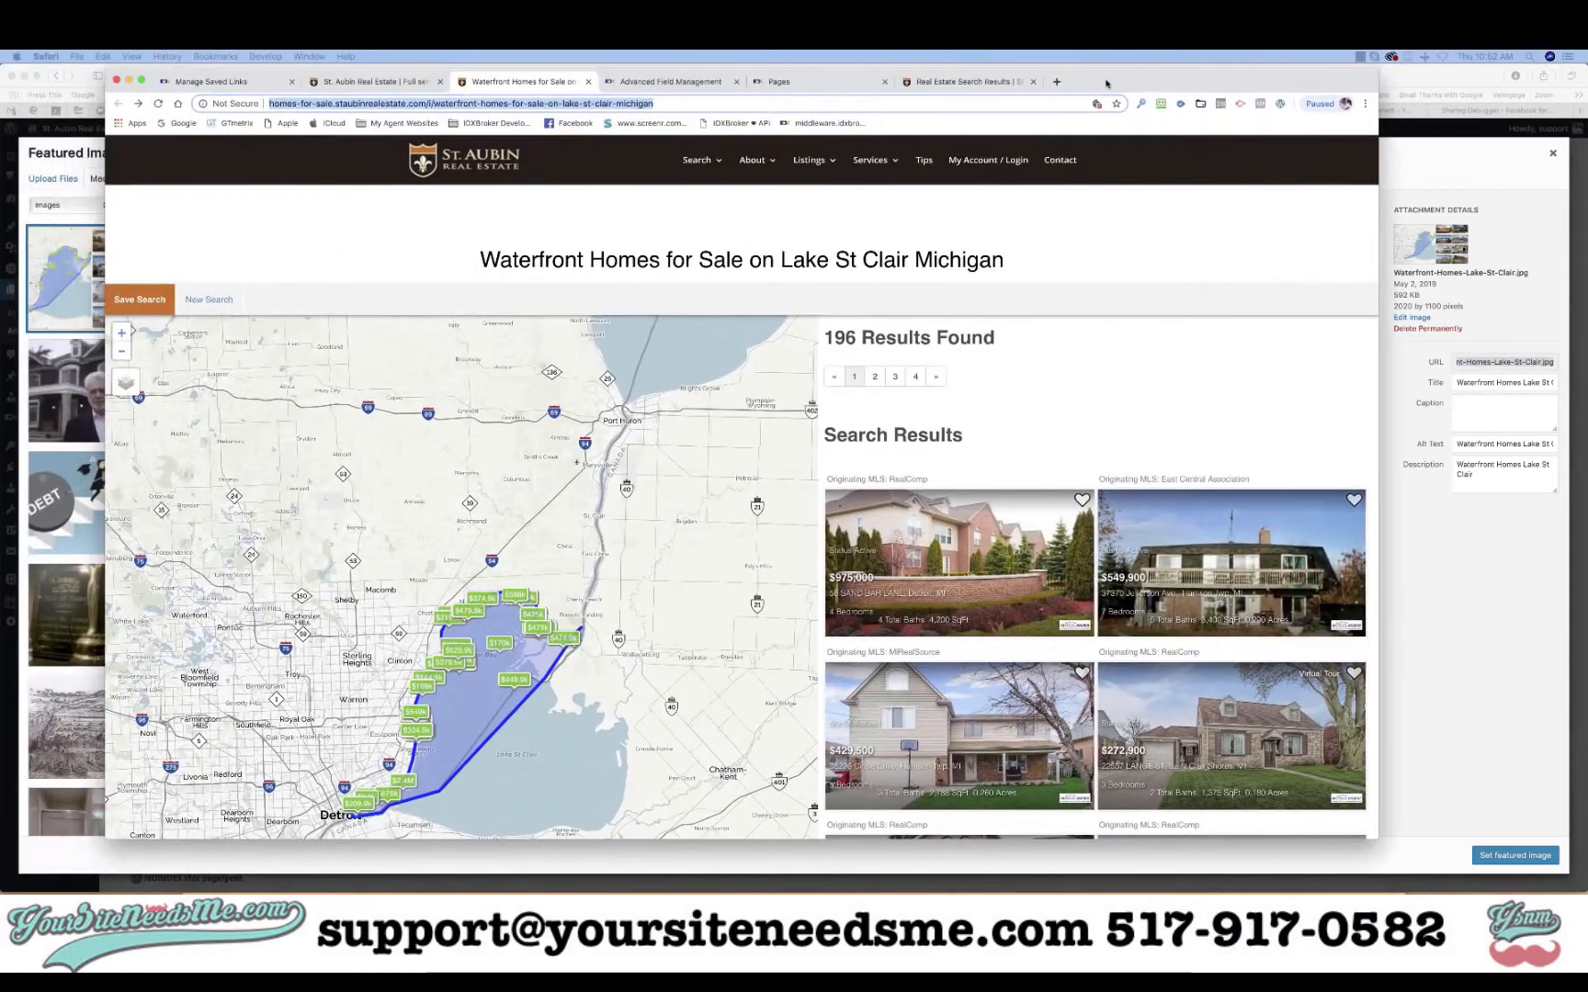
{"action": "scroll", "coordinate": [729, 397], "scroll_direction": "down", "scroll_amount": 5}
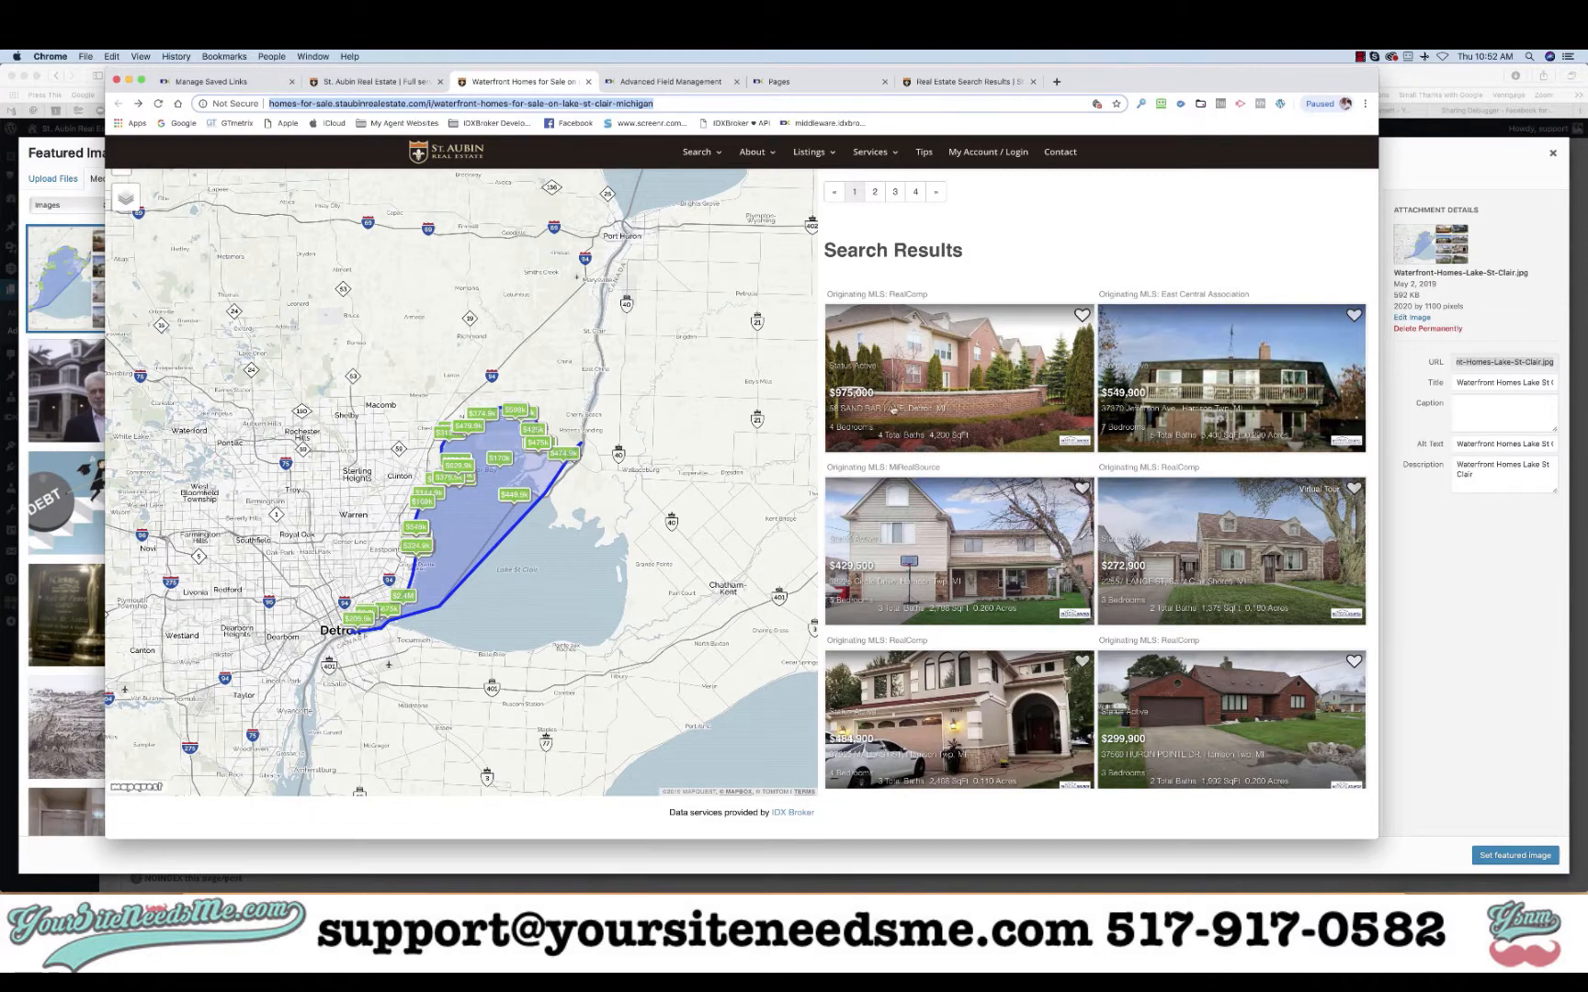
{"action": "left_click_drag", "start_coordinate": [1151, 83], "coordinate": [0, 55]}
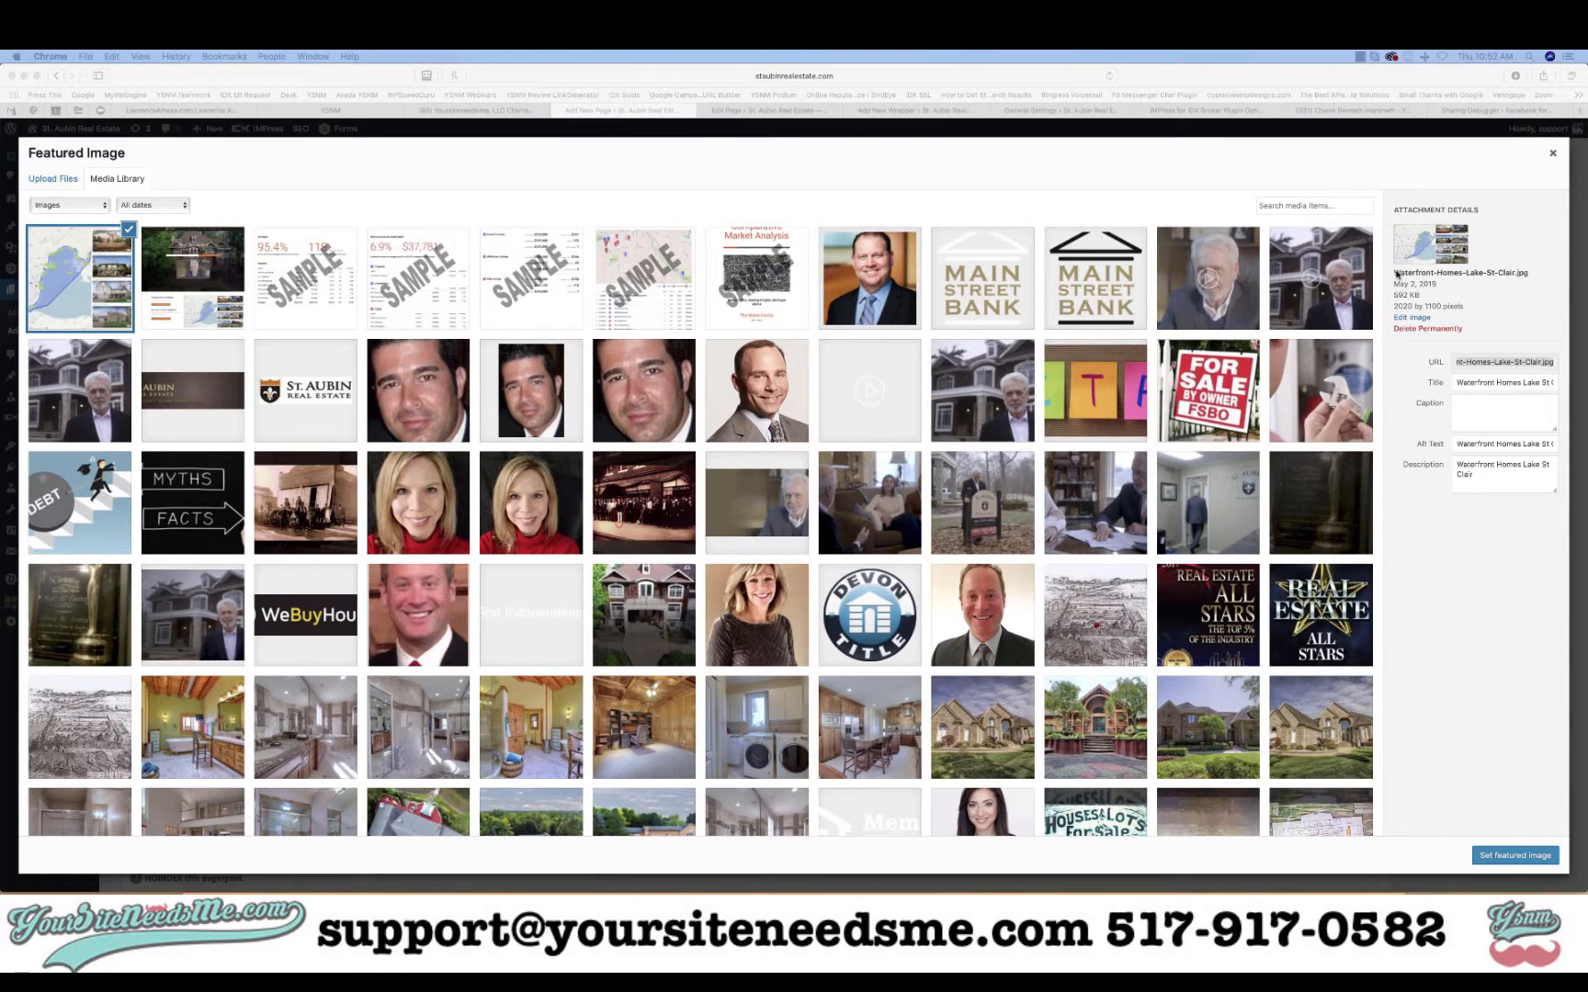
{"action": "left_click_drag", "start_coordinate": [1396, 273], "coordinate": [1521, 273]}
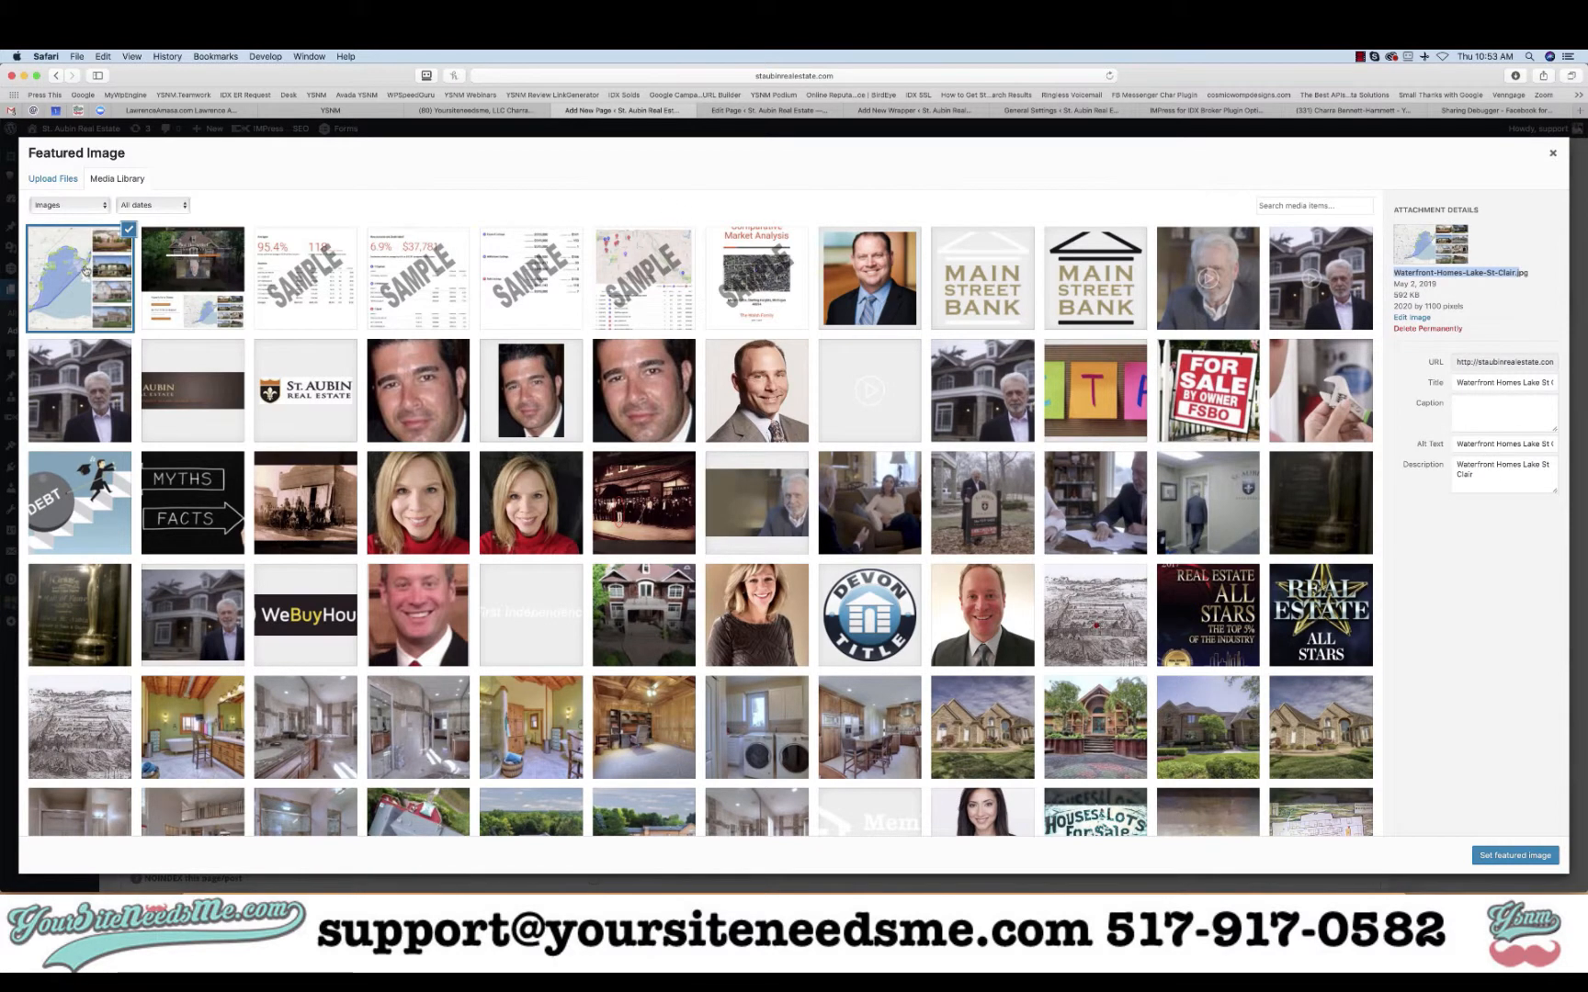
{"action": "left_click", "coordinate": [1501, 856]}
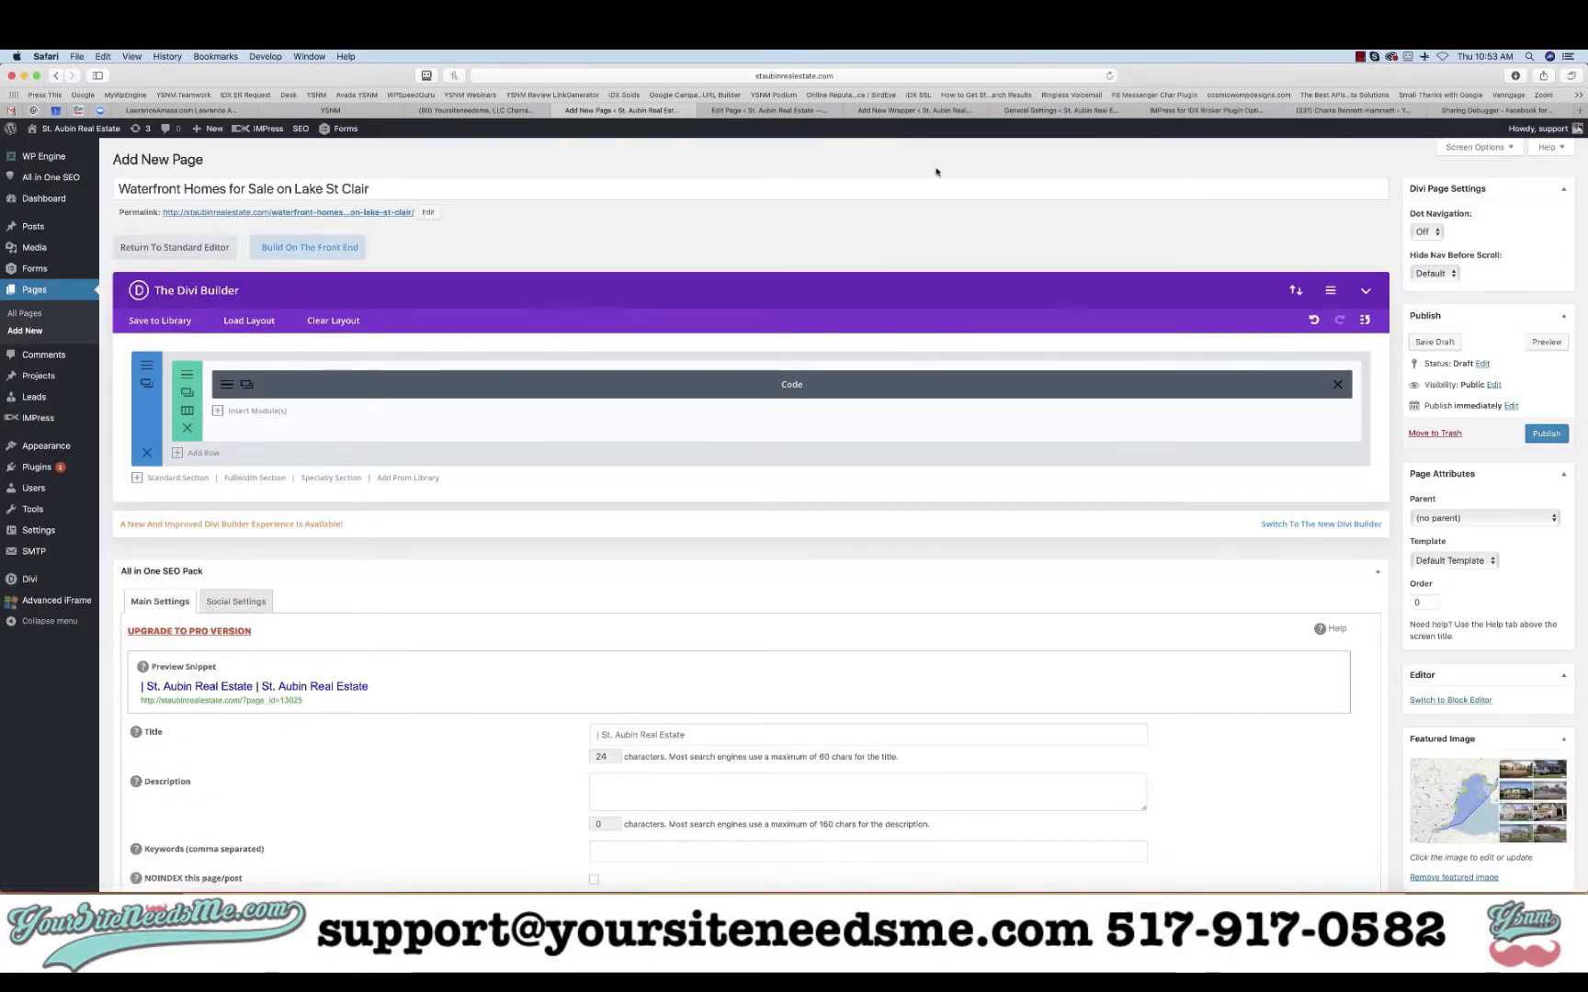
- Compare the new page's layout and page attributes with those of the Advanced Search wrapper page
{"action": "left_click", "coordinate": [789, 111]}
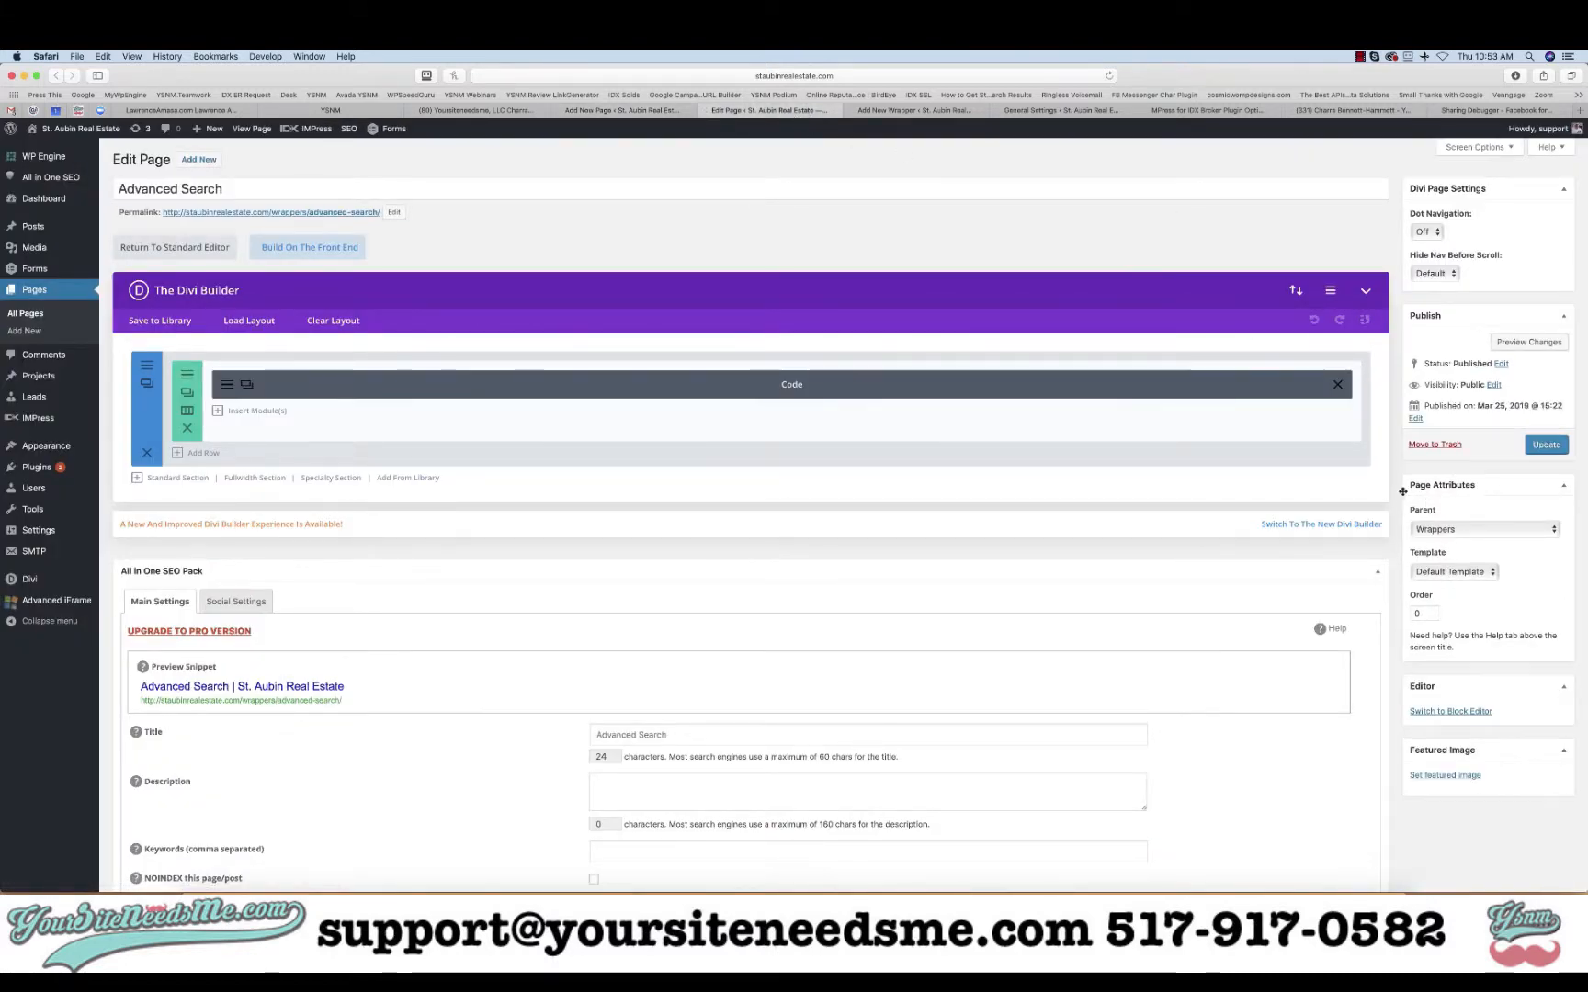
{"action": "left_click", "coordinate": [621, 110]}
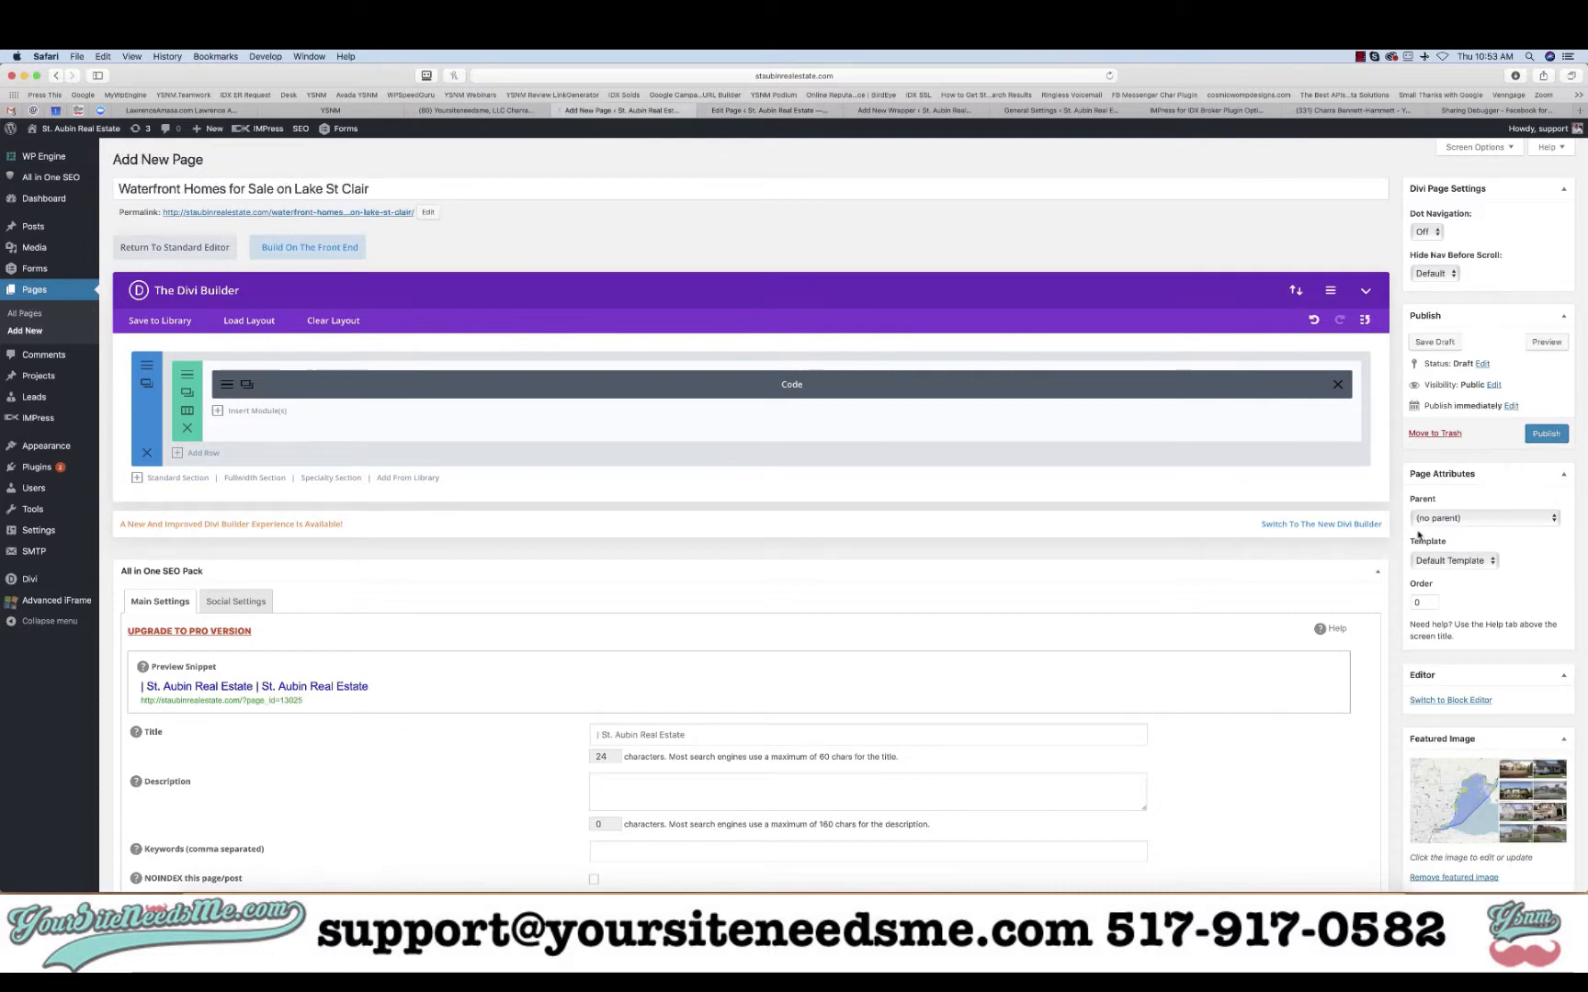
{"action": "left_click", "coordinate": [794, 110]}
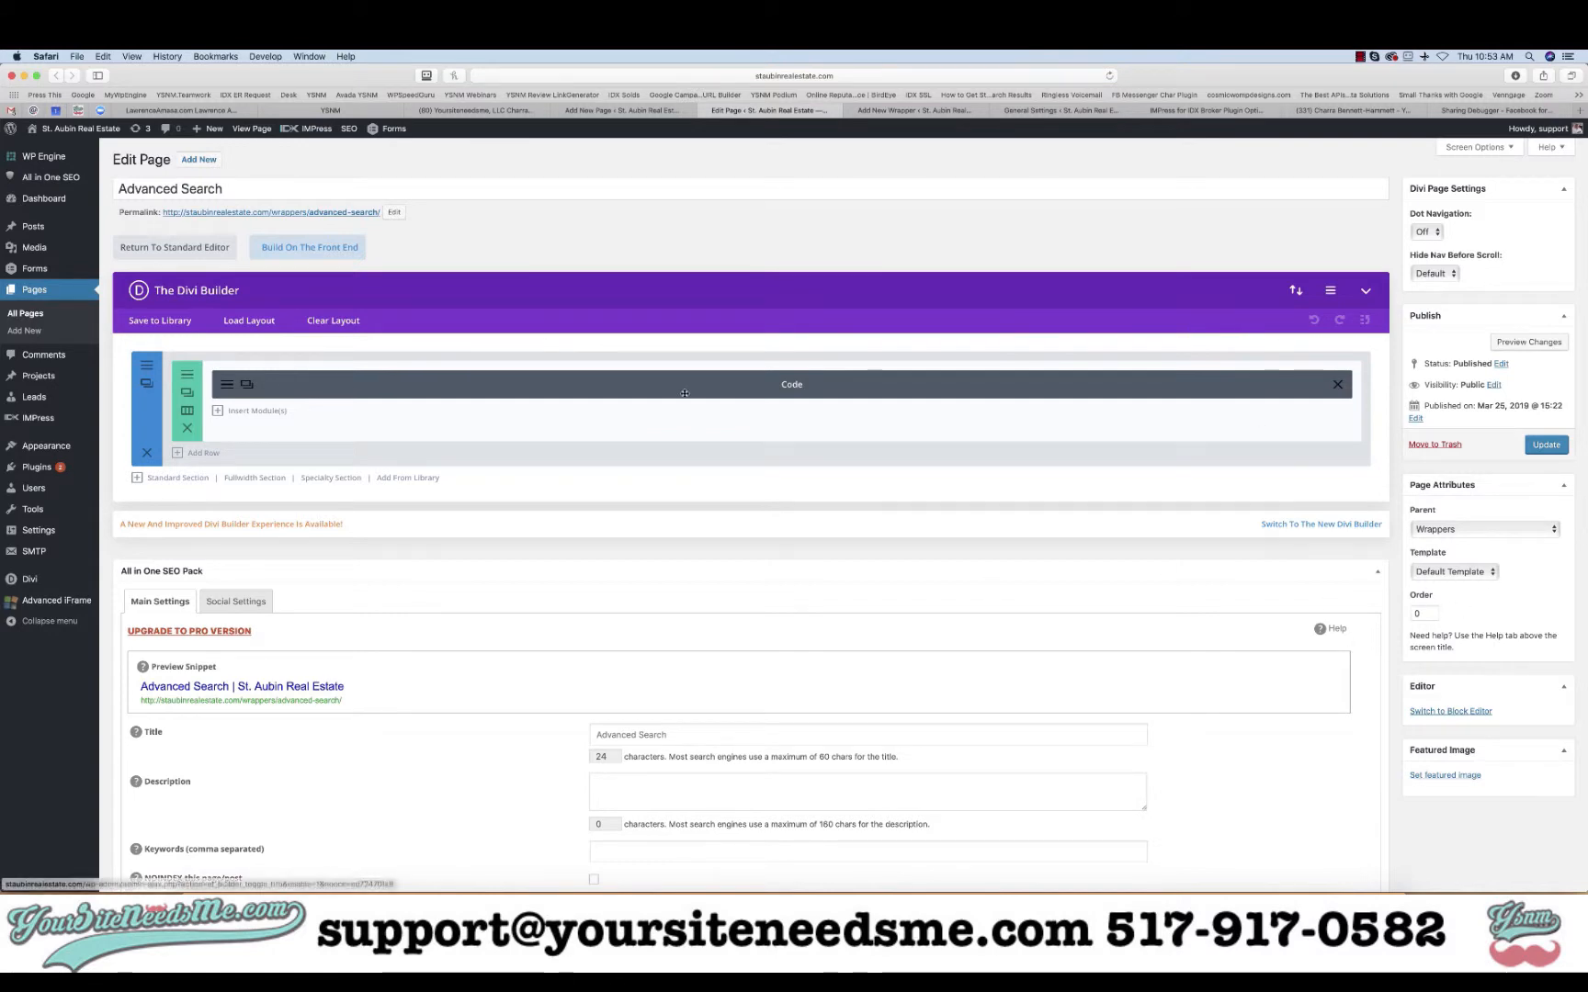
{"action": "left_click", "coordinate": [689, 110]}
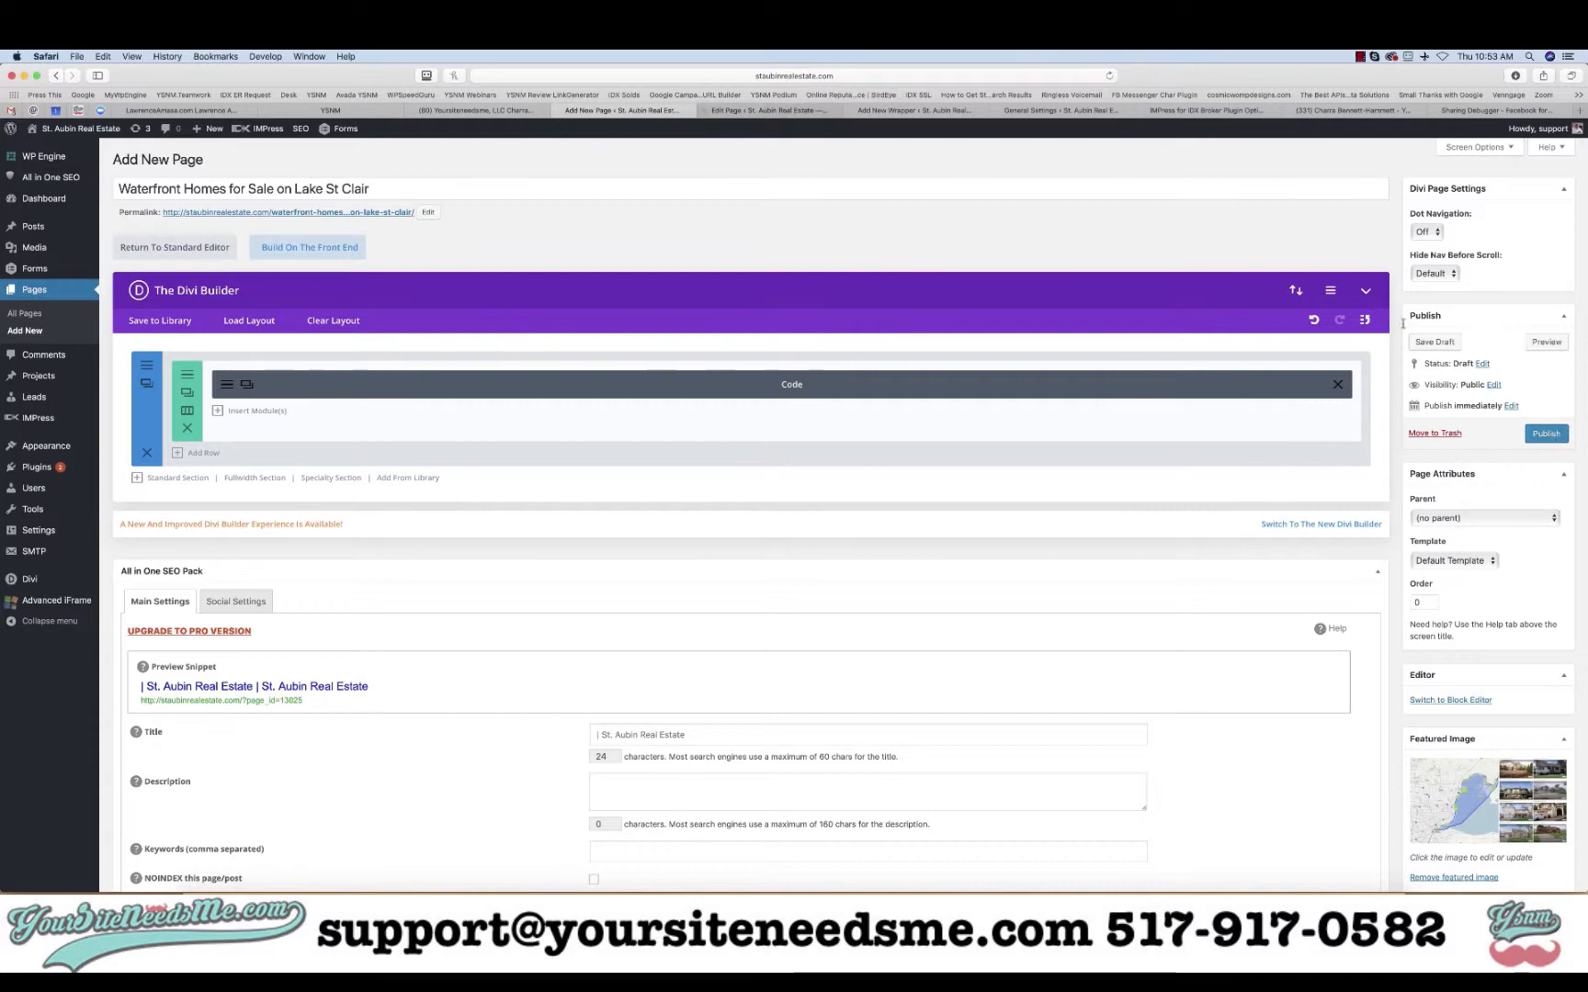
{"action": "left_click", "coordinate": [812, 111]}
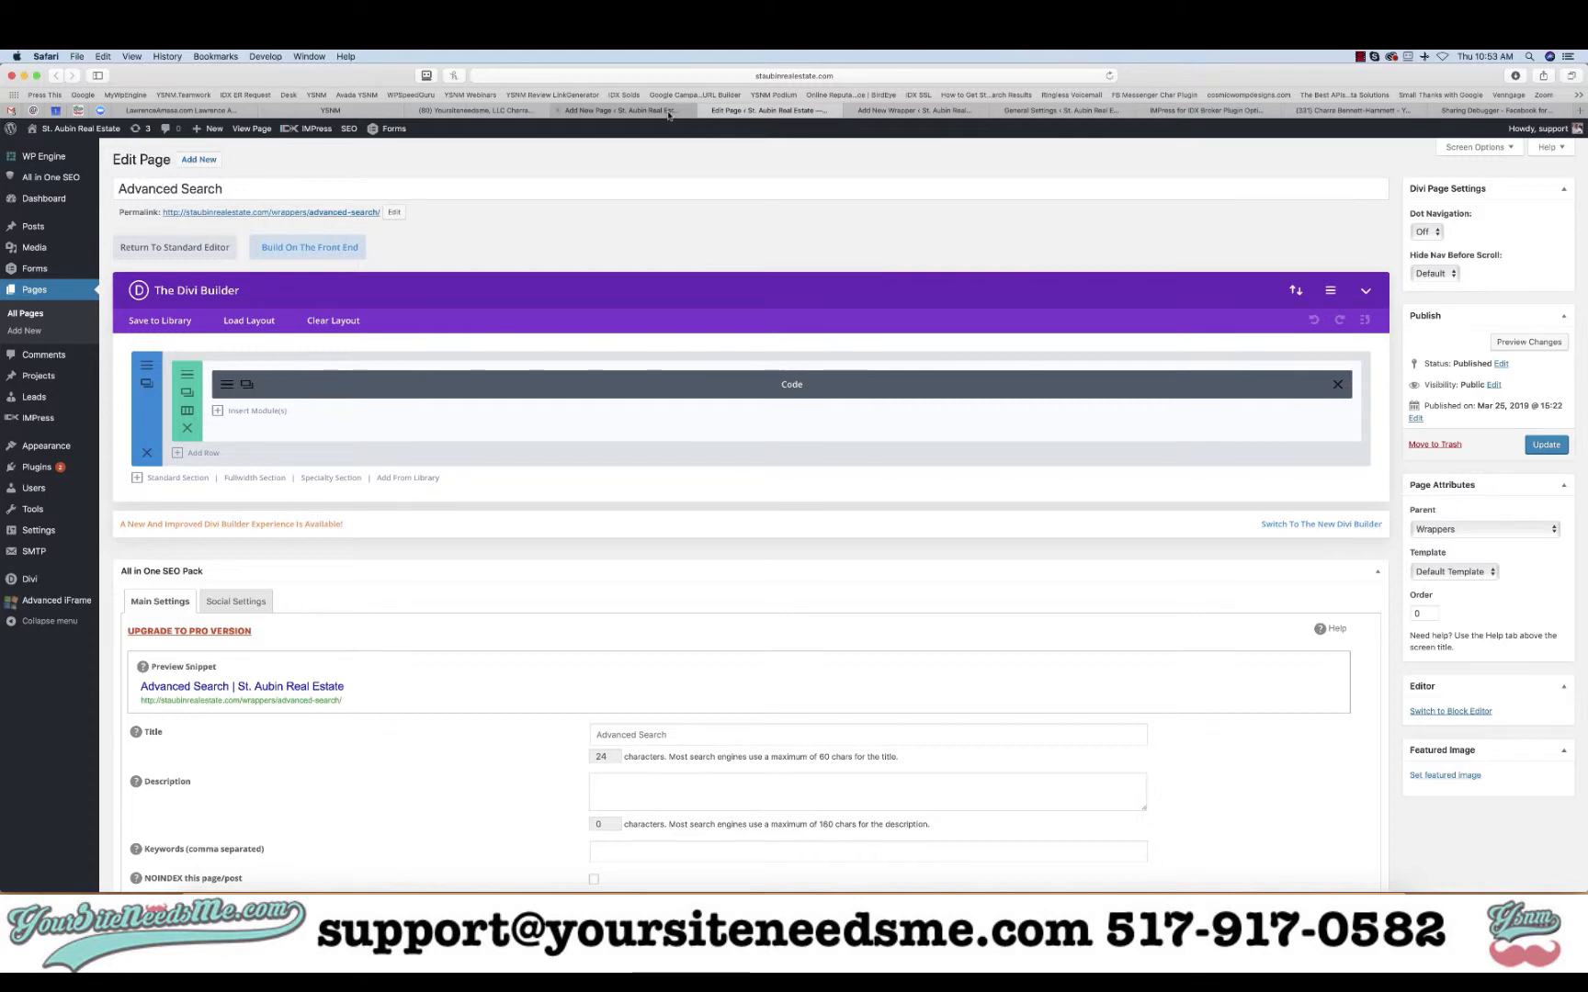
- Assign Wrappers as the parent of the new Lake St Clair waterfront homes page and publish the page
{"action": "left_click", "coordinate": [668, 111]}
{"action": "left_click", "coordinate": [1443, 519]}
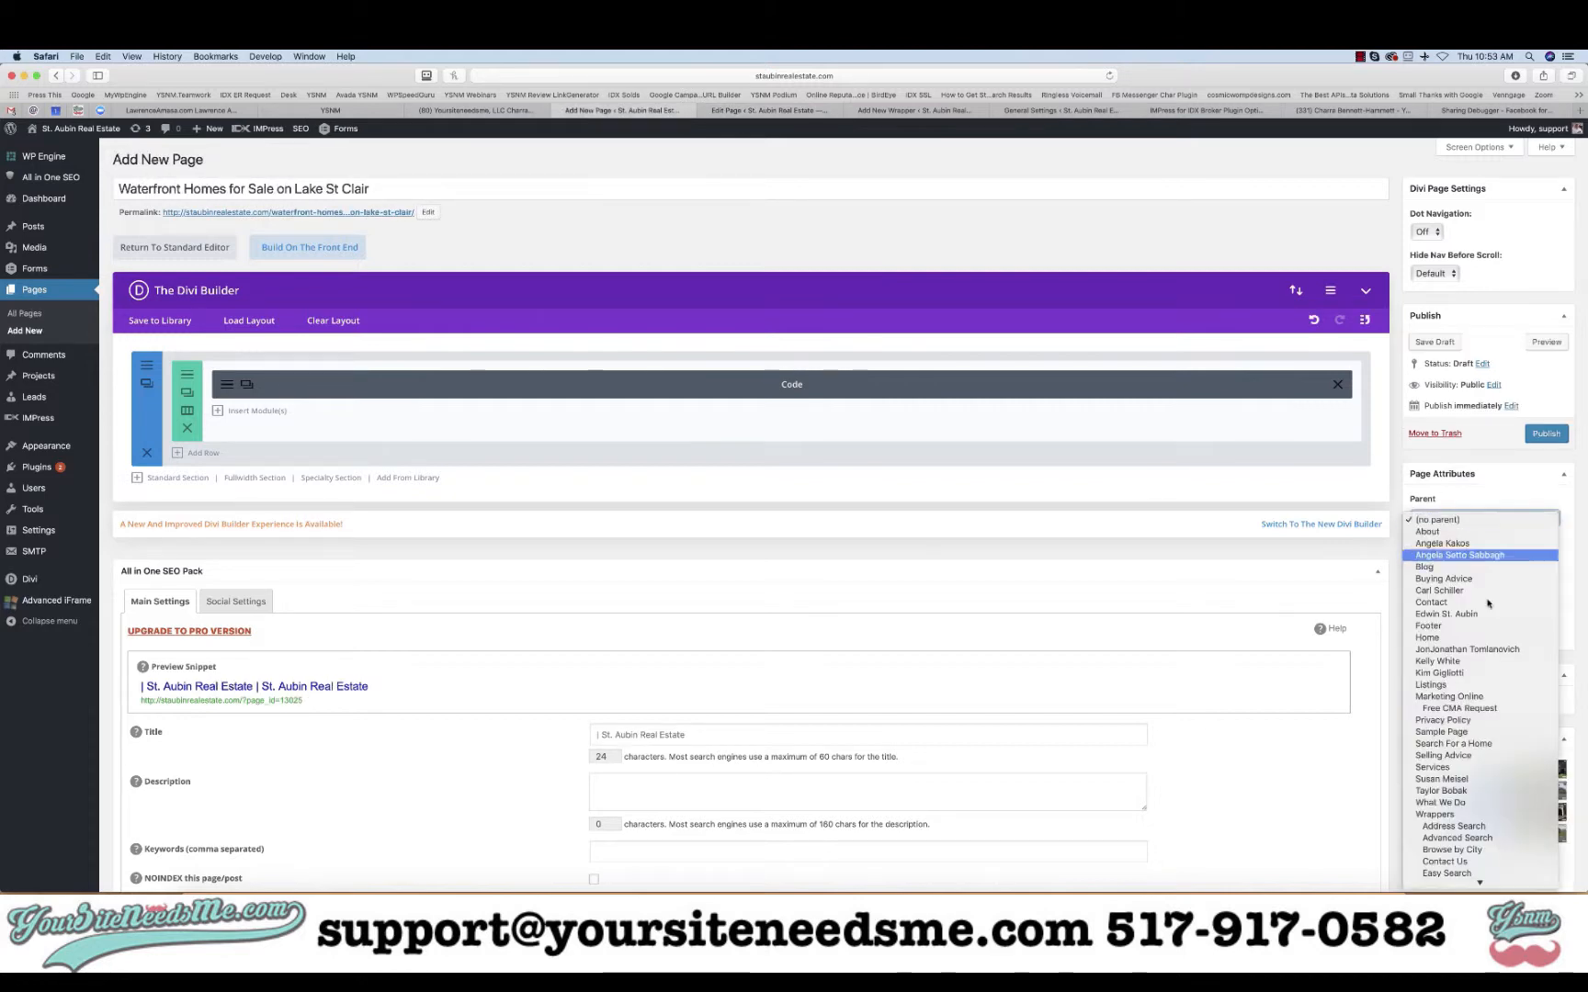
{"action": "left_click", "coordinate": [1456, 816]}
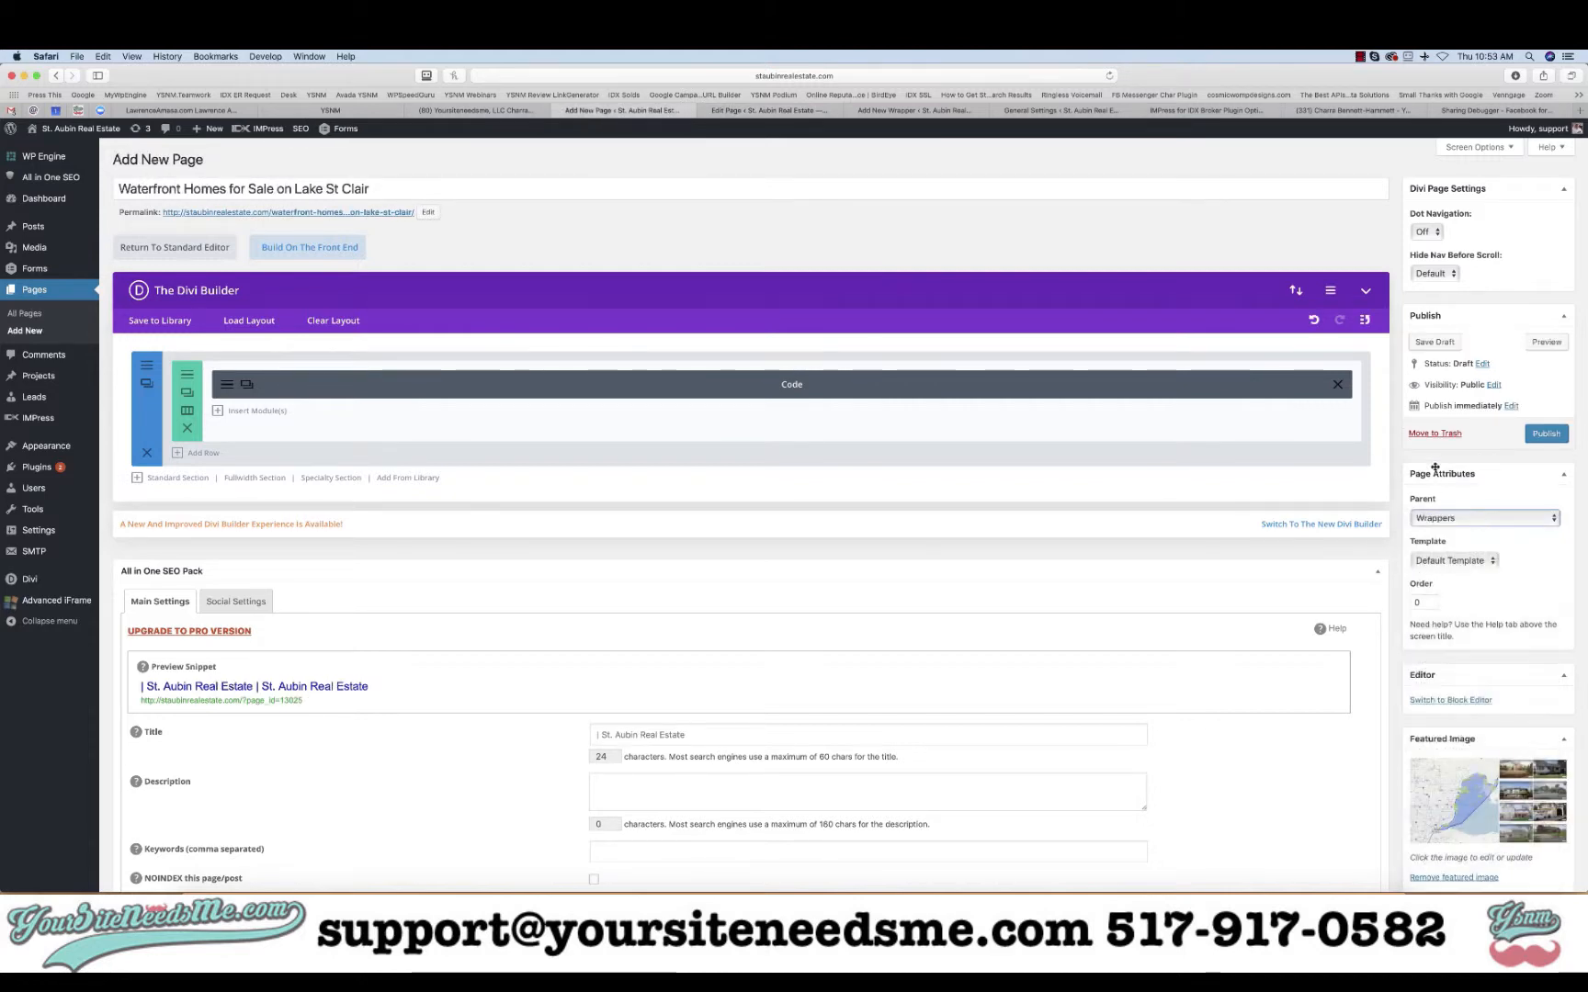
{"action": "left_click", "coordinate": [1549, 434]}
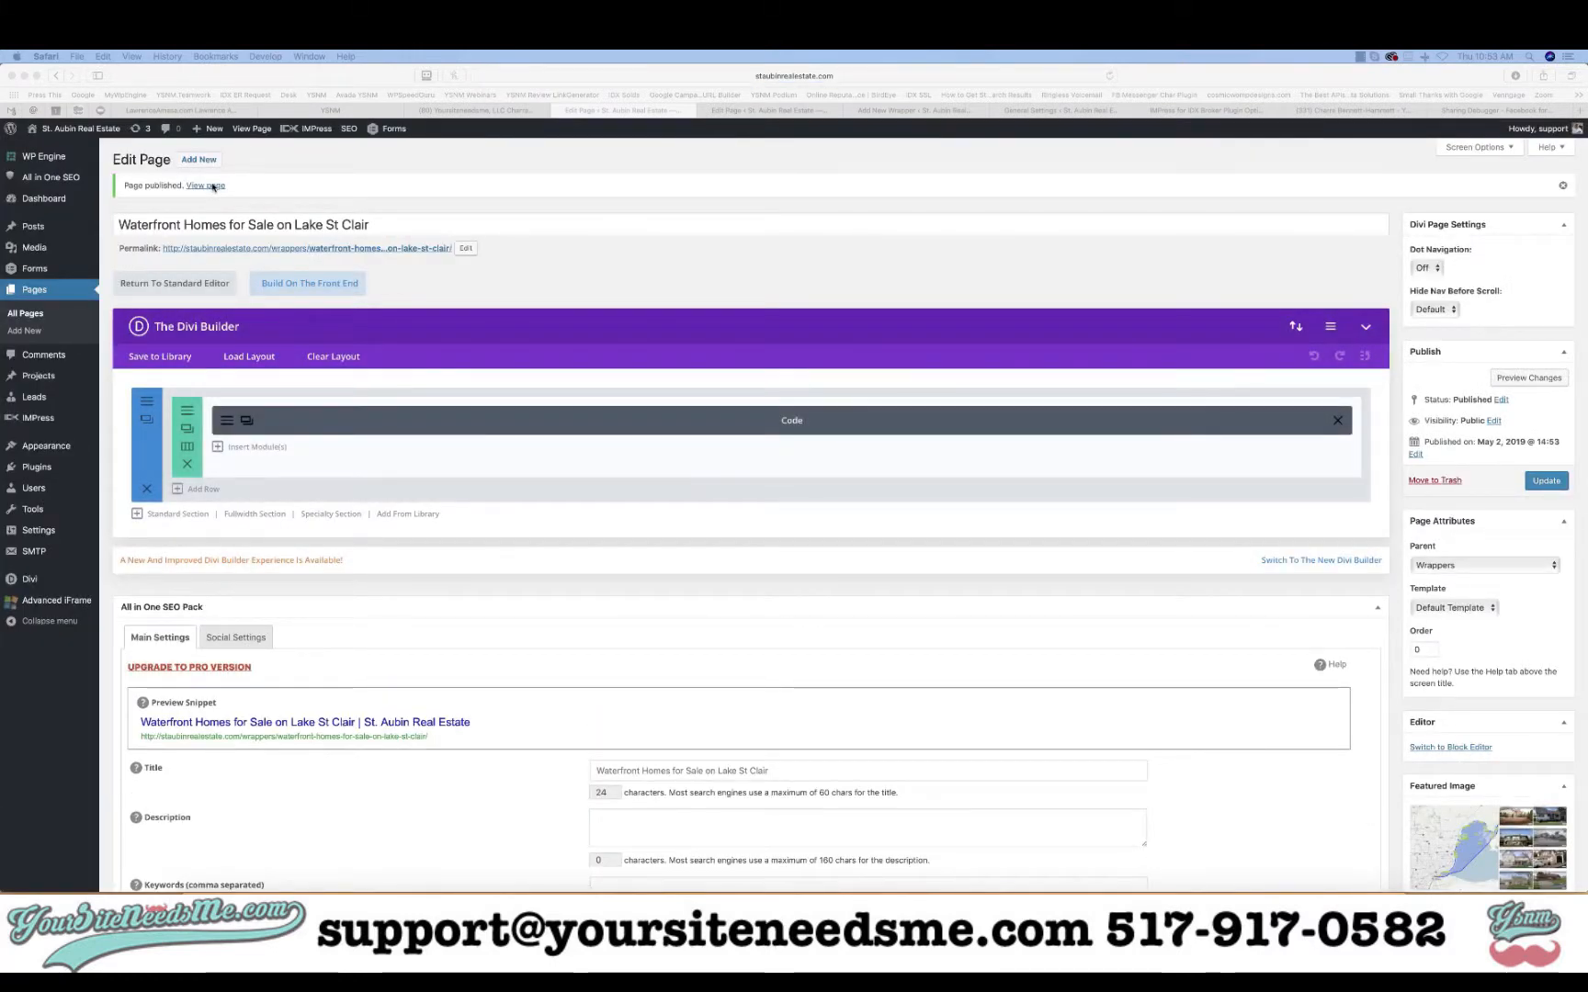
- Copy the published Lake St Clair page's link and view the live page with its web address selected
{"action": "right_click", "coordinate": [212, 187]}
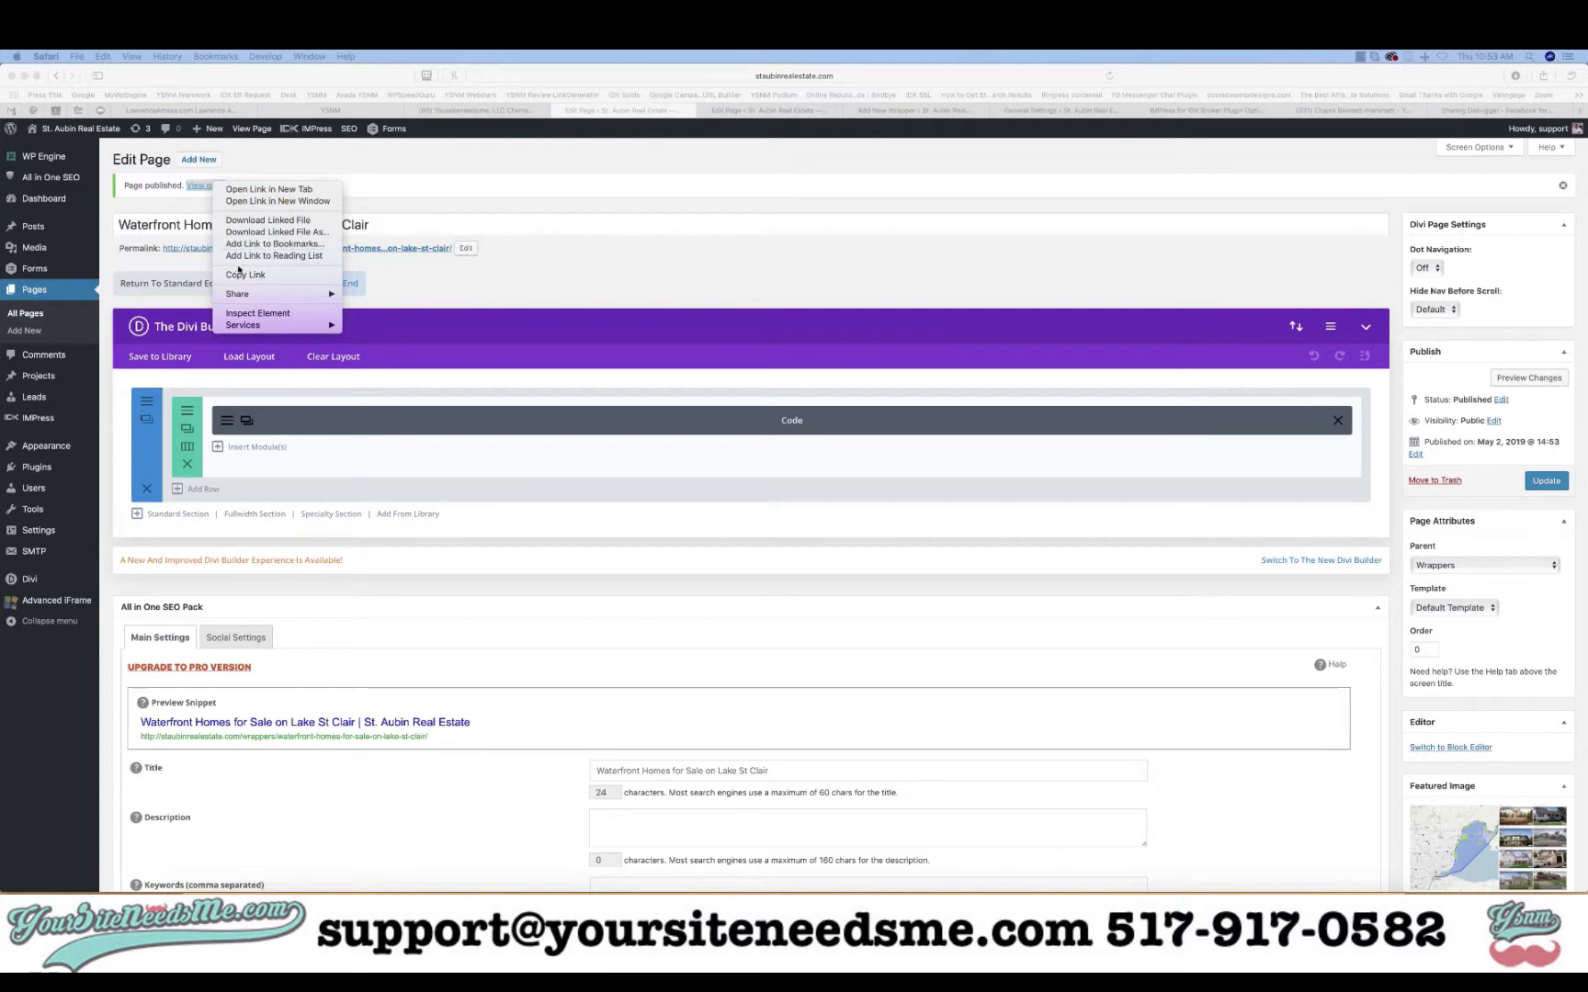
{"action": "left_click", "coordinate": [241, 274]}
{"action": "left_click", "coordinate": [205, 186]}
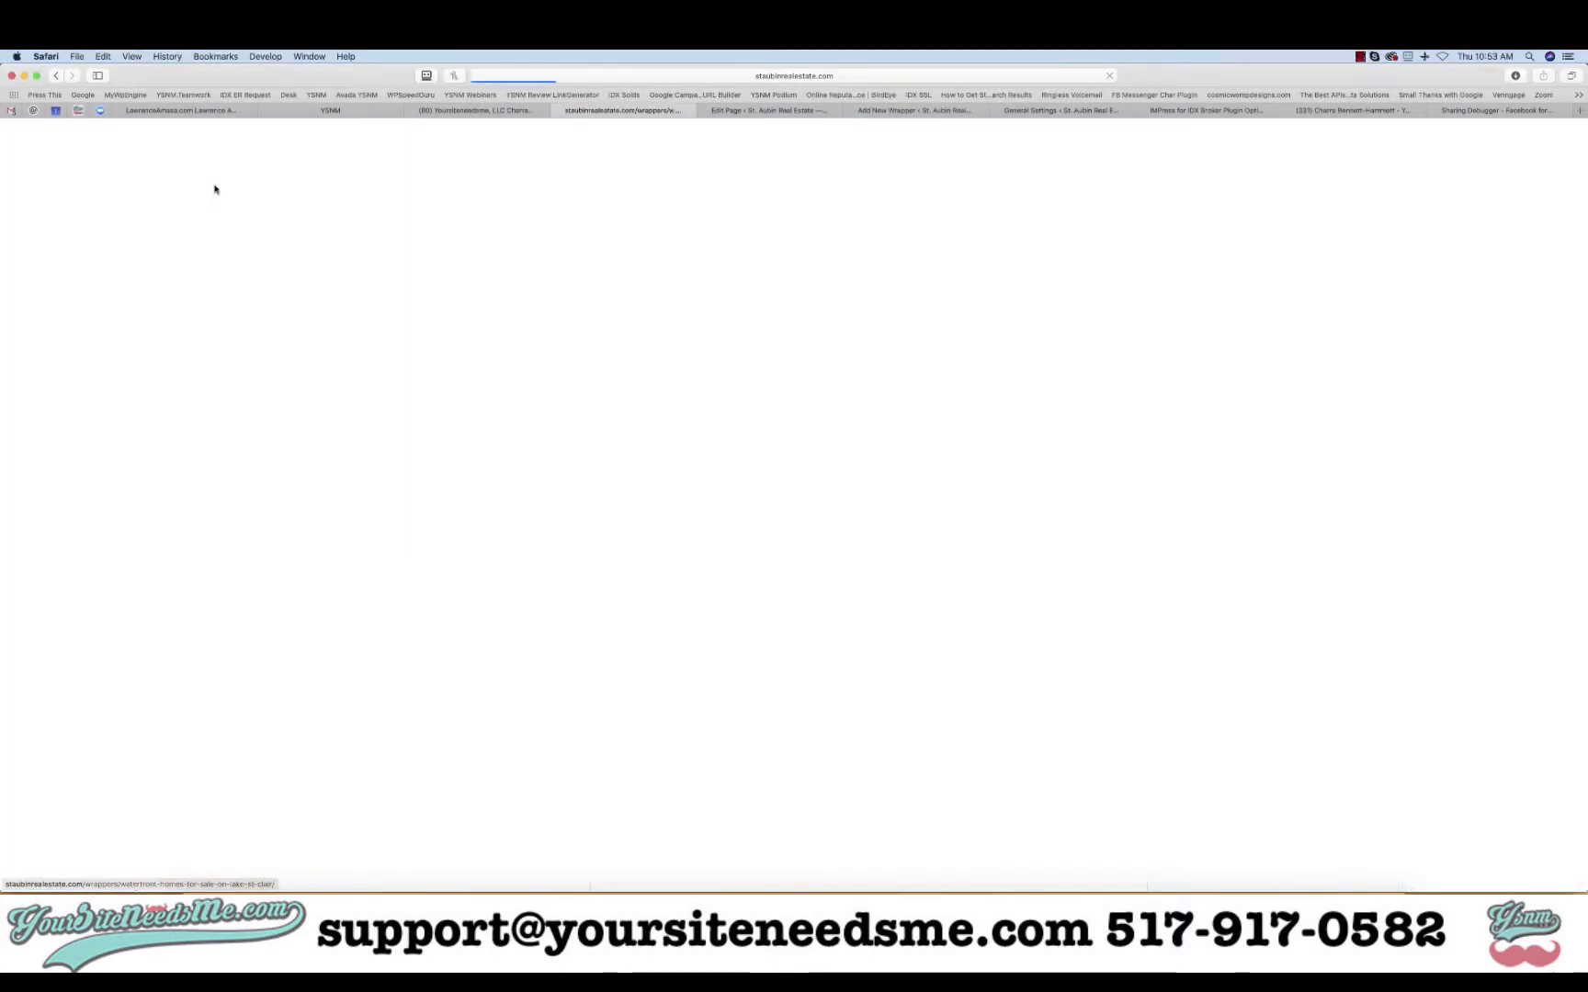
{"action": "left_click", "coordinate": [631, 76]}
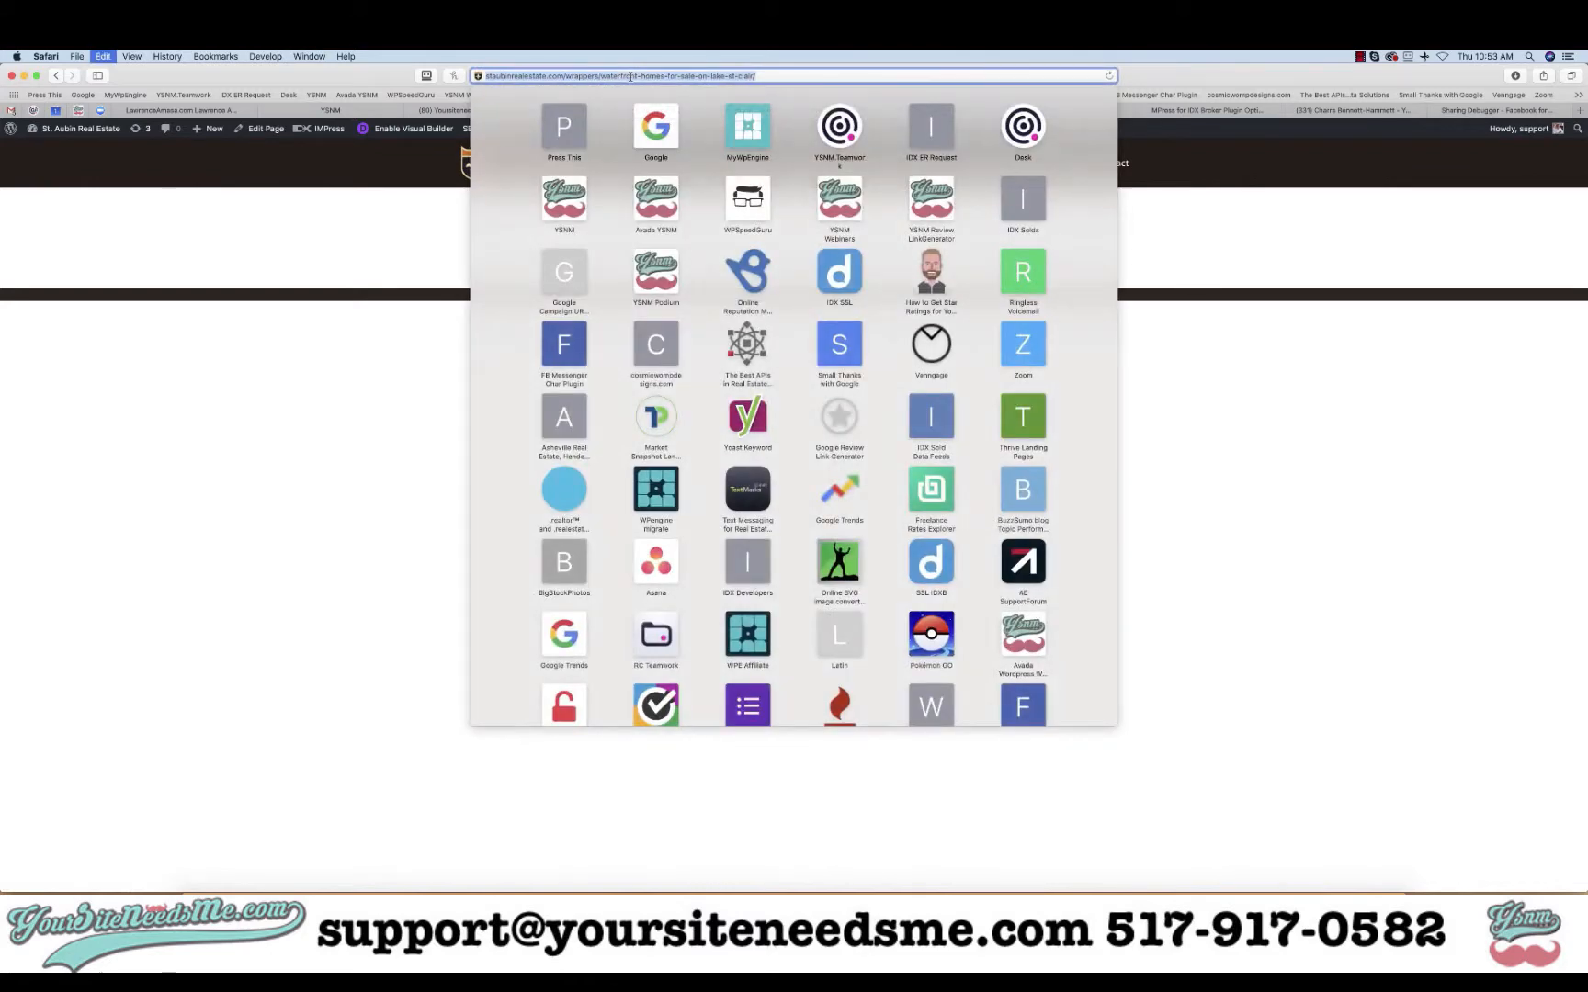
{"action": "key", "text": "Escape"}
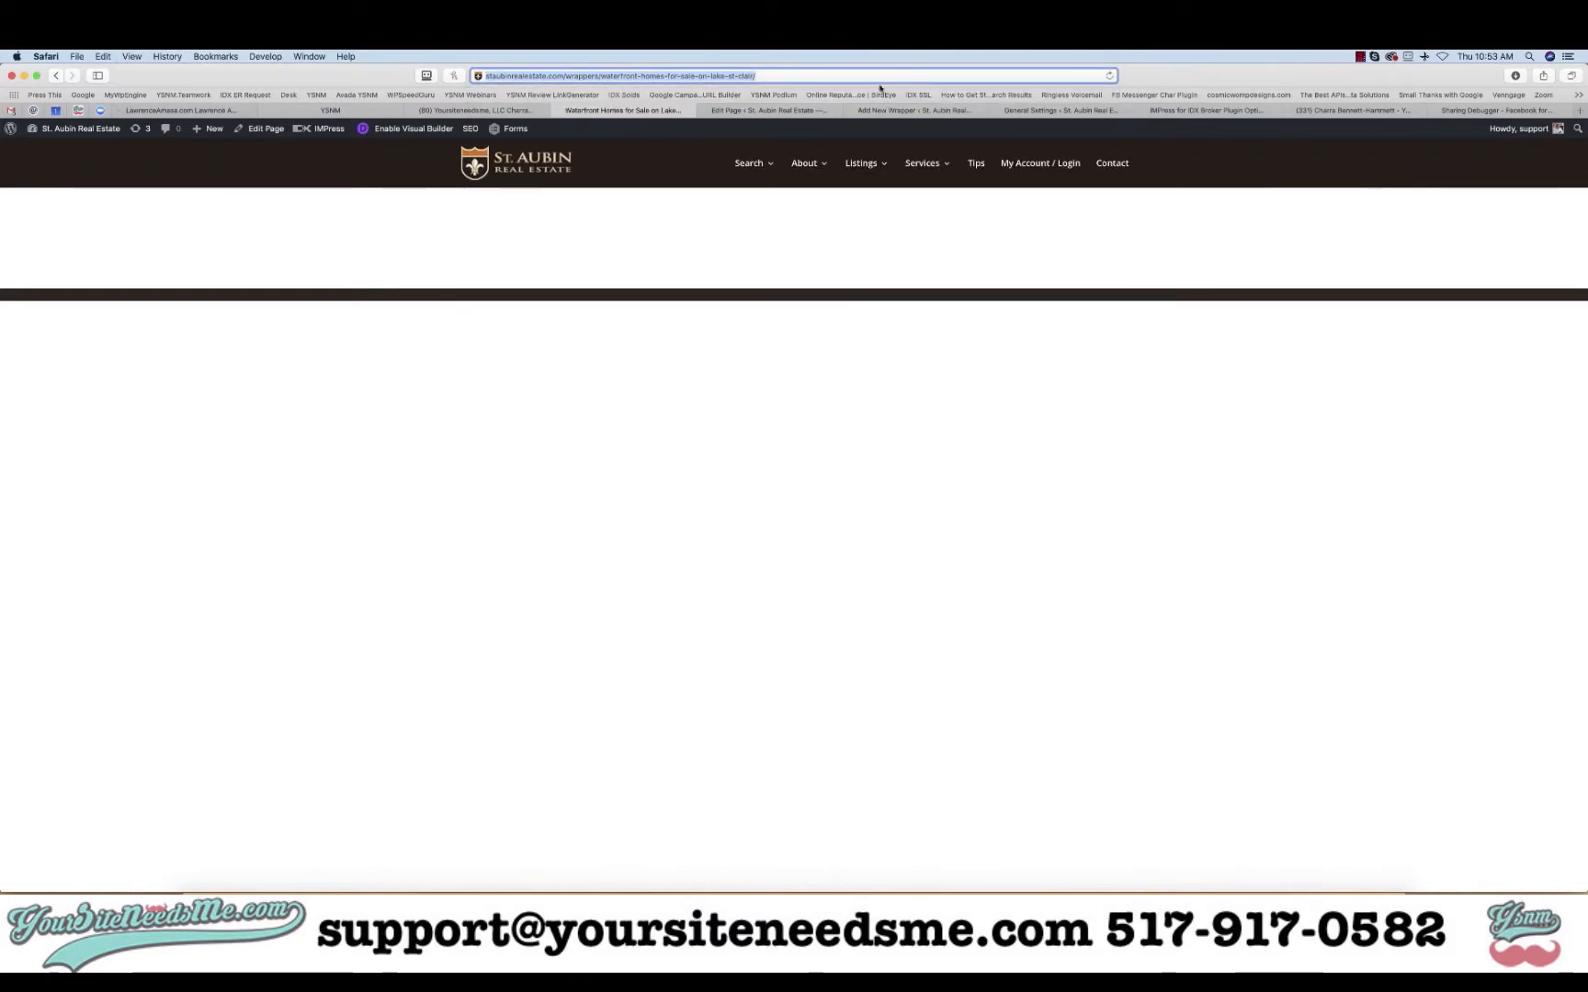
- Check which IDX pages the draft IMPress wrapper can be applied to, leaving it on None, and return to the published page
{"action": "left_click", "coordinate": [912, 112]}
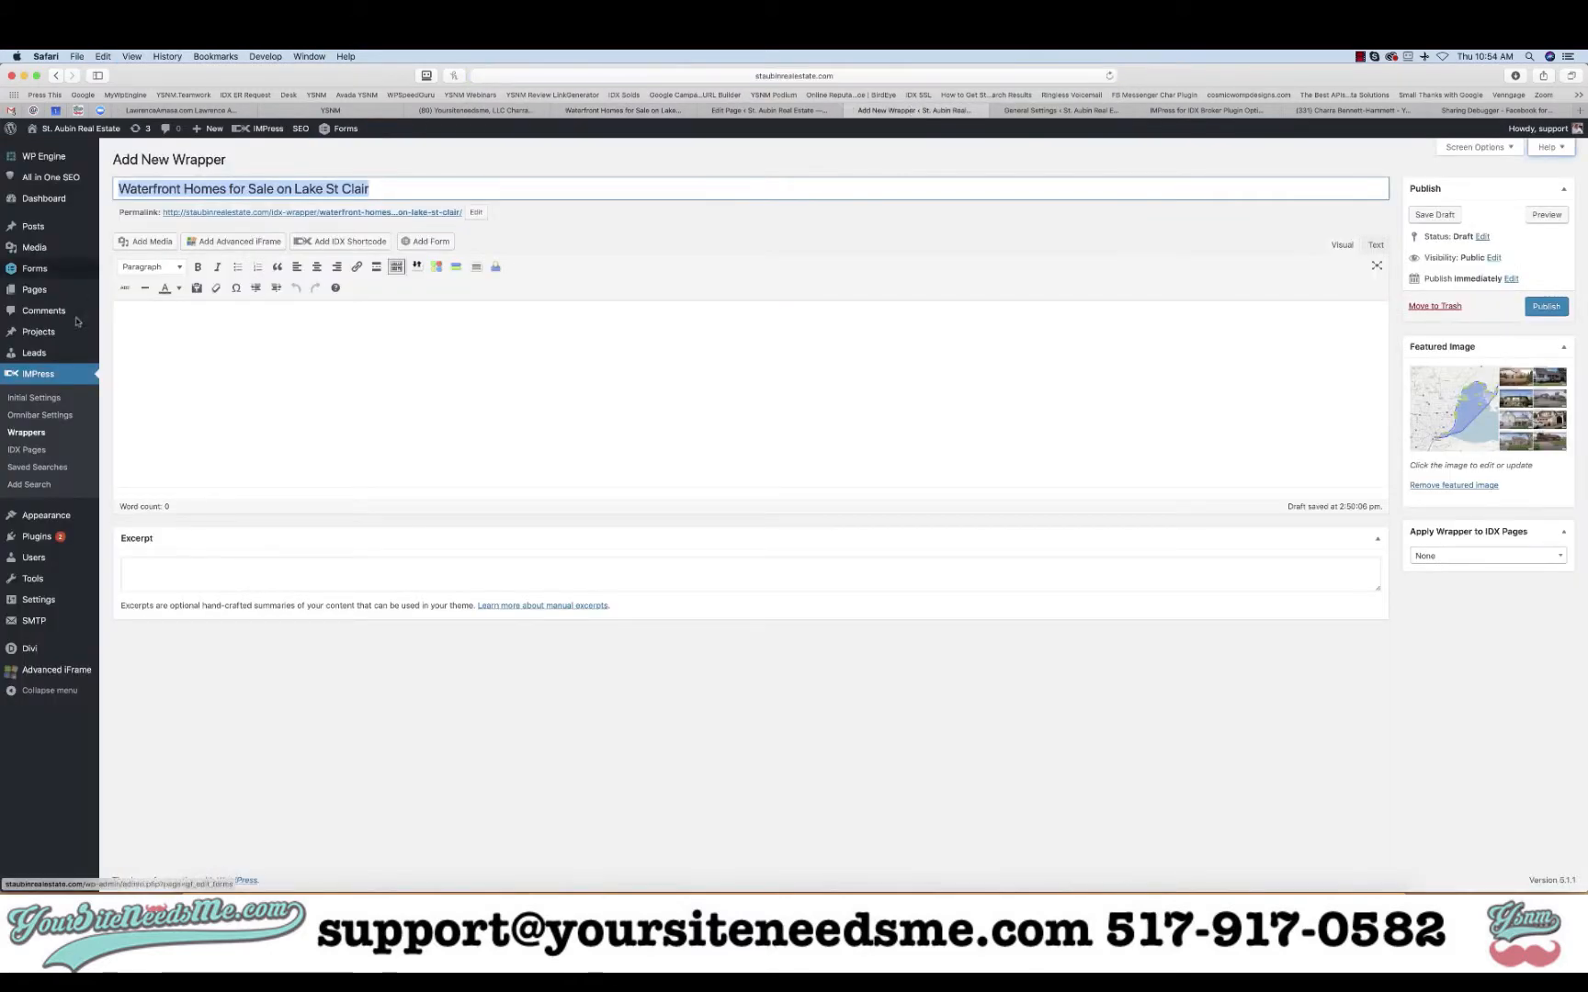
{"action": "left_click", "coordinate": [1481, 557]}
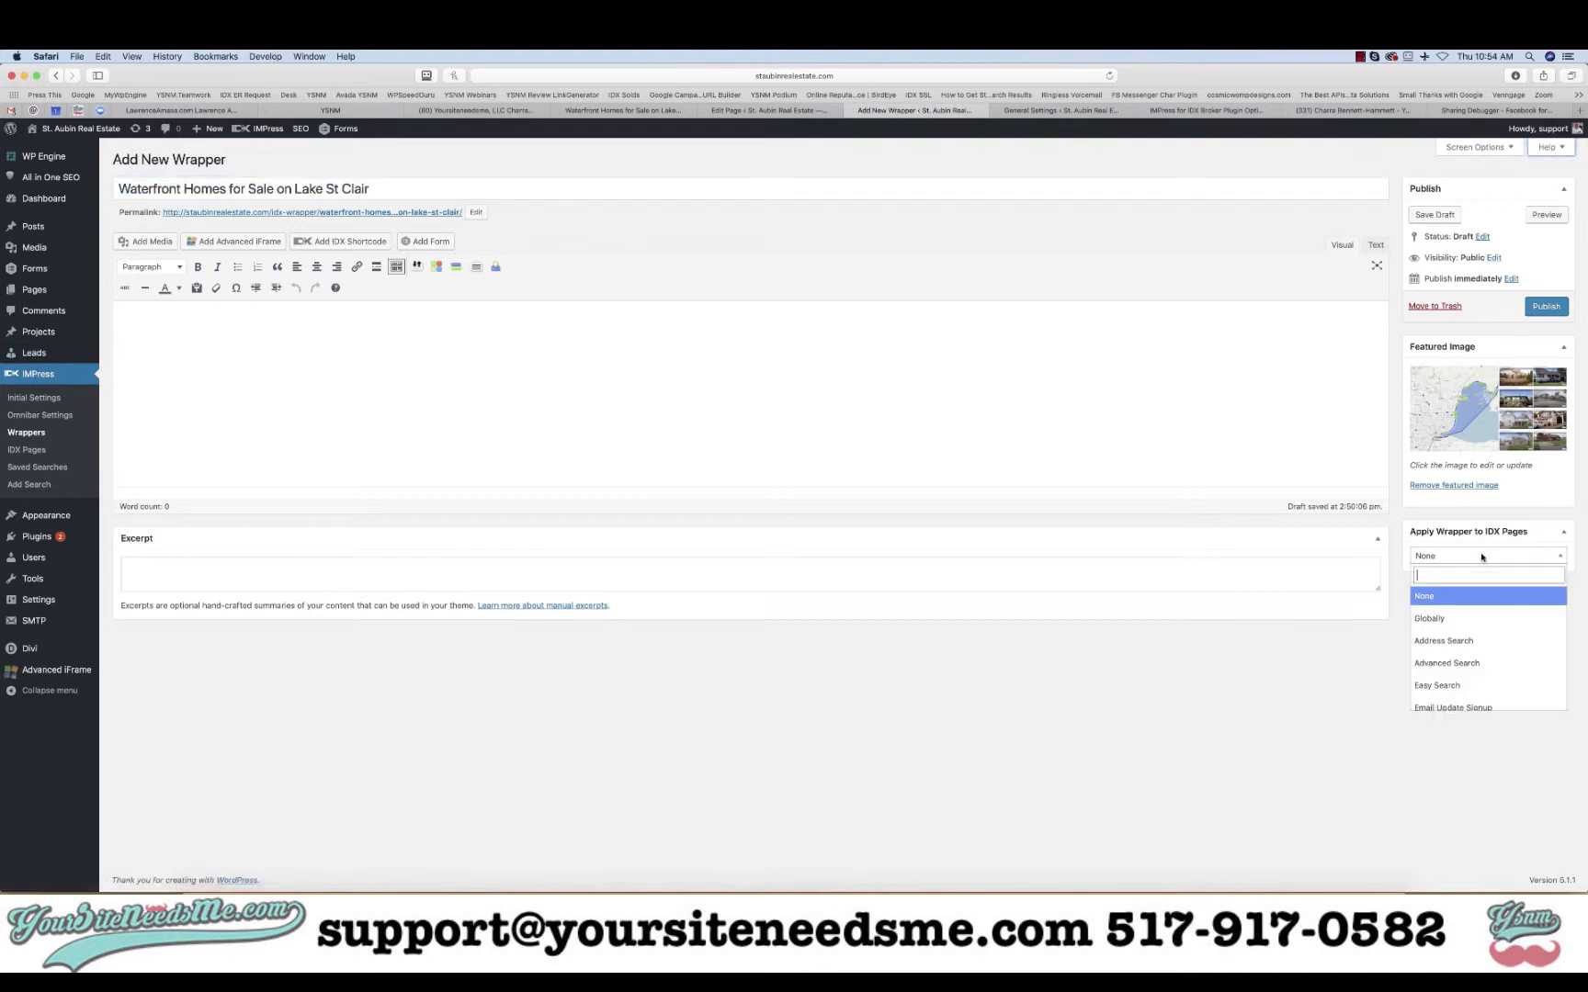
{"action": "left_click", "coordinate": [1223, 569]}
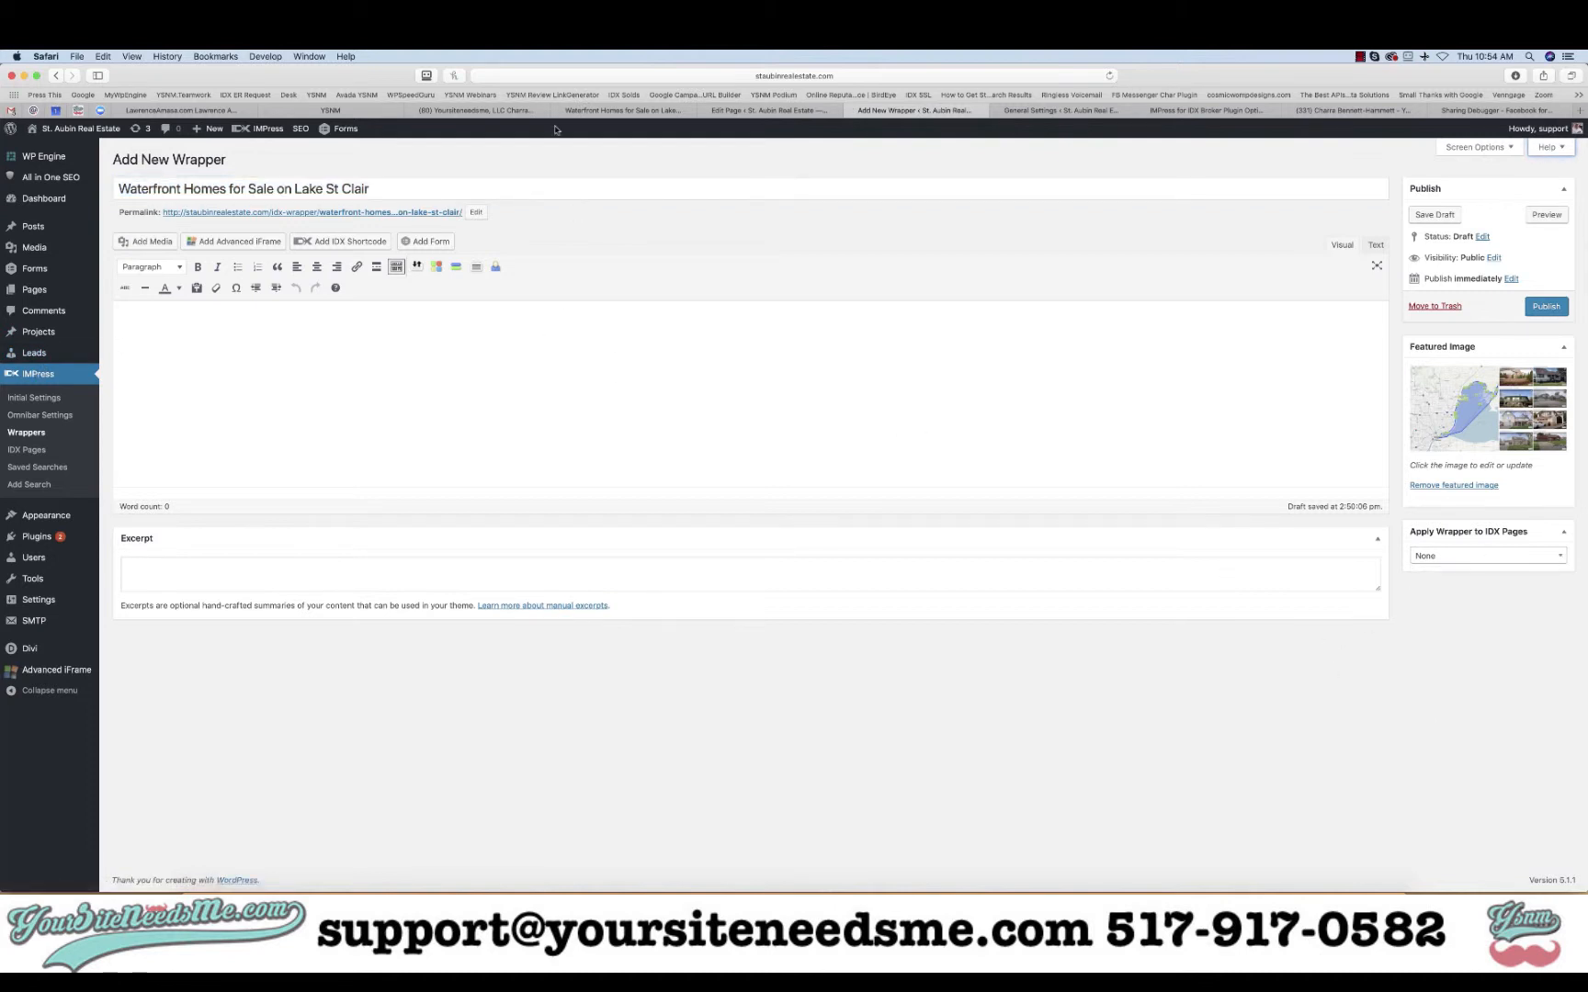
{"action": "left_click", "coordinate": [581, 112]}
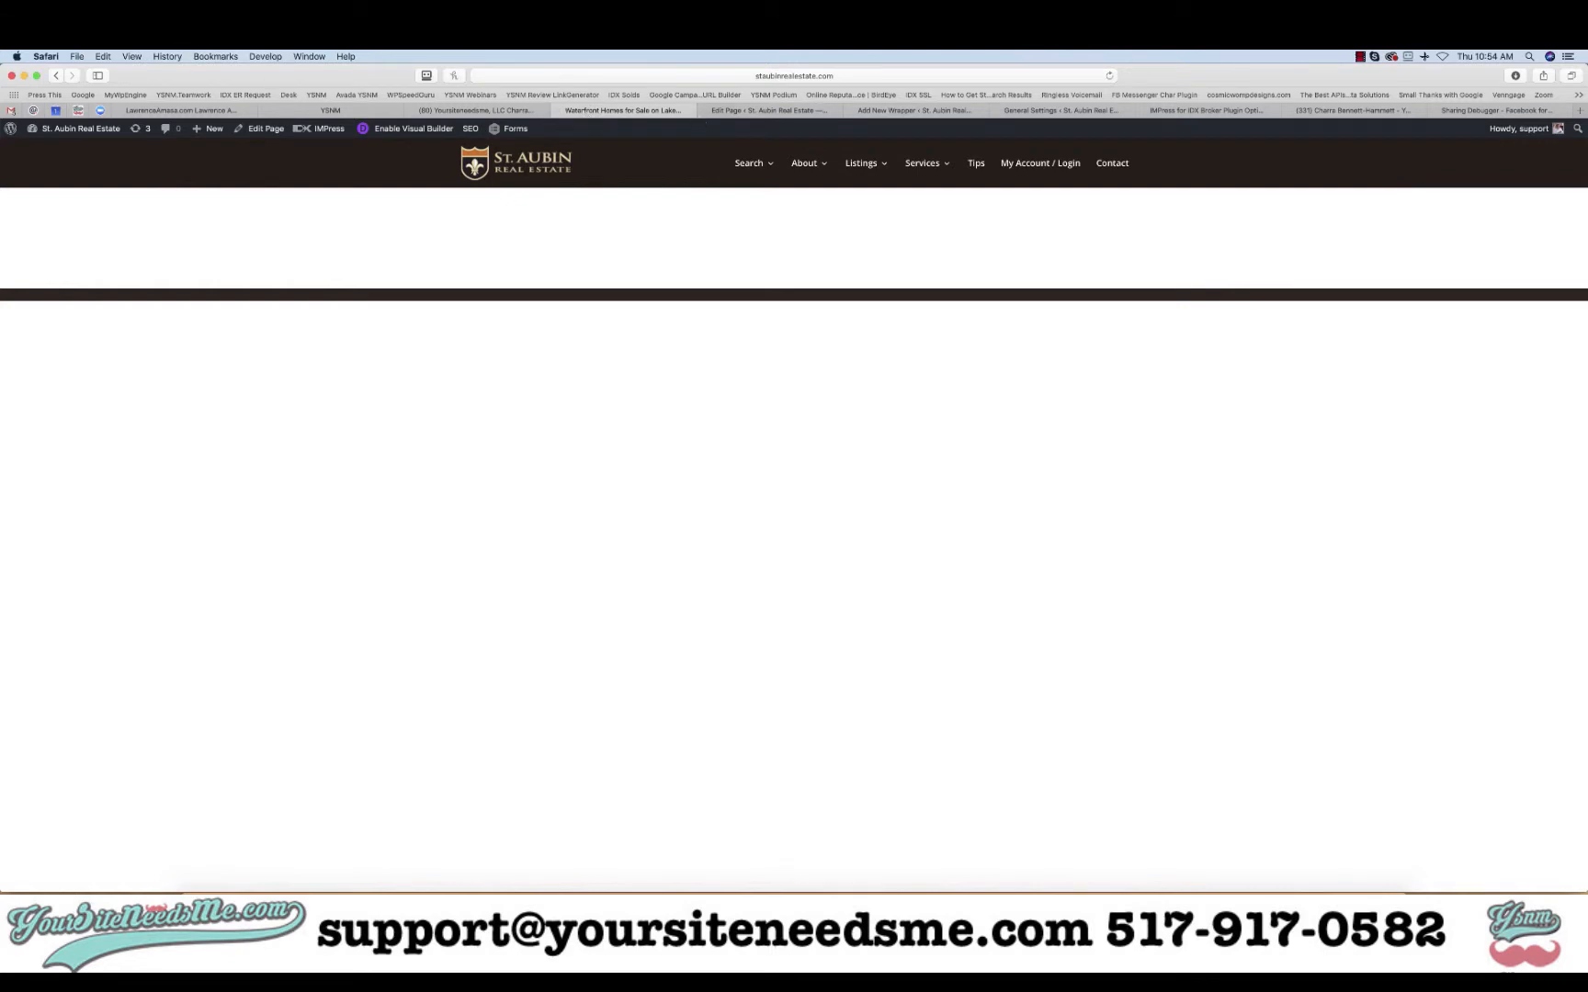
- Switch to IDX Broker in Chrome and select the waterfront-homes-for-sale-on-lake-st-clair-michigan saved link in Wrappers Management
{"action": "left_click_drag", "start_coordinate": [0, 73], "coordinate": [1120, 101]}
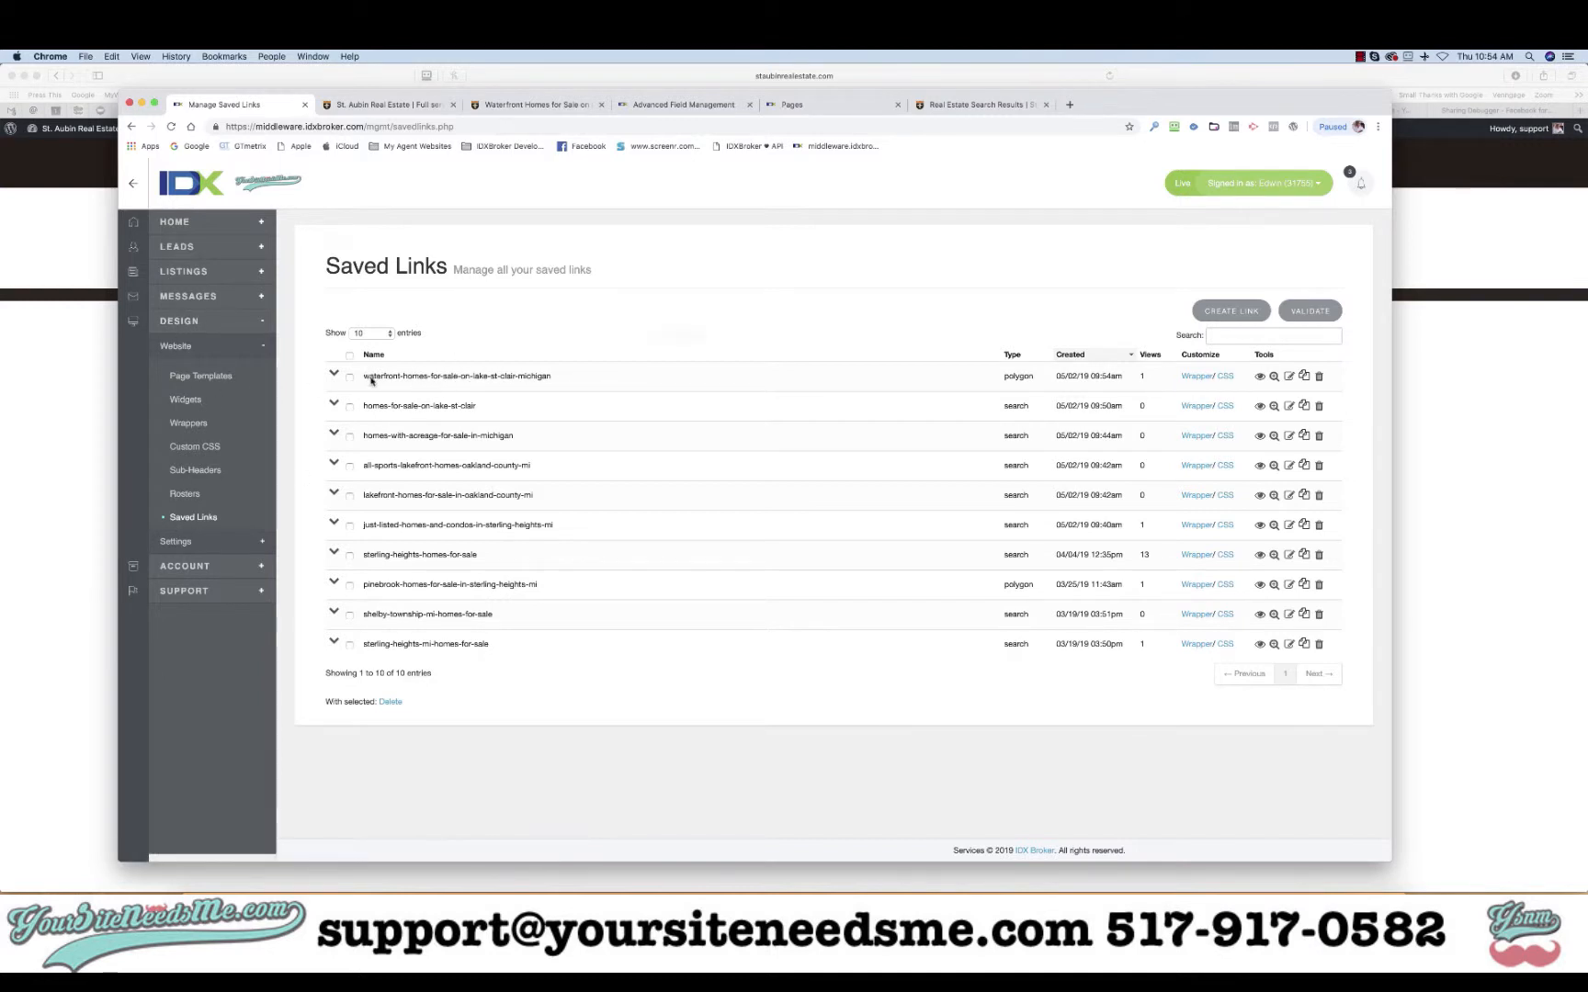
{"action": "left_click", "coordinate": [1196, 376]}
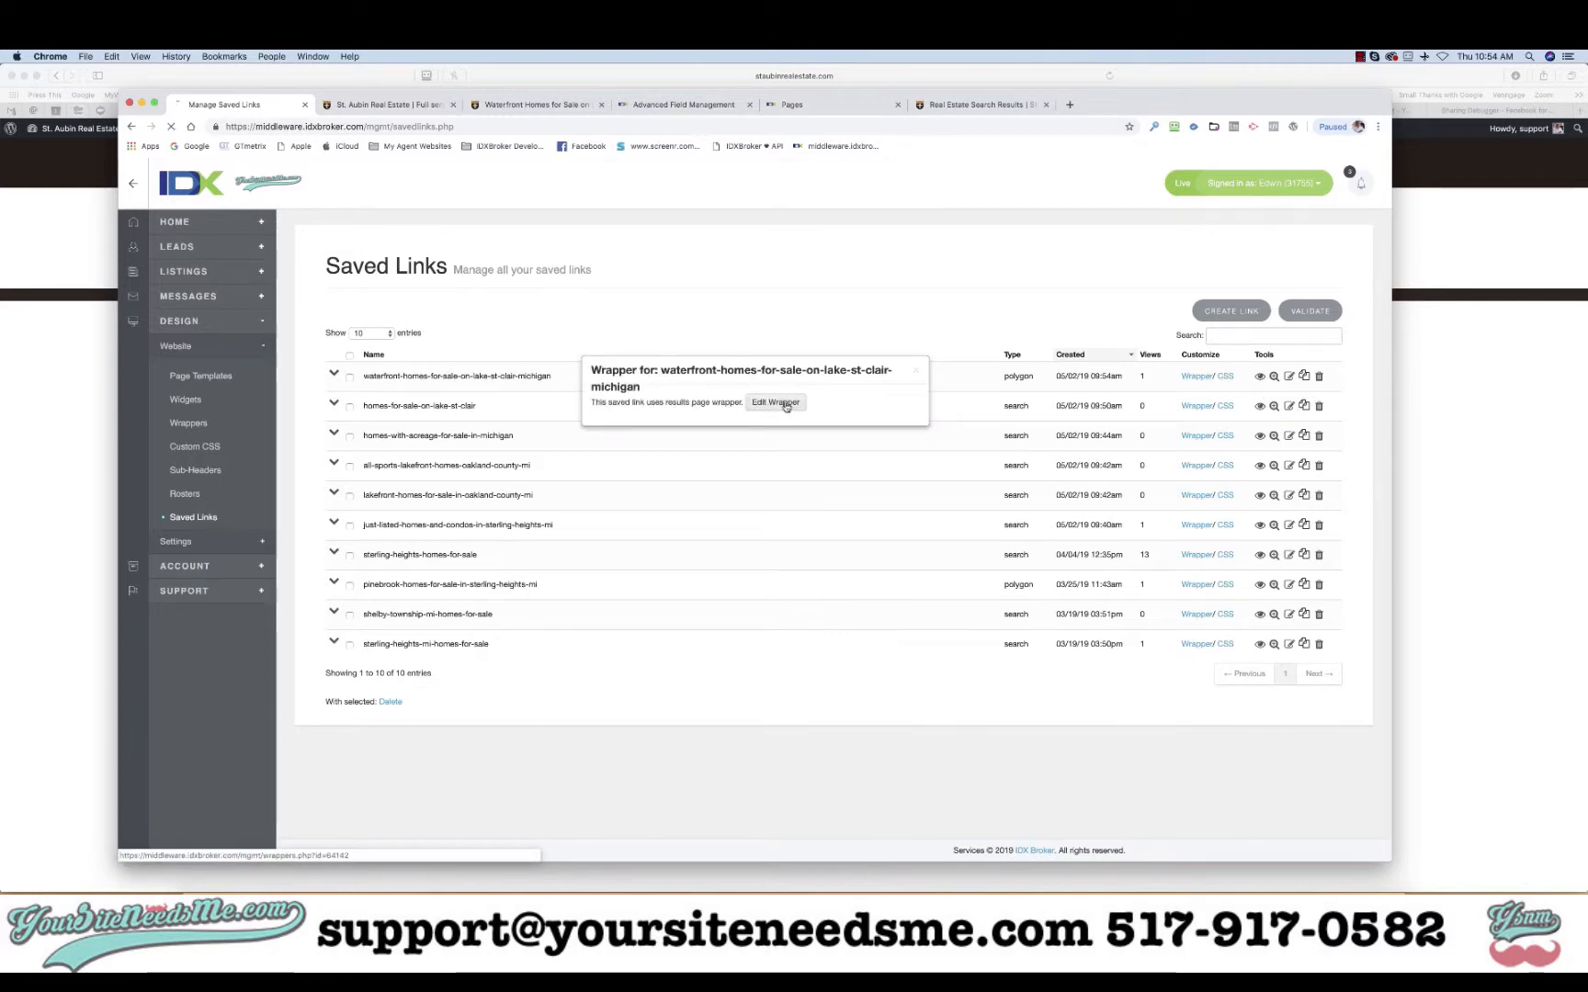
{"action": "left_click", "coordinate": [786, 405]}
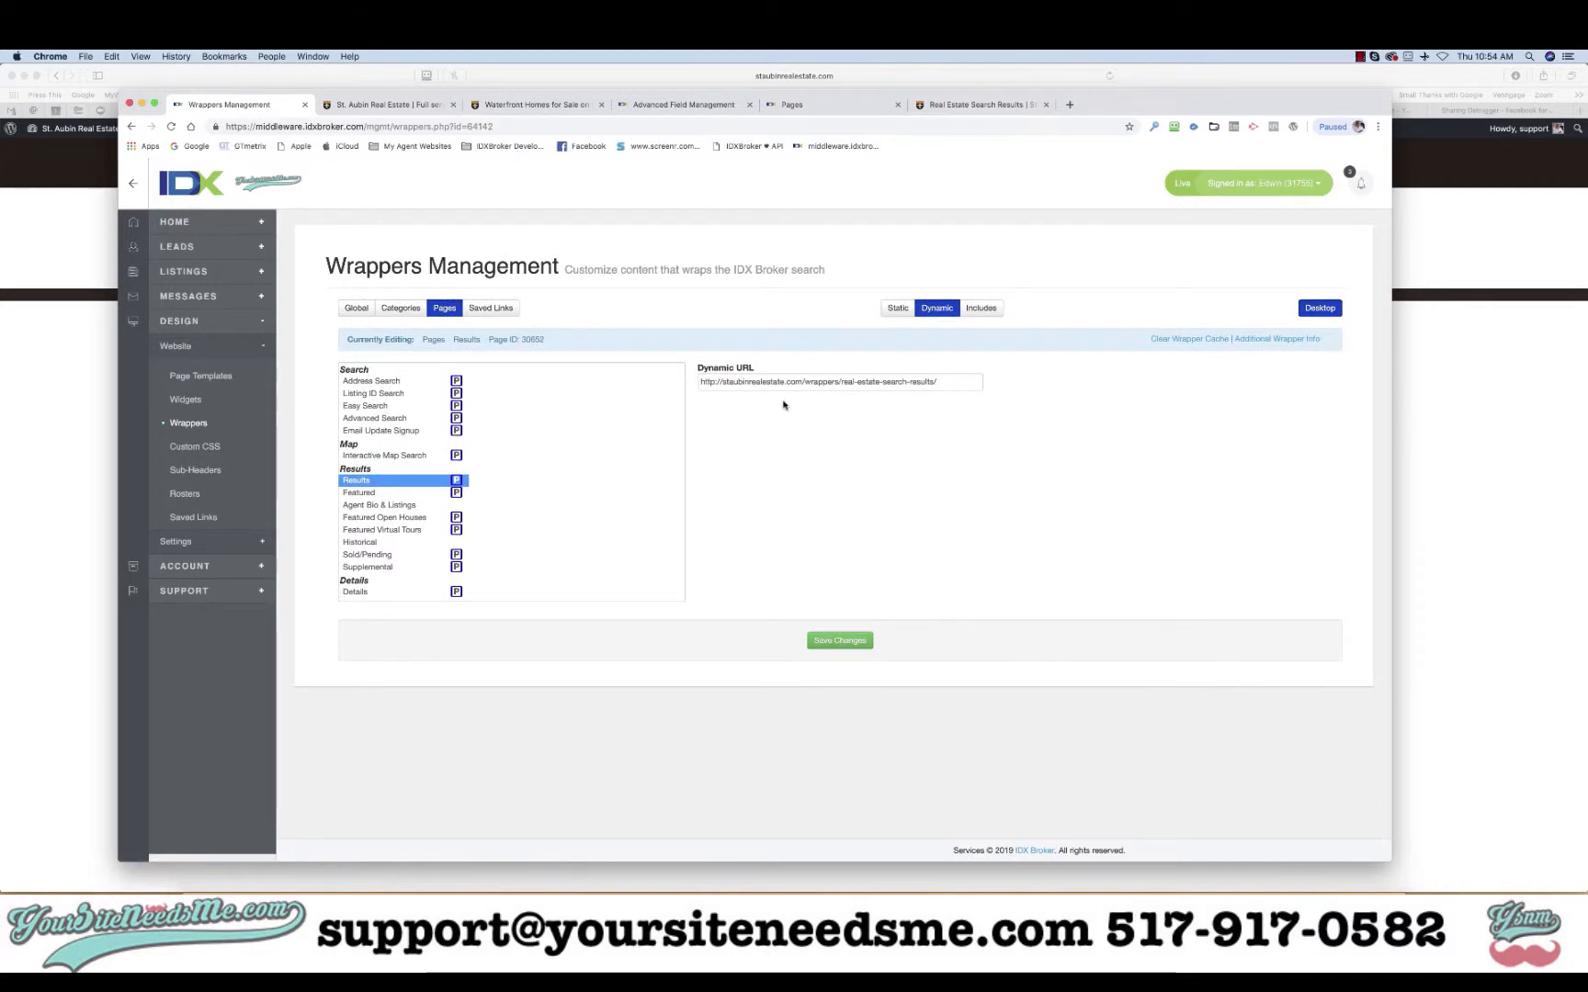
{"action": "left_click", "coordinate": [491, 310]}
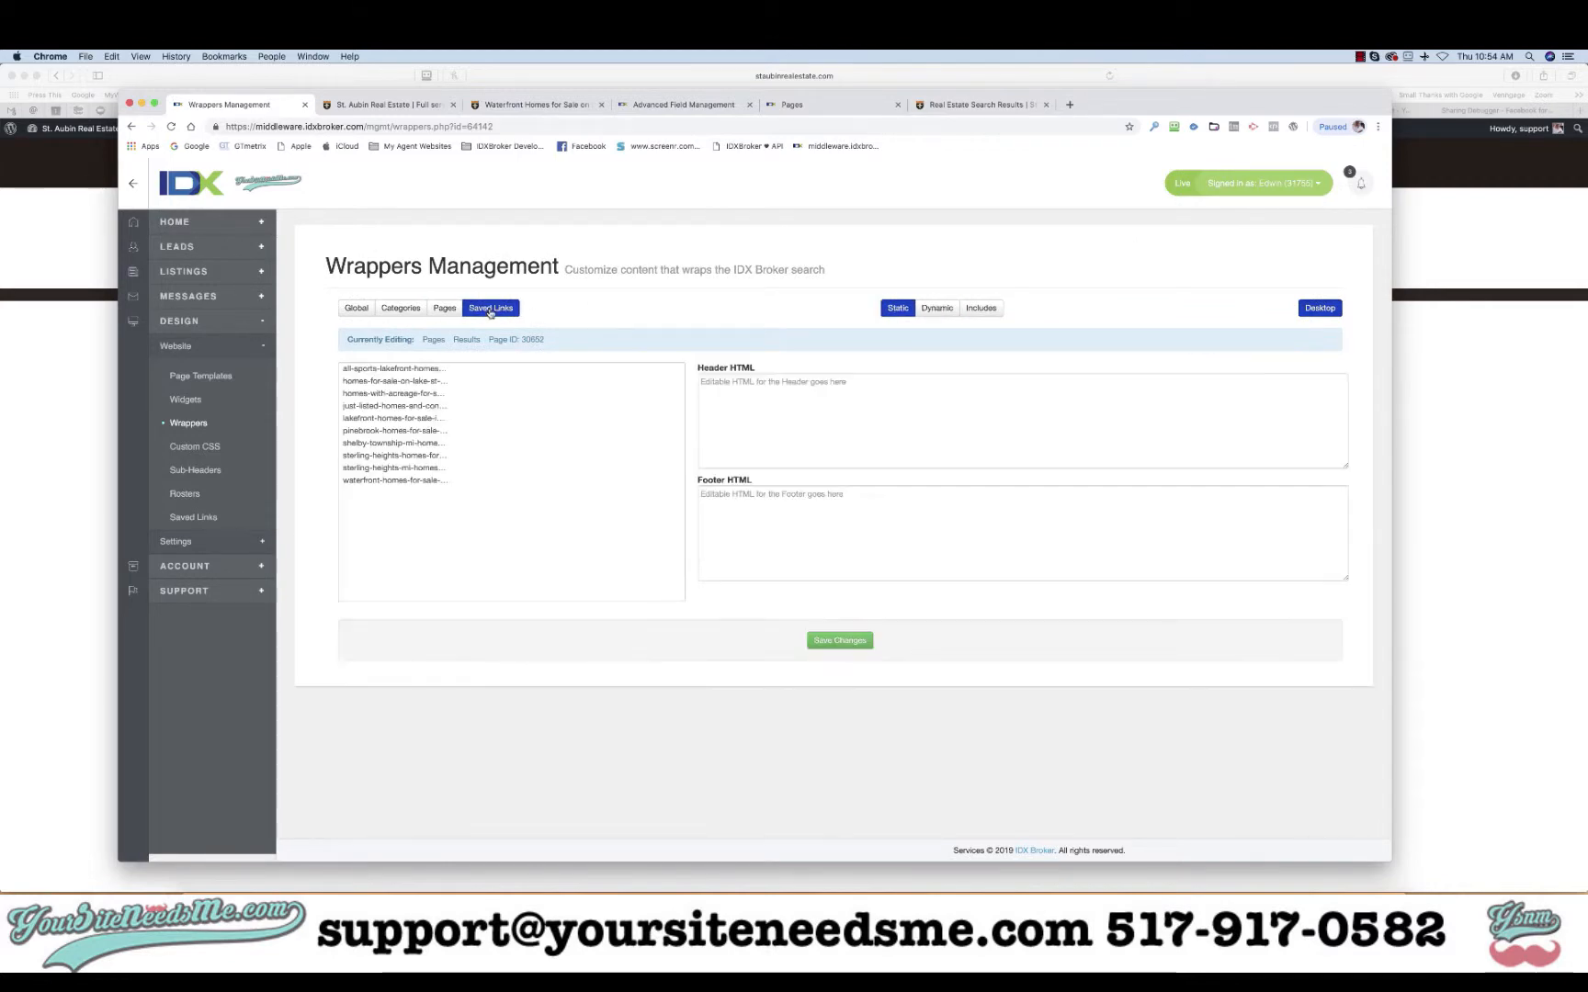
{"action": "left_click", "coordinate": [371, 481]}
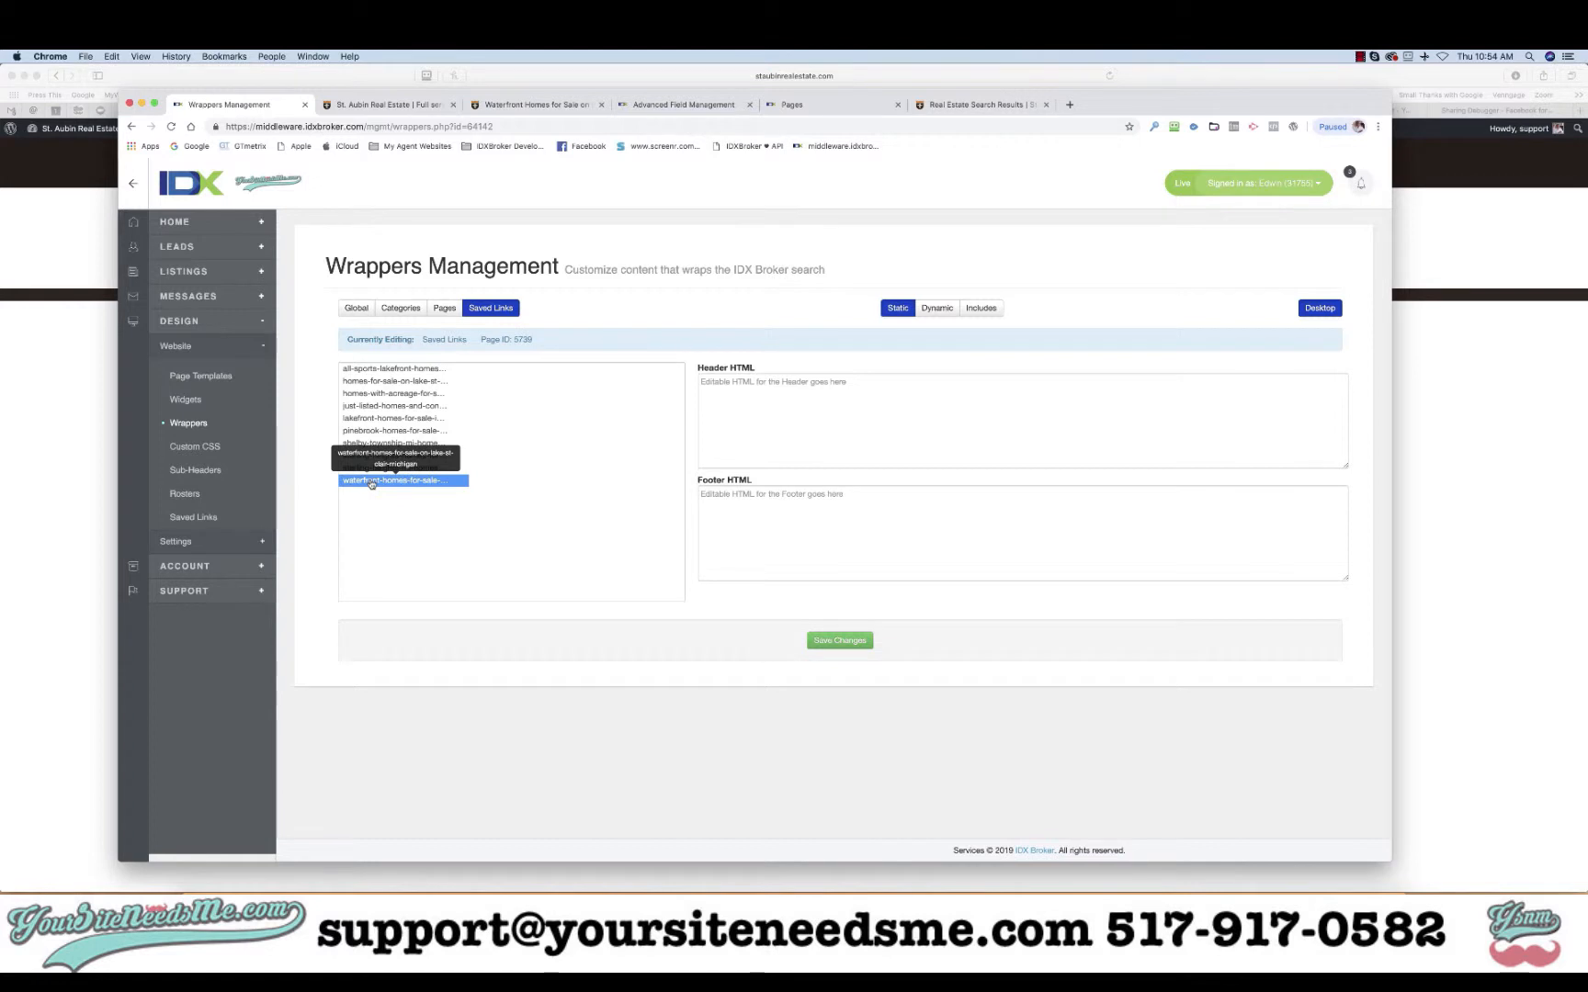
- Set the saved link's dynamic wrapper URL to the copied Lake St Clair page address, save the changes and clear the wrapper cache
{"action": "left_click", "coordinate": [936, 310]}
{"action": "left_click", "coordinate": [772, 384]}
{"action": "key", "text": "super+v"}
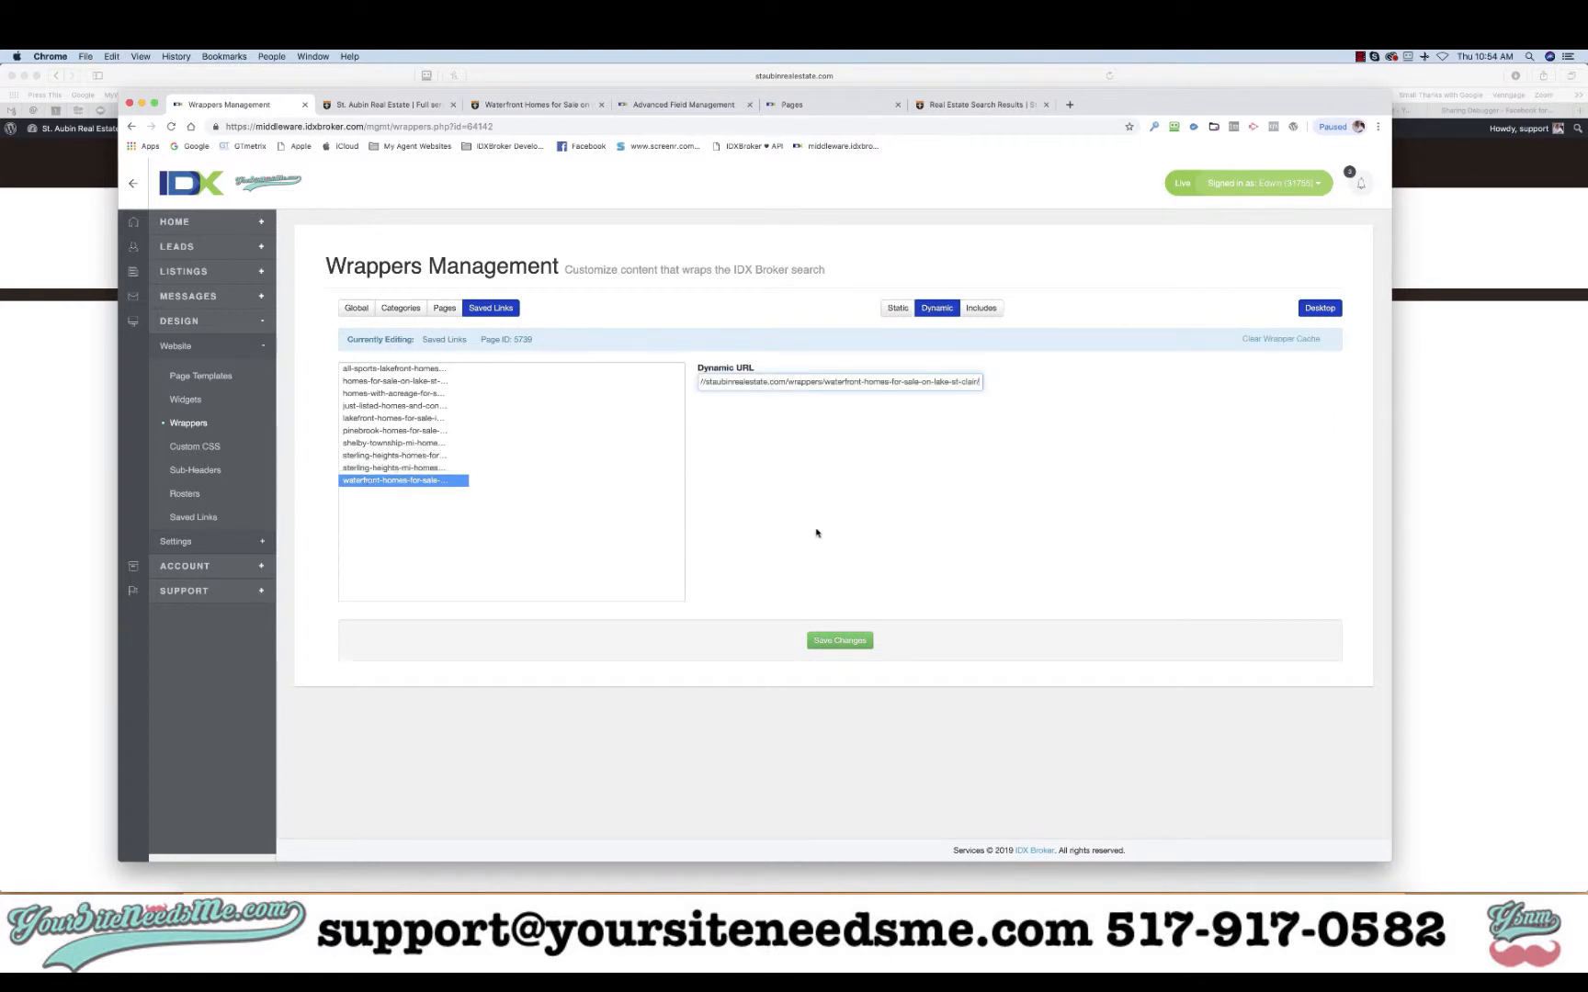
{"action": "left_click", "coordinate": [836, 642]}
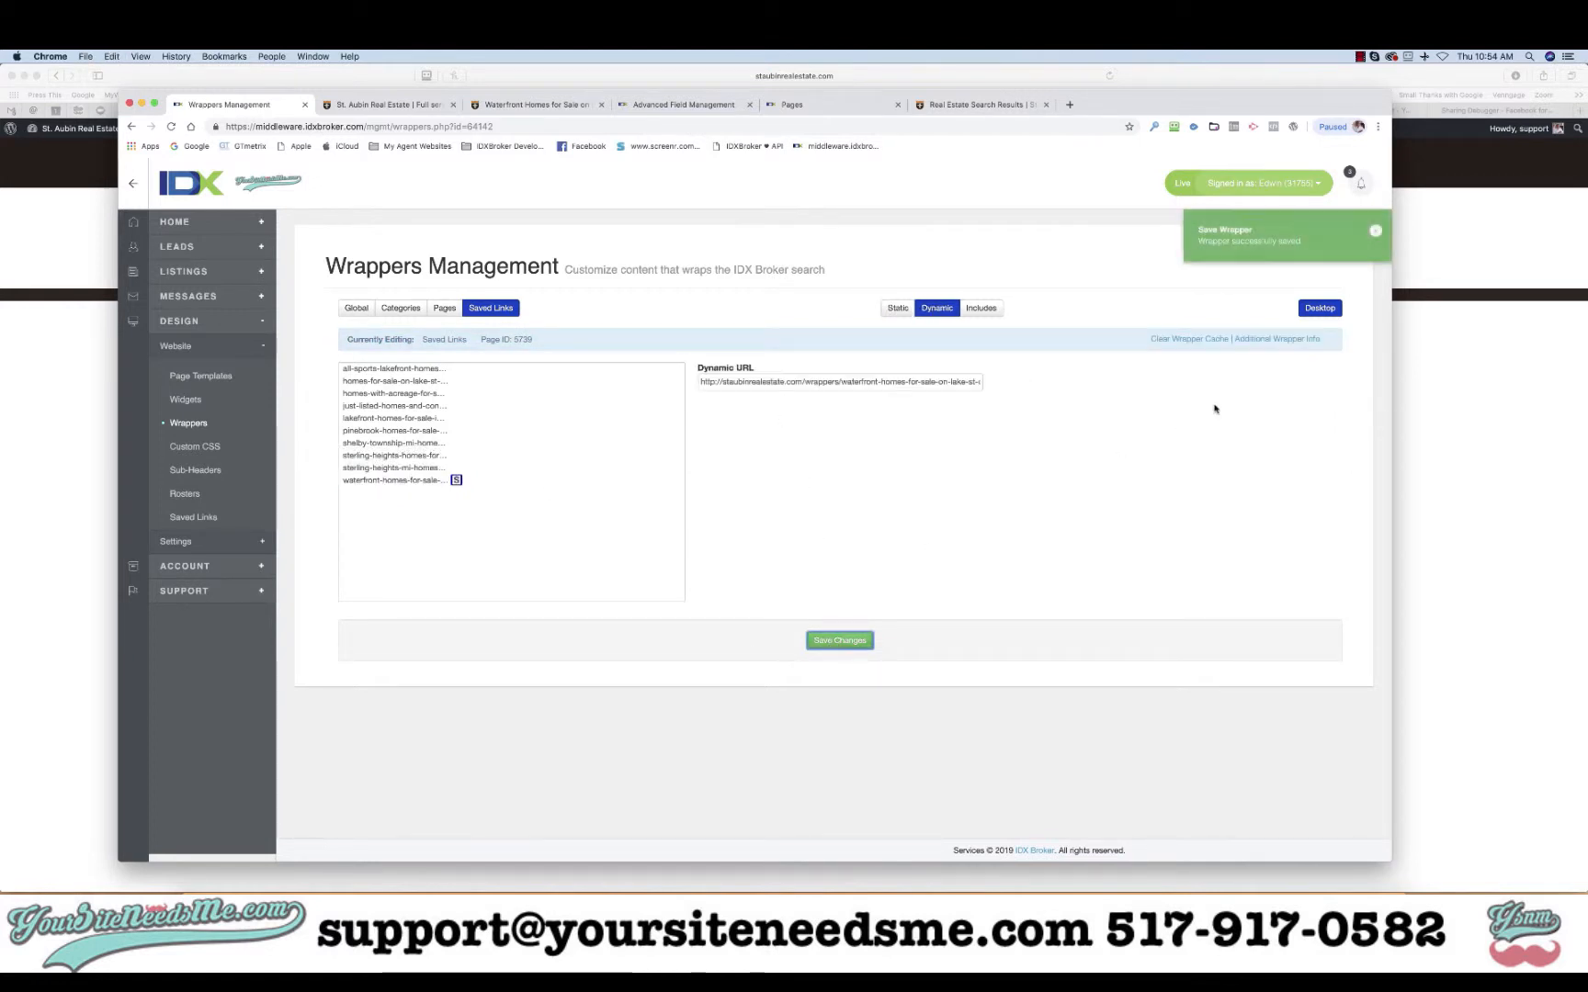
{"action": "left_click", "coordinate": [1187, 339]}
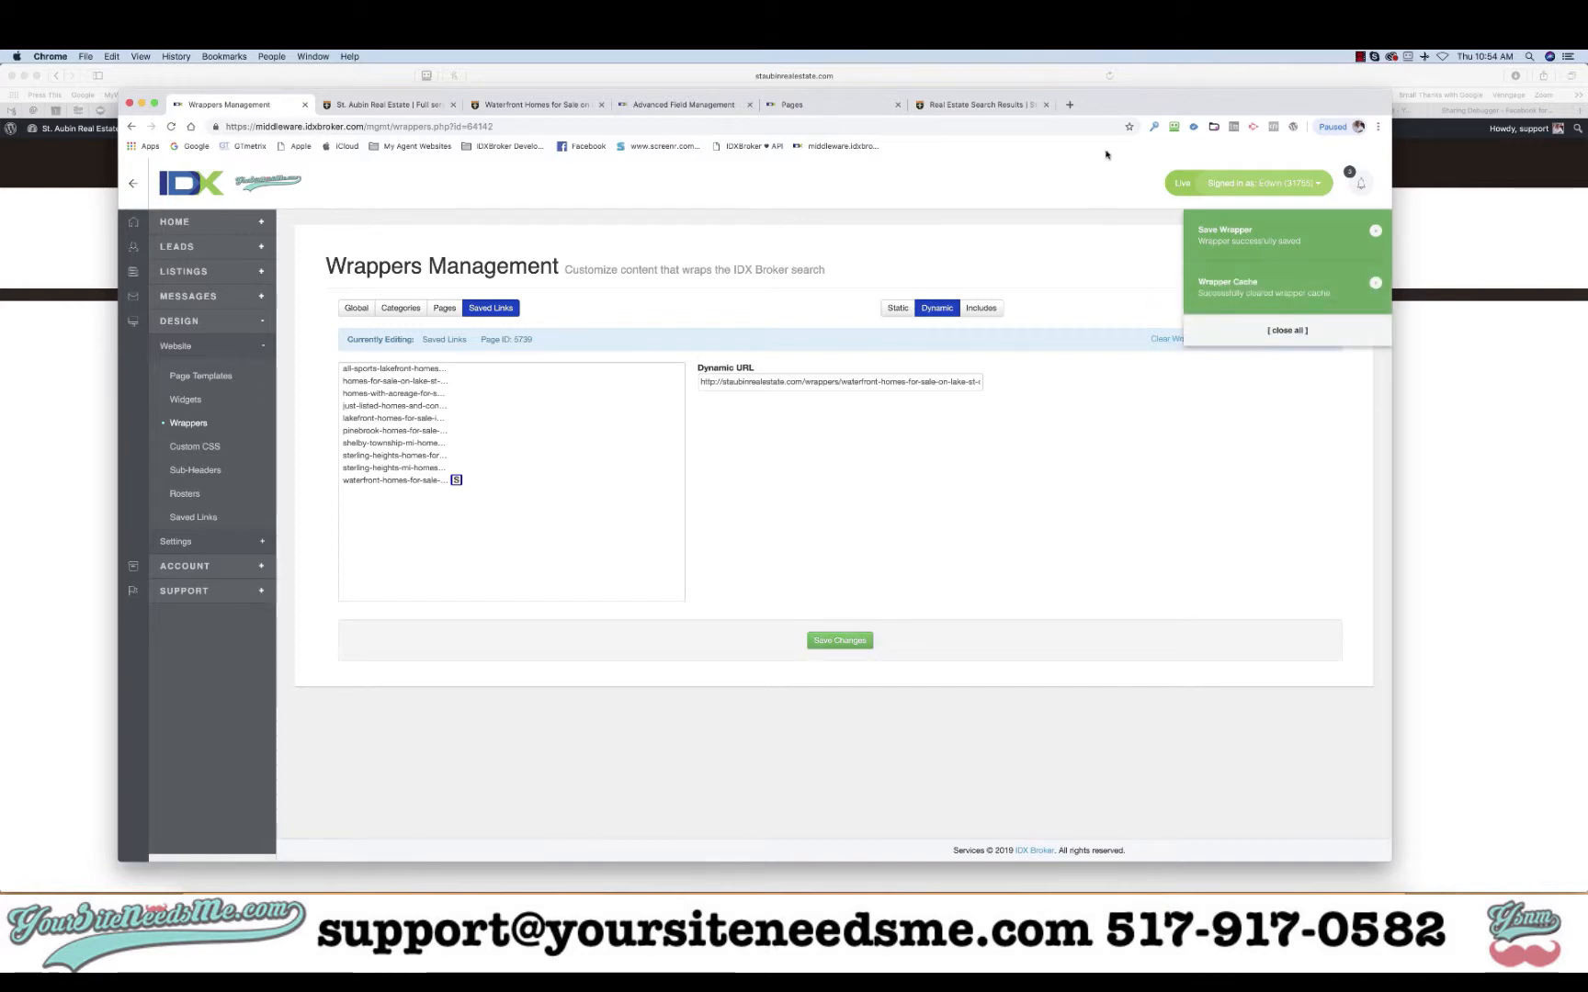
- Copy the web address of the Lake St Clair waterfront search results page and put the Chrome window away
{"action": "left_click_drag", "start_coordinate": [1140, 103], "coordinate": [0, 87]}
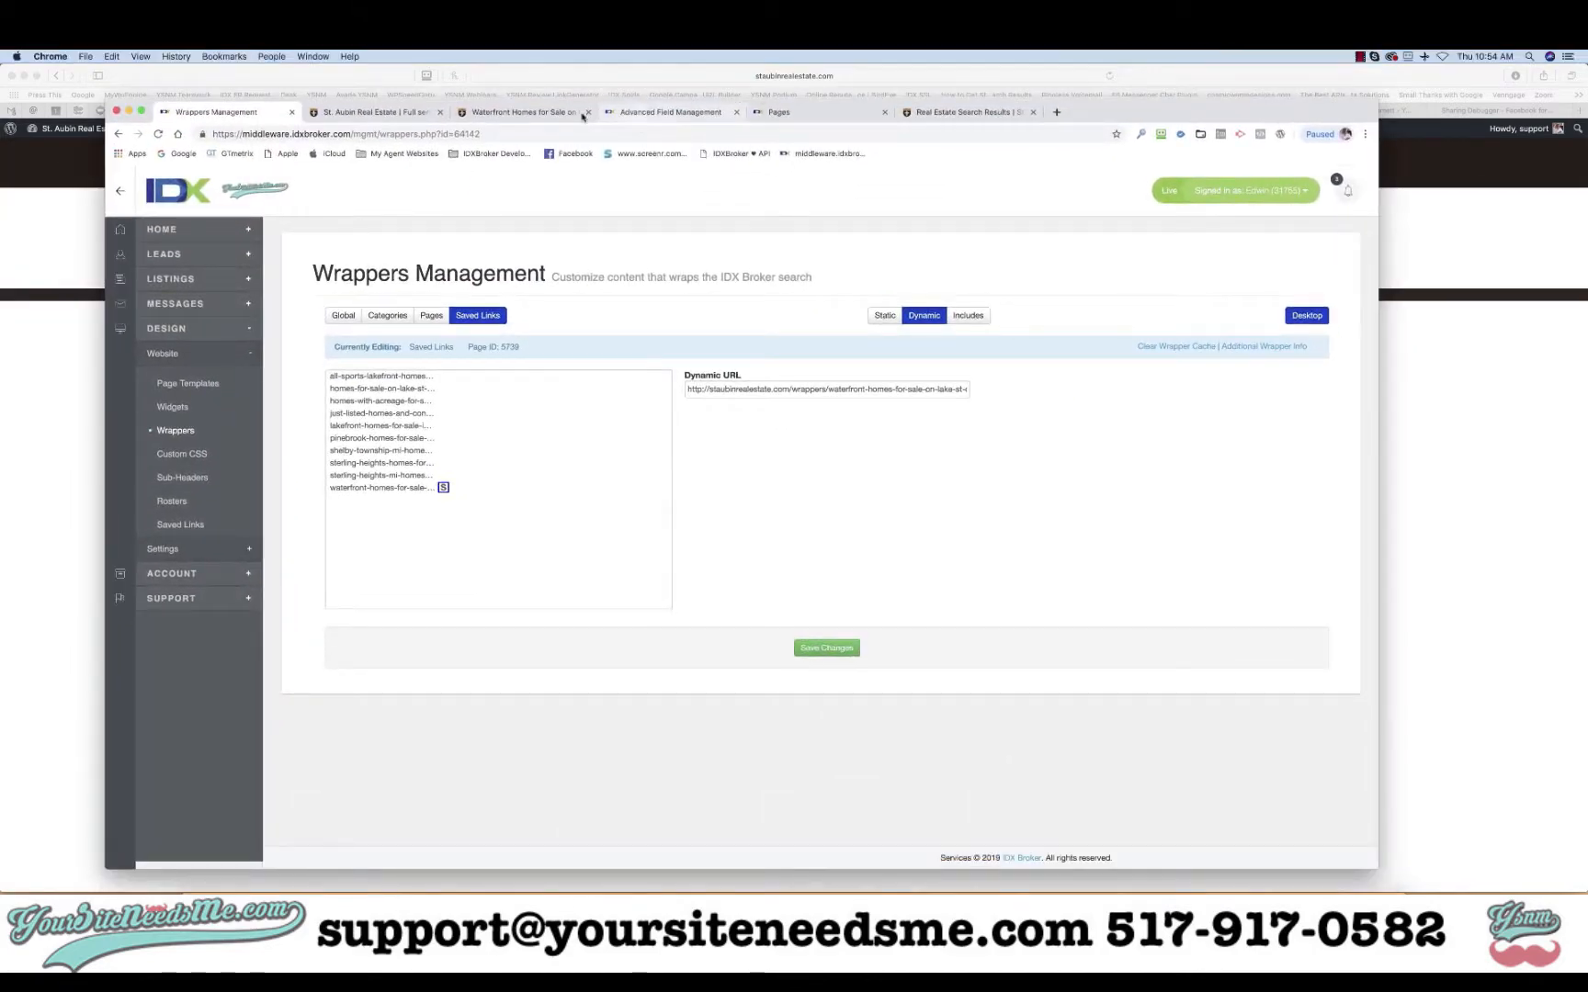
{"action": "left_click", "coordinate": [533, 112]}
{"action": "right_click", "coordinate": [491, 134]}
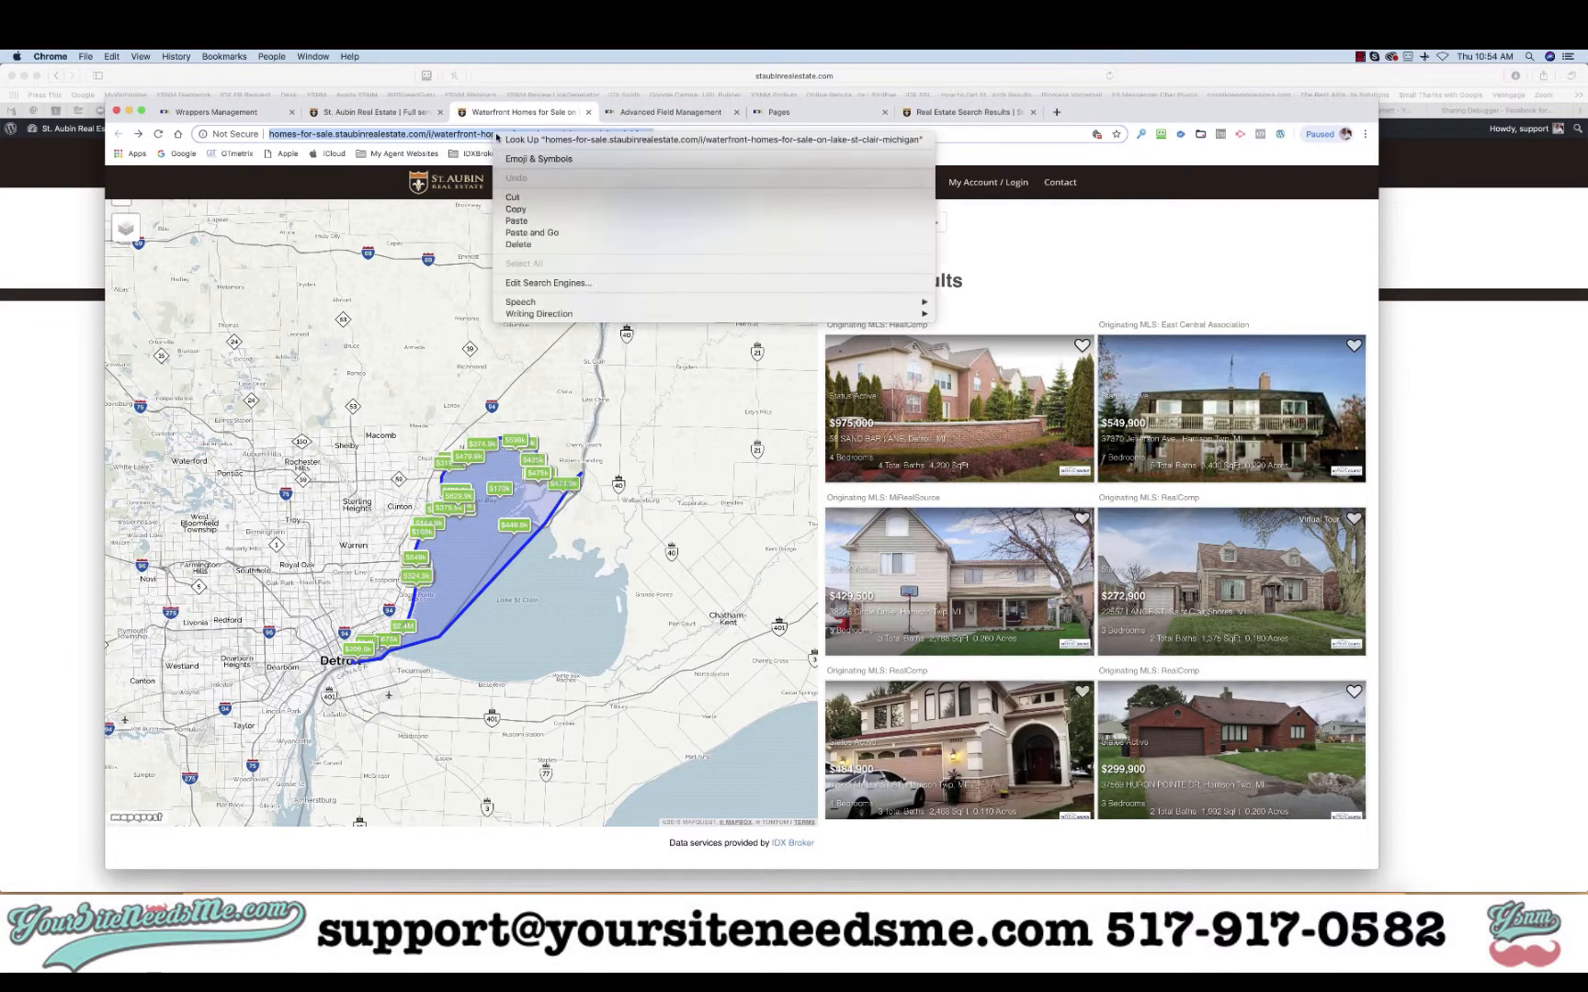
{"action": "left_click", "coordinate": [533, 210]}
{"action": "double_click", "coordinate": [1190, 117]}
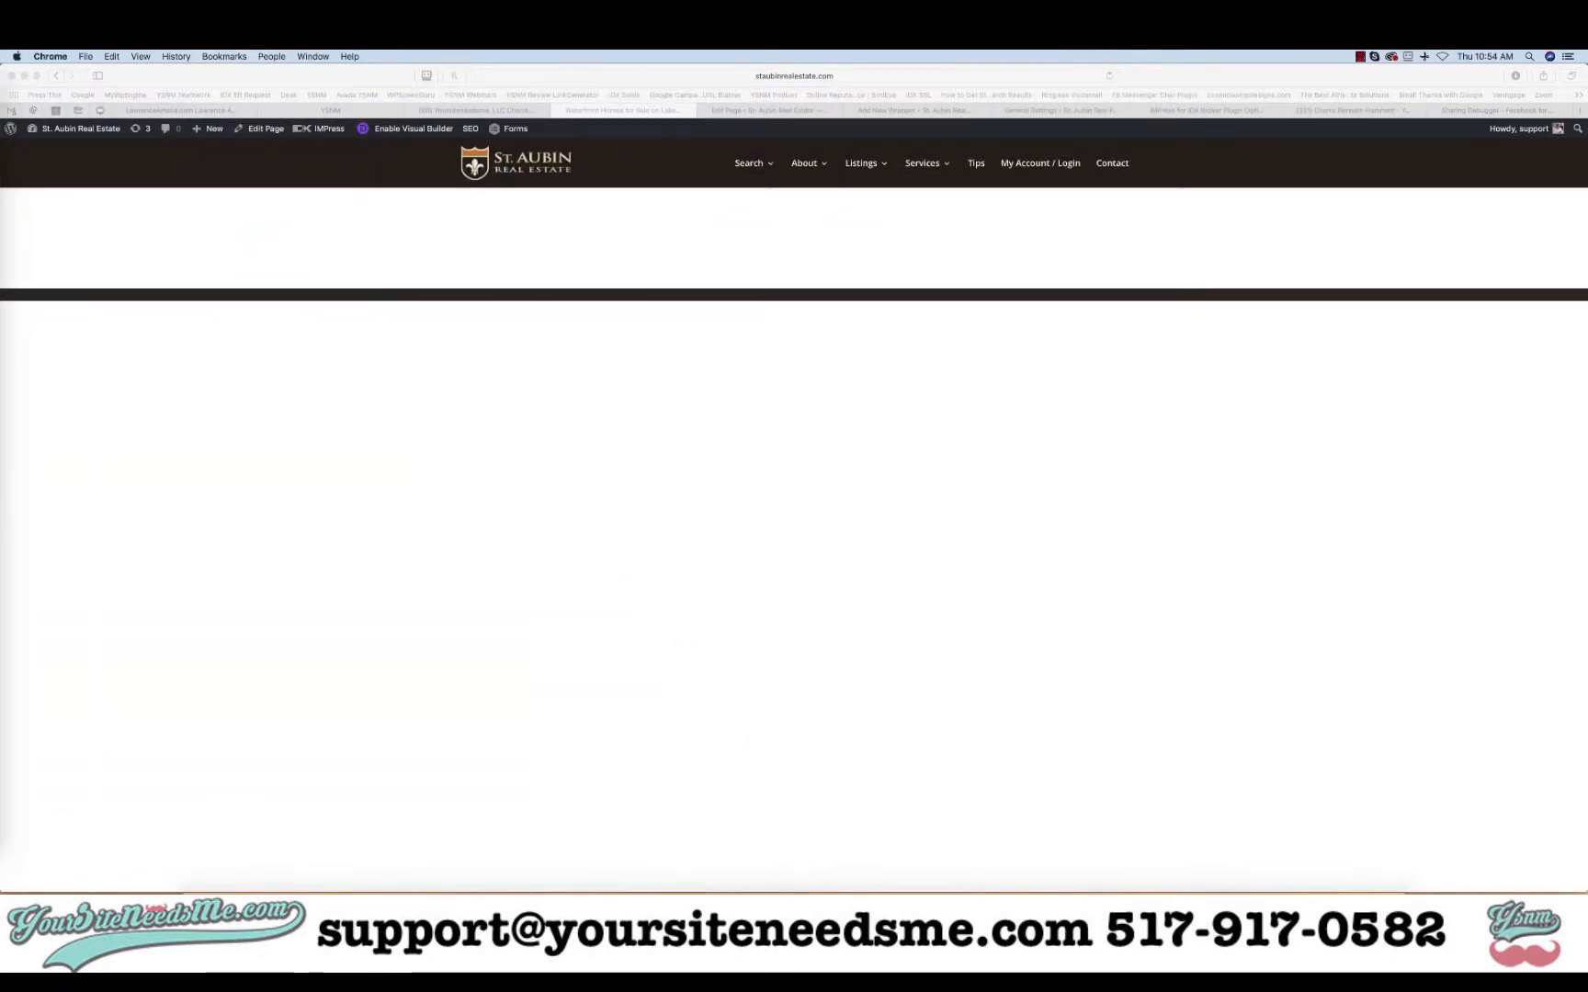
- Search Google for "facebook debugger" in Safari and open Facebook's Sharing Debugger from the results
{"action": "left_click", "coordinate": [1461, 111]}
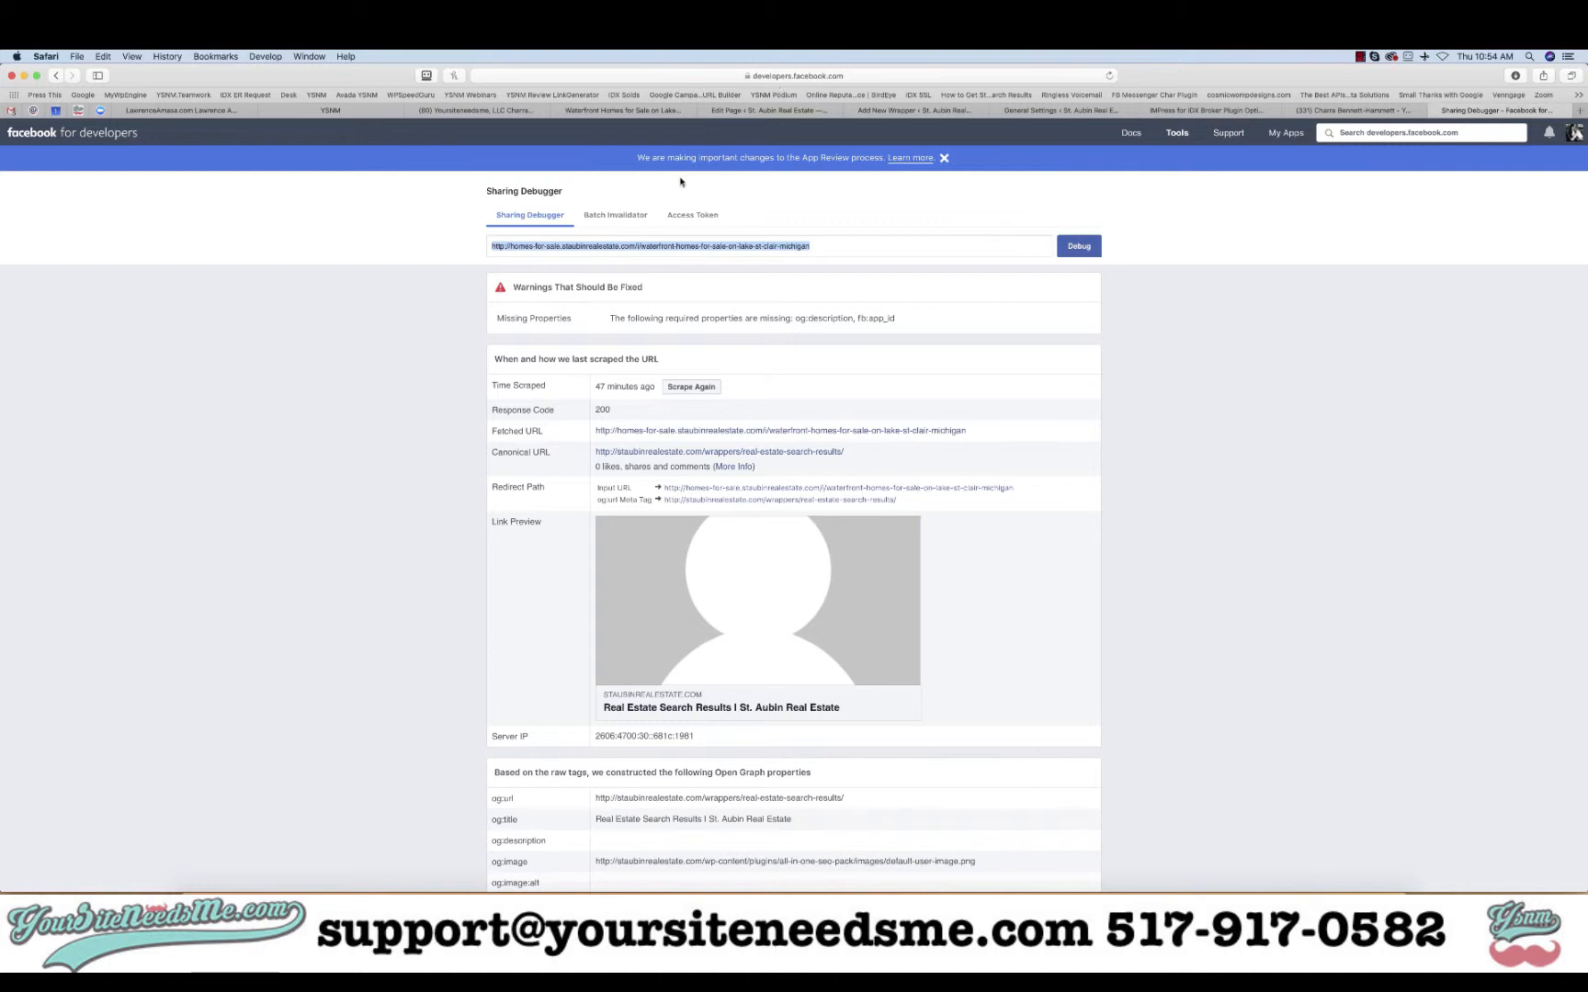
{"action": "left_click", "coordinate": [81, 95]}
{"action": "type", "text": "f"}
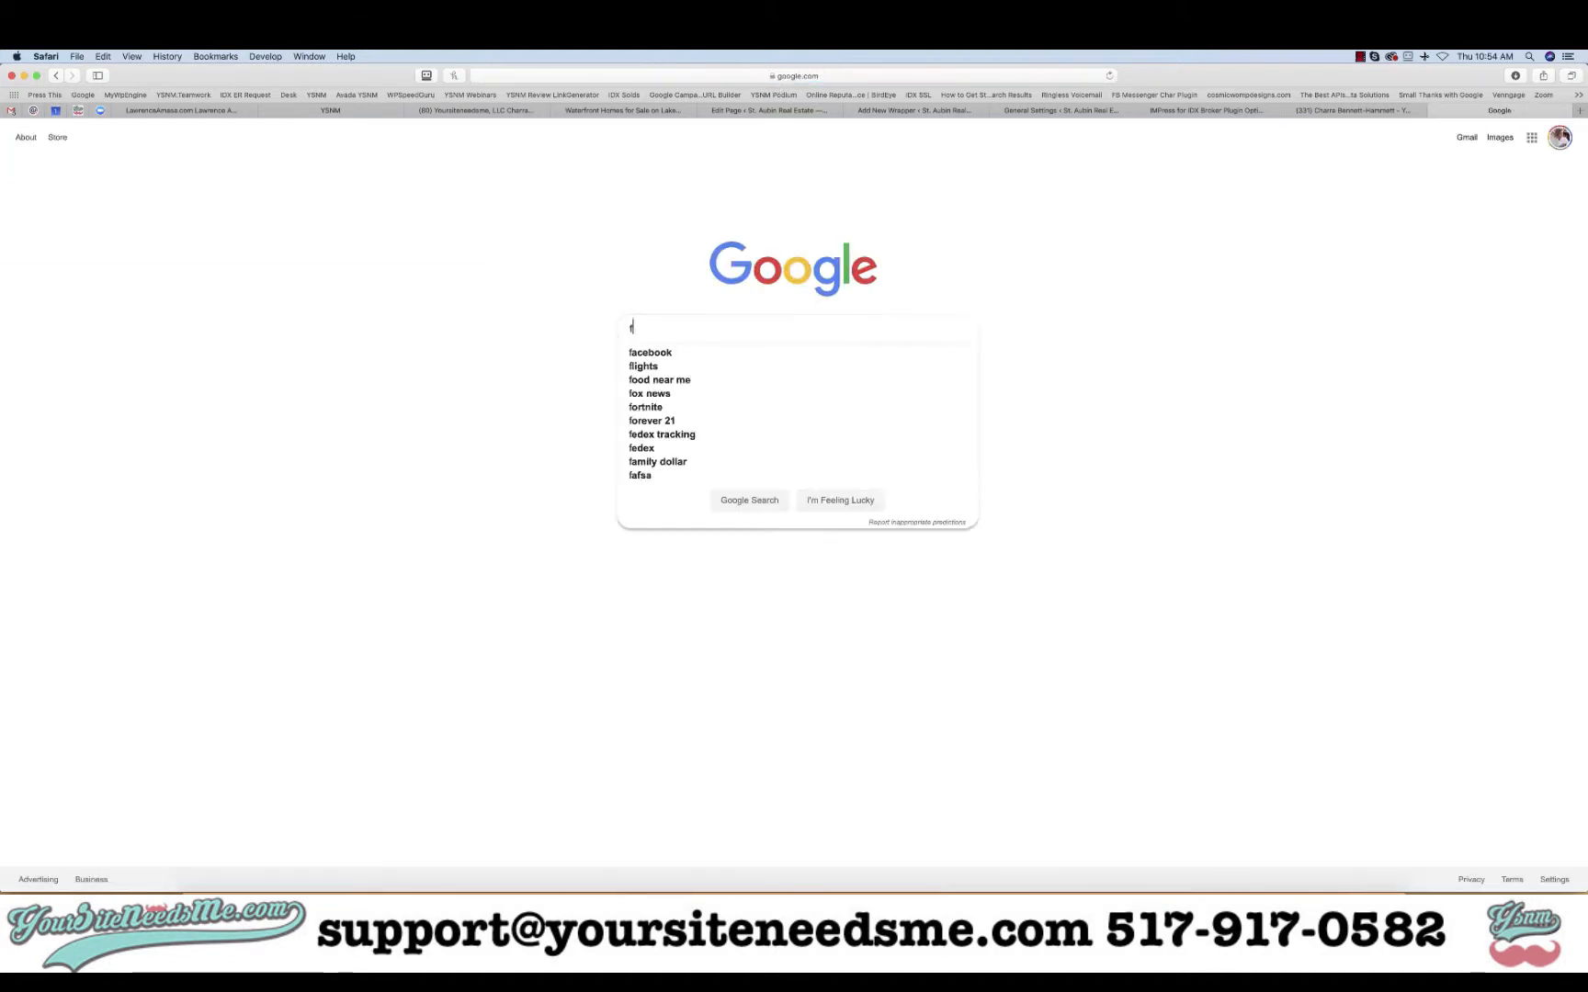
{"action": "type", "text": "acebook debigger"}
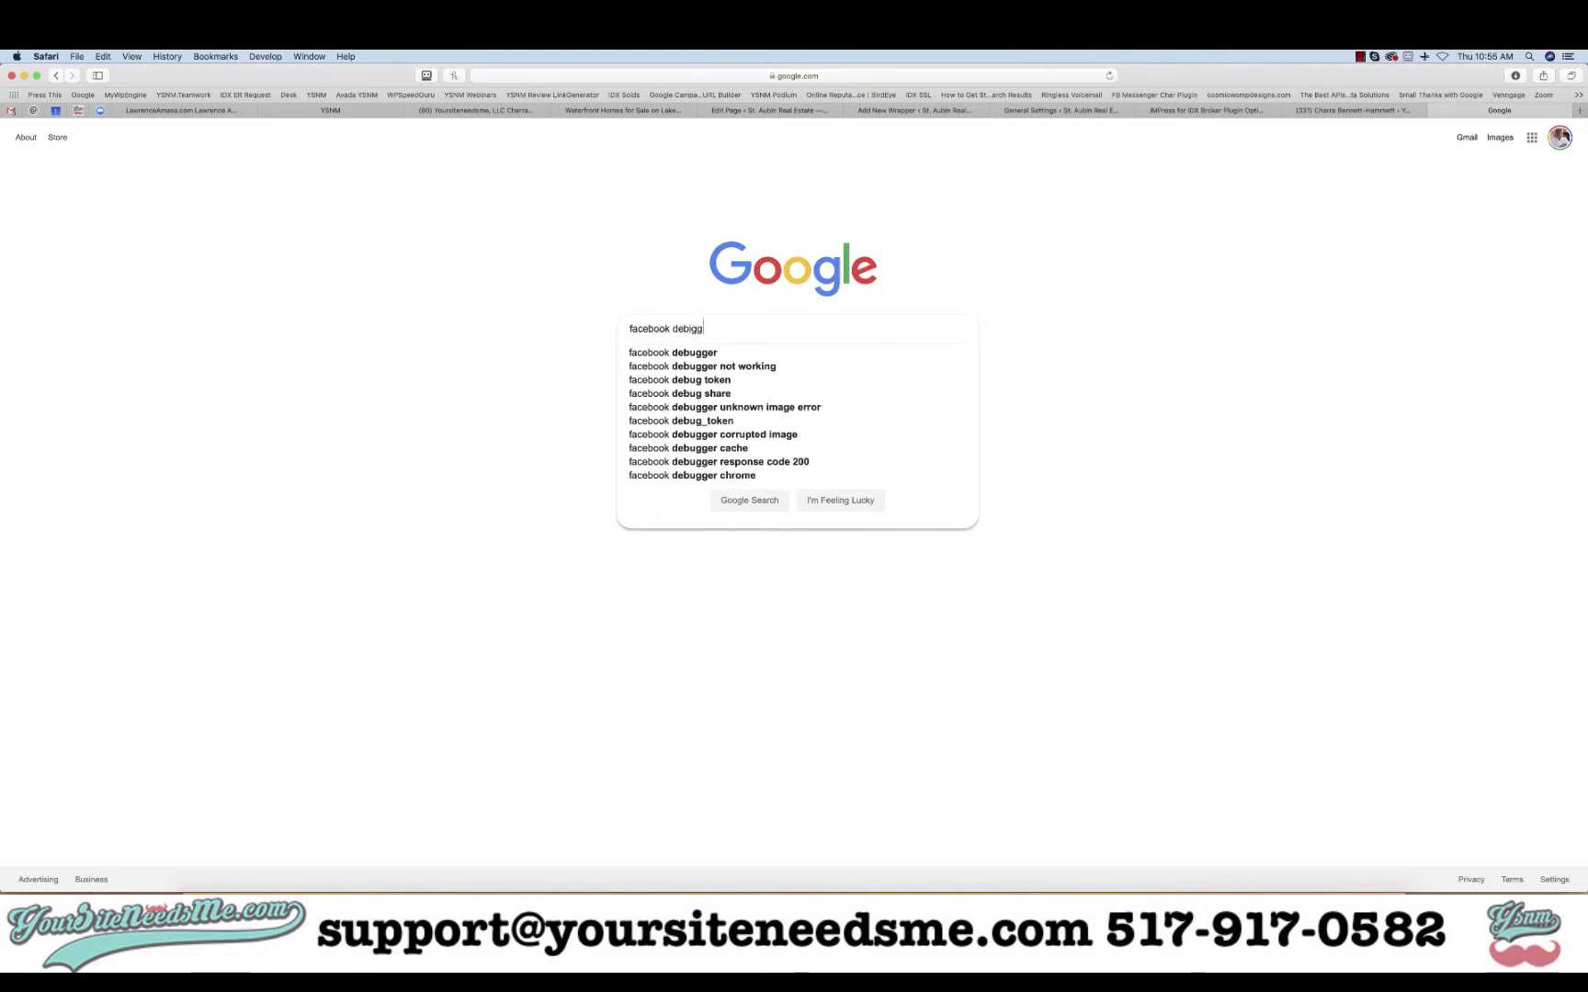
{"action": "key", "text": "BackSpace"}
{"action": "key", "text": "BackSpace"}
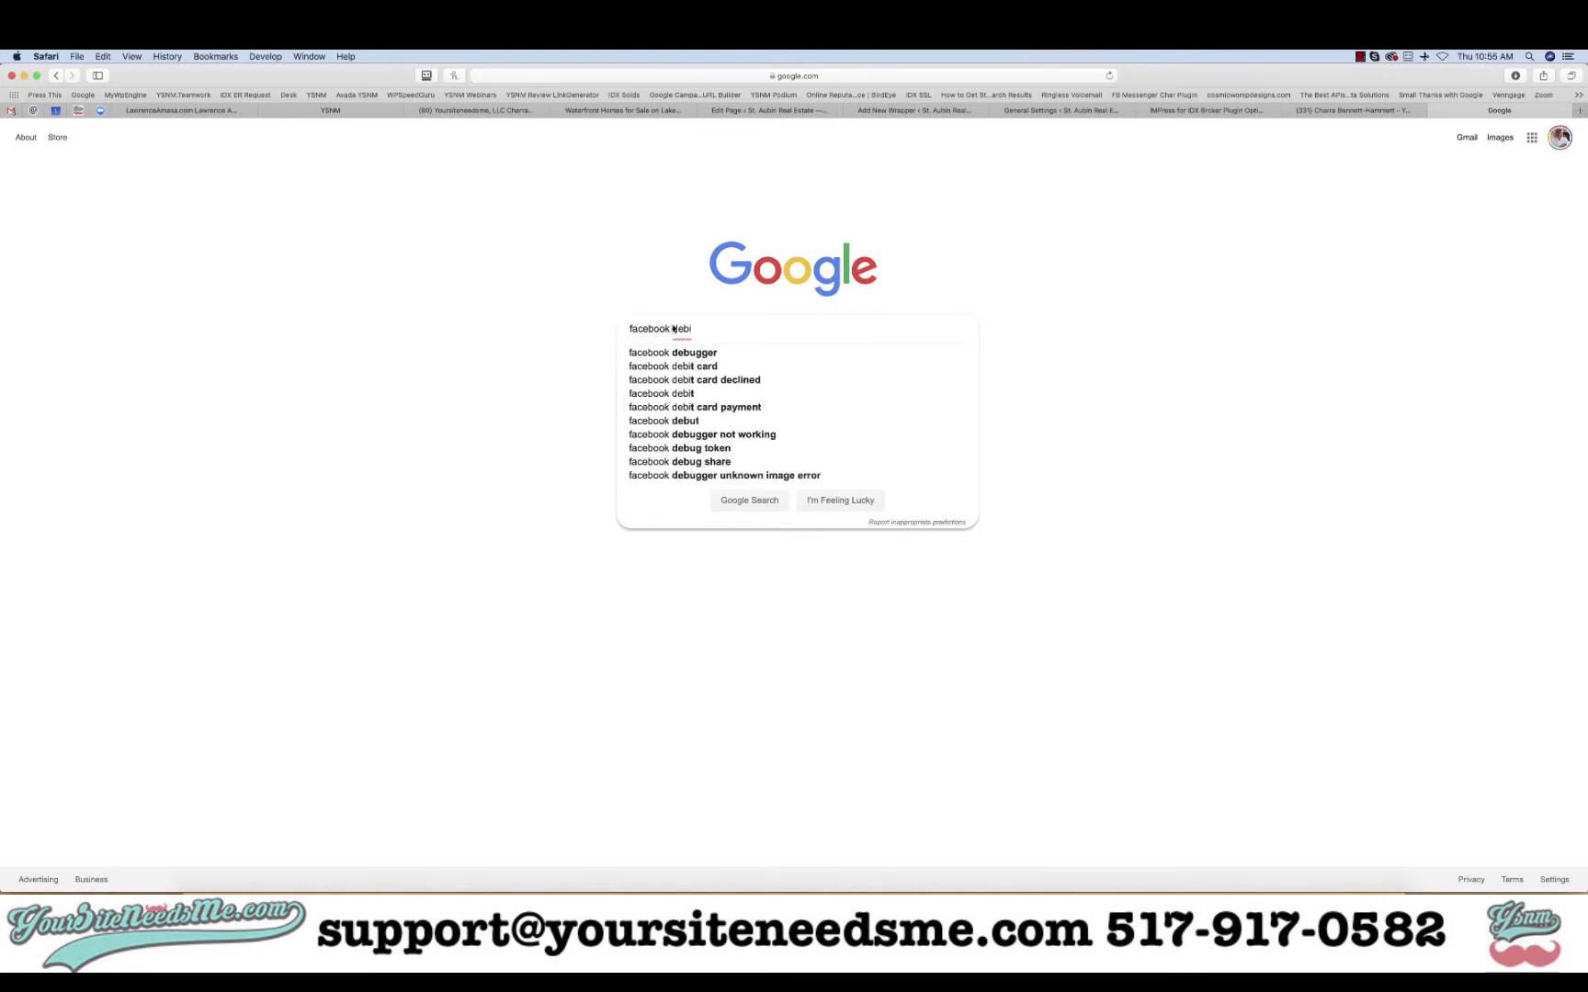
{"action": "left_click", "coordinate": [694, 352]}
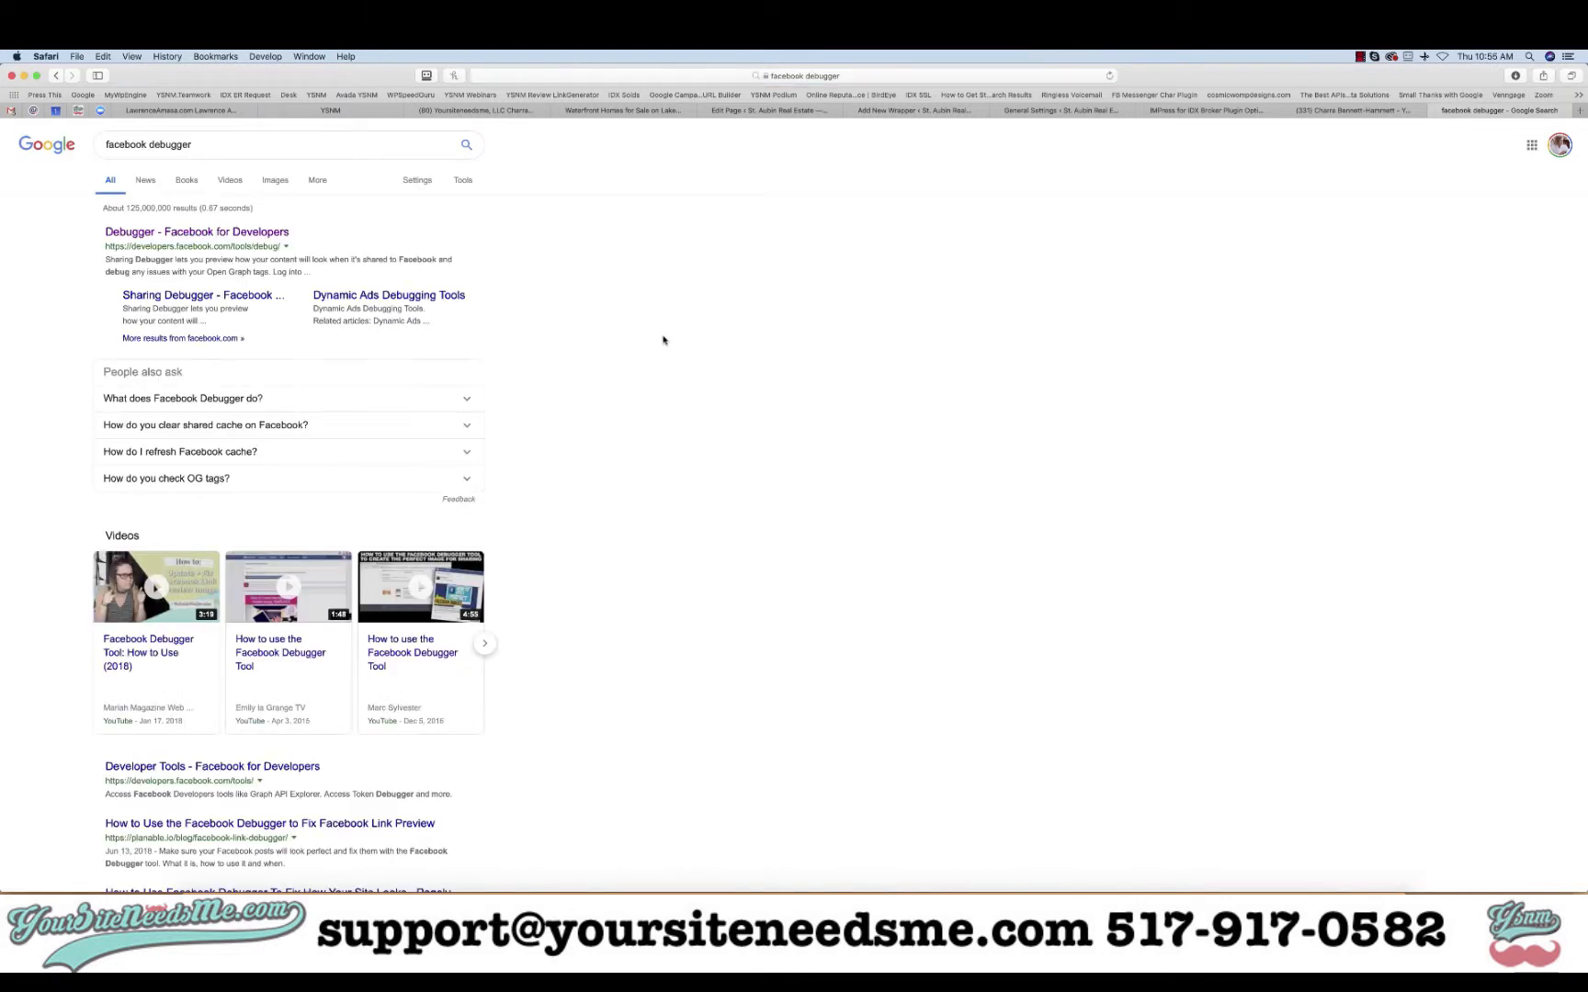
{"action": "left_click", "coordinate": [199, 236]}
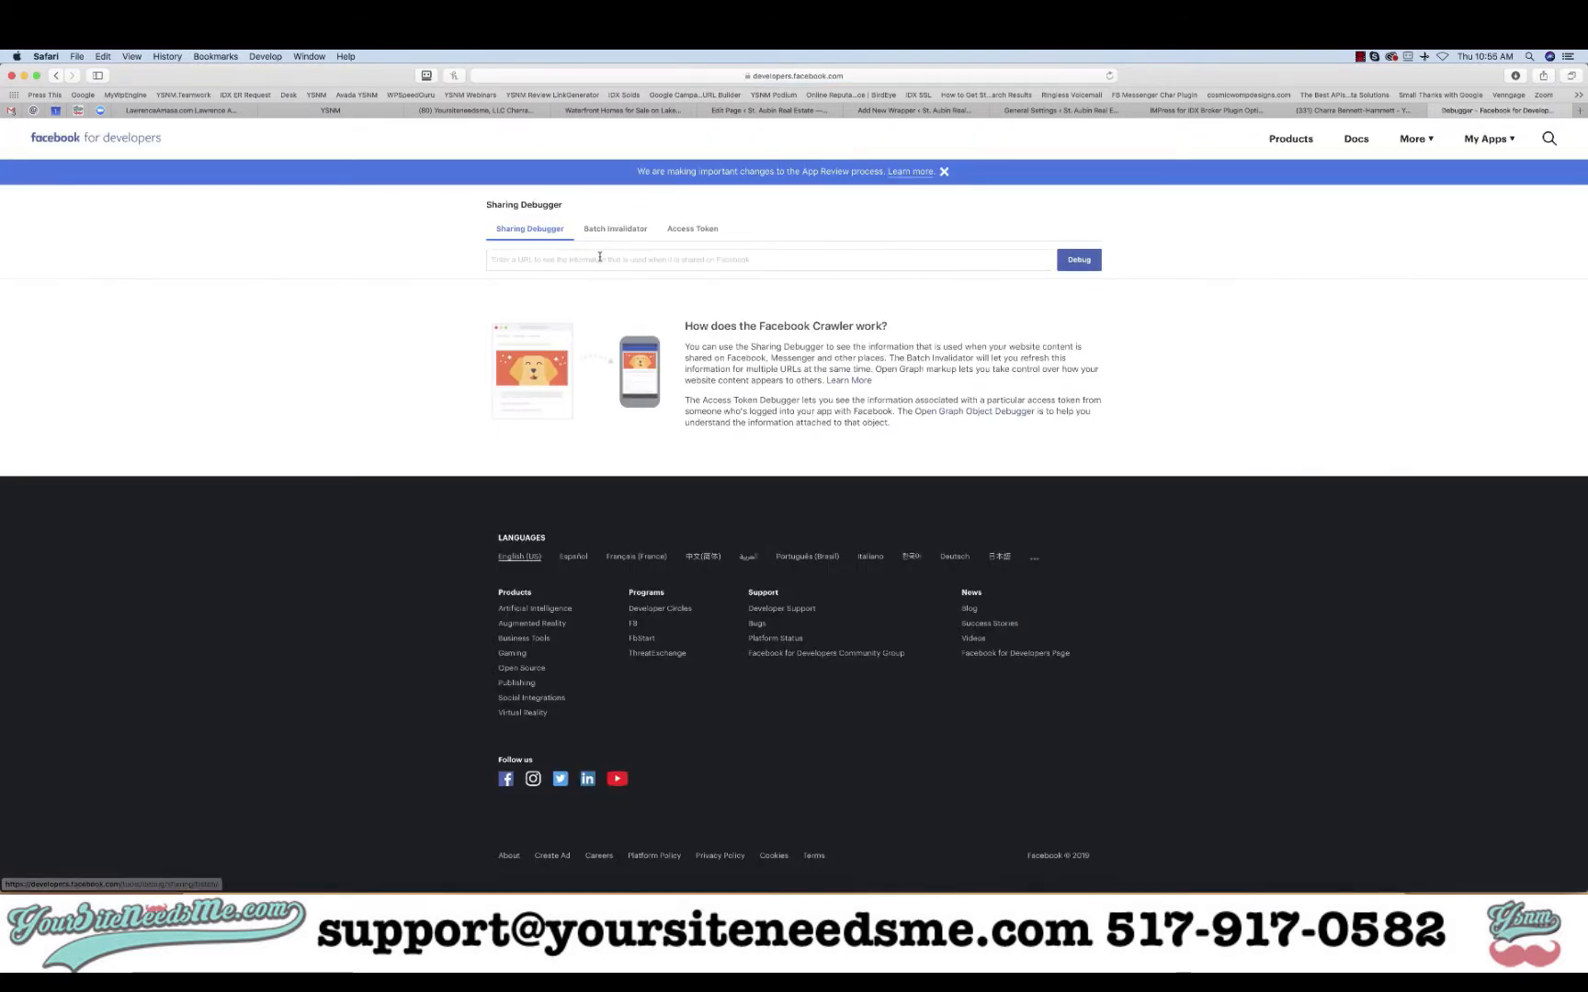
{"action": "type", "text": "http://homes-for-sale.staubinrealestate.com/i/waterfront-homes-for-sale-on-lake-st-clair-michigan"}
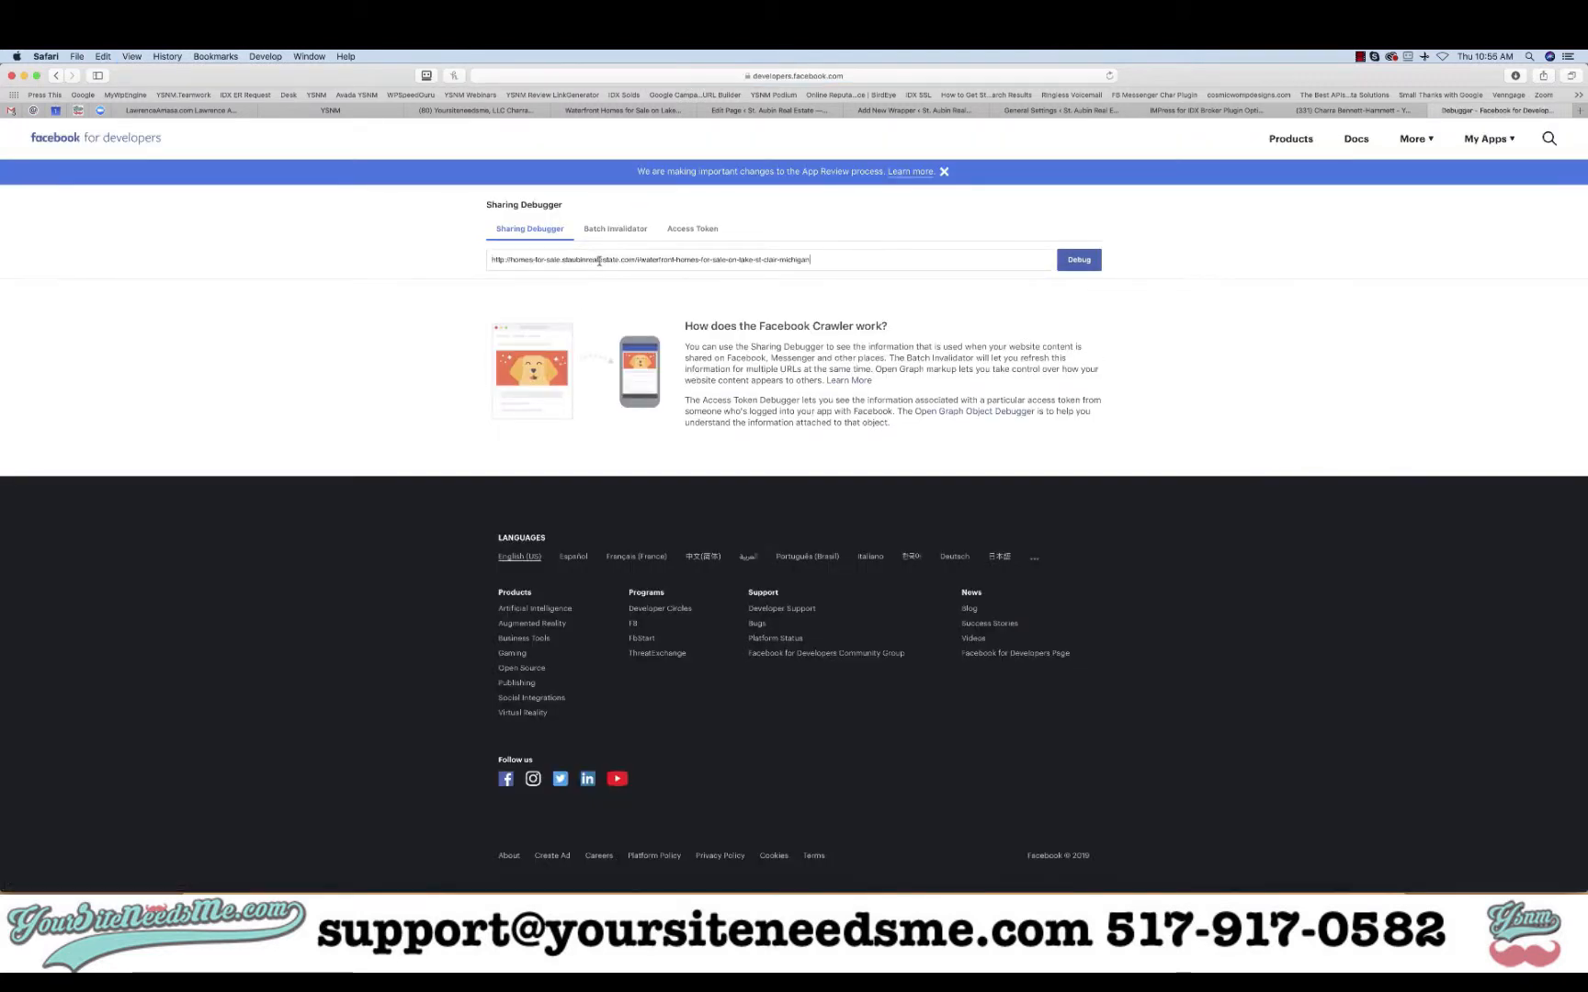
{"action": "left_click", "coordinate": [1078, 260]}
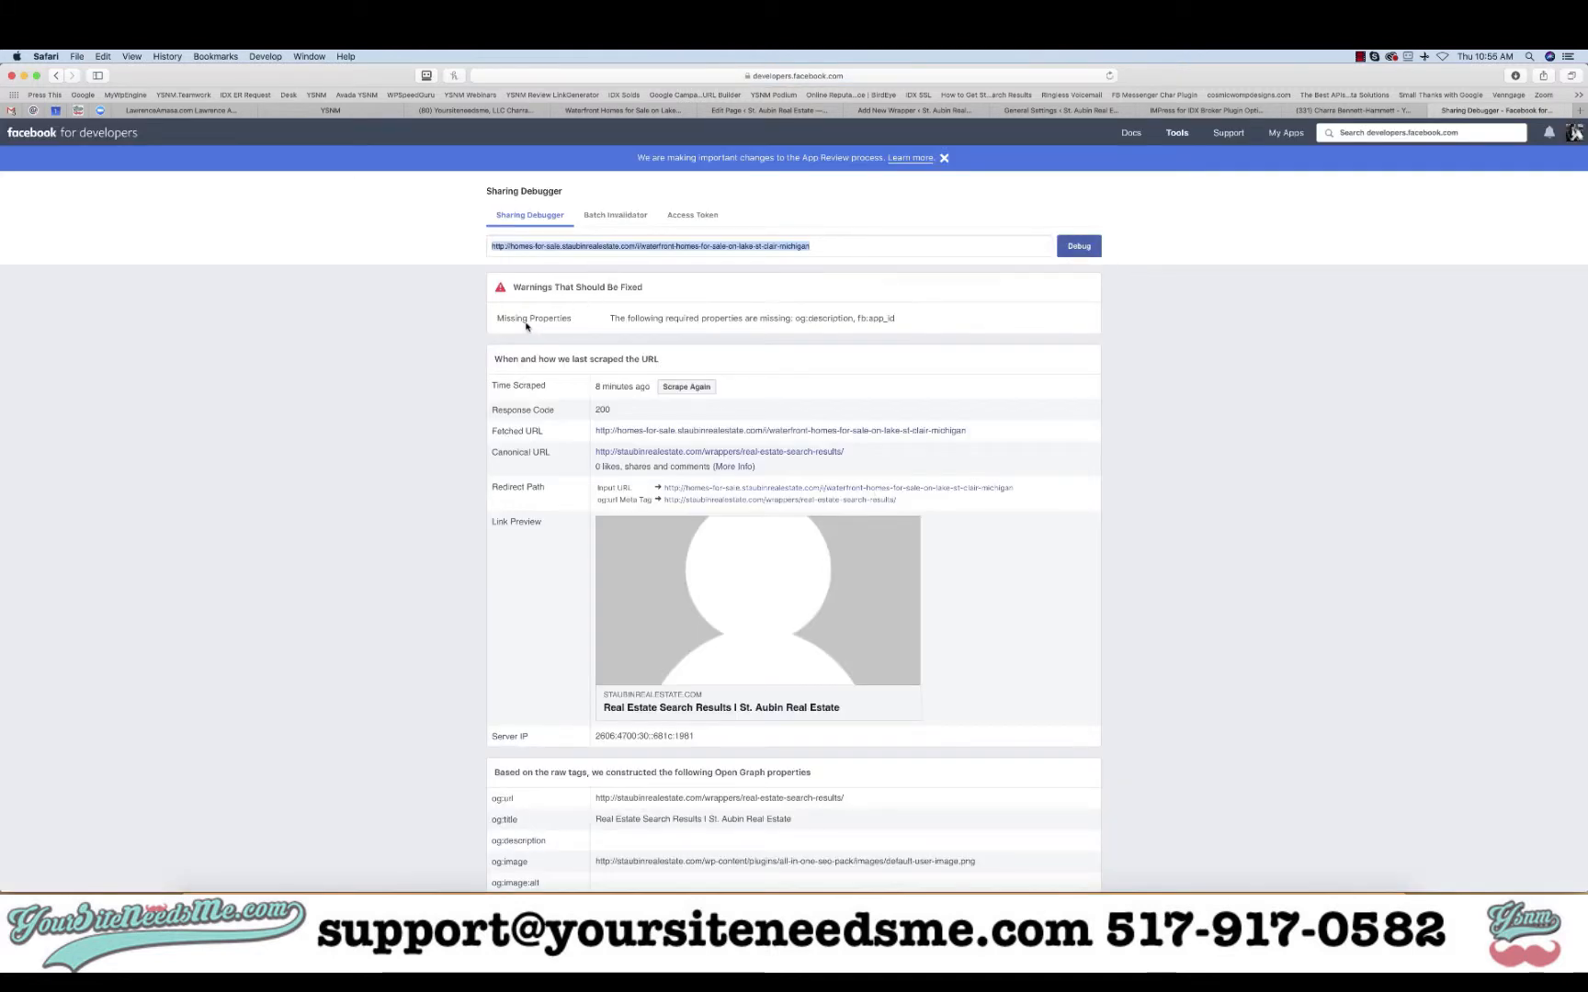
{"action": "left_click", "coordinate": [678, 386]}
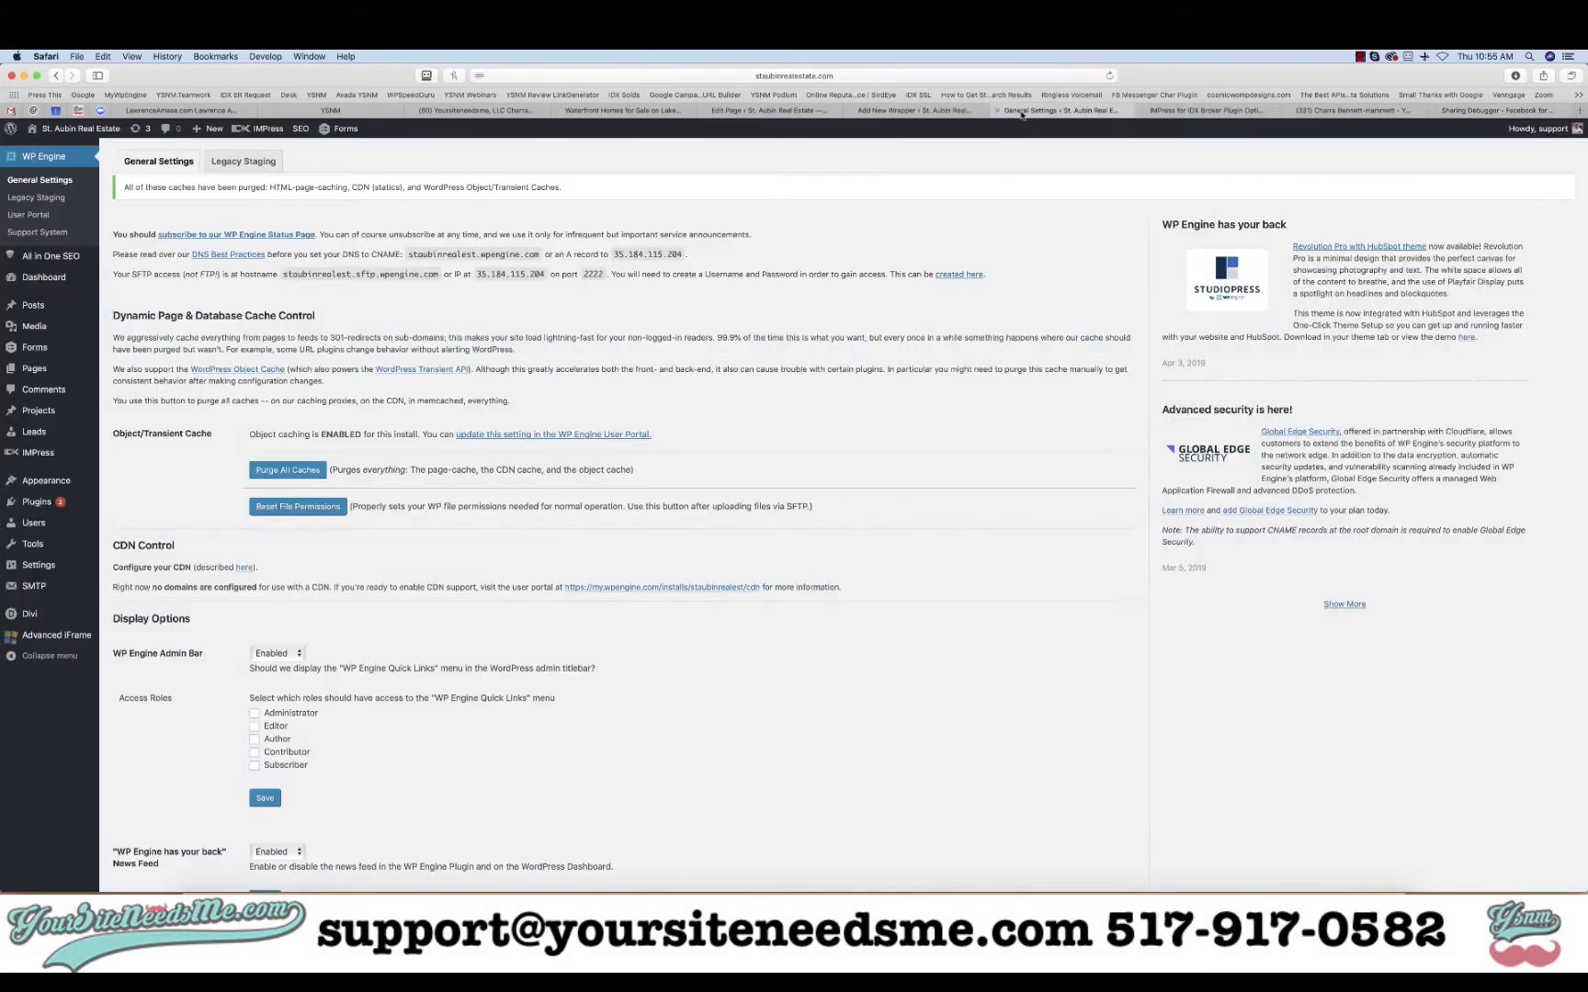
- Purge all of the site's caches from the WP Engine general settings and accept the confirmation
{"action": "left_click", "coordinate": [1021, 113]}
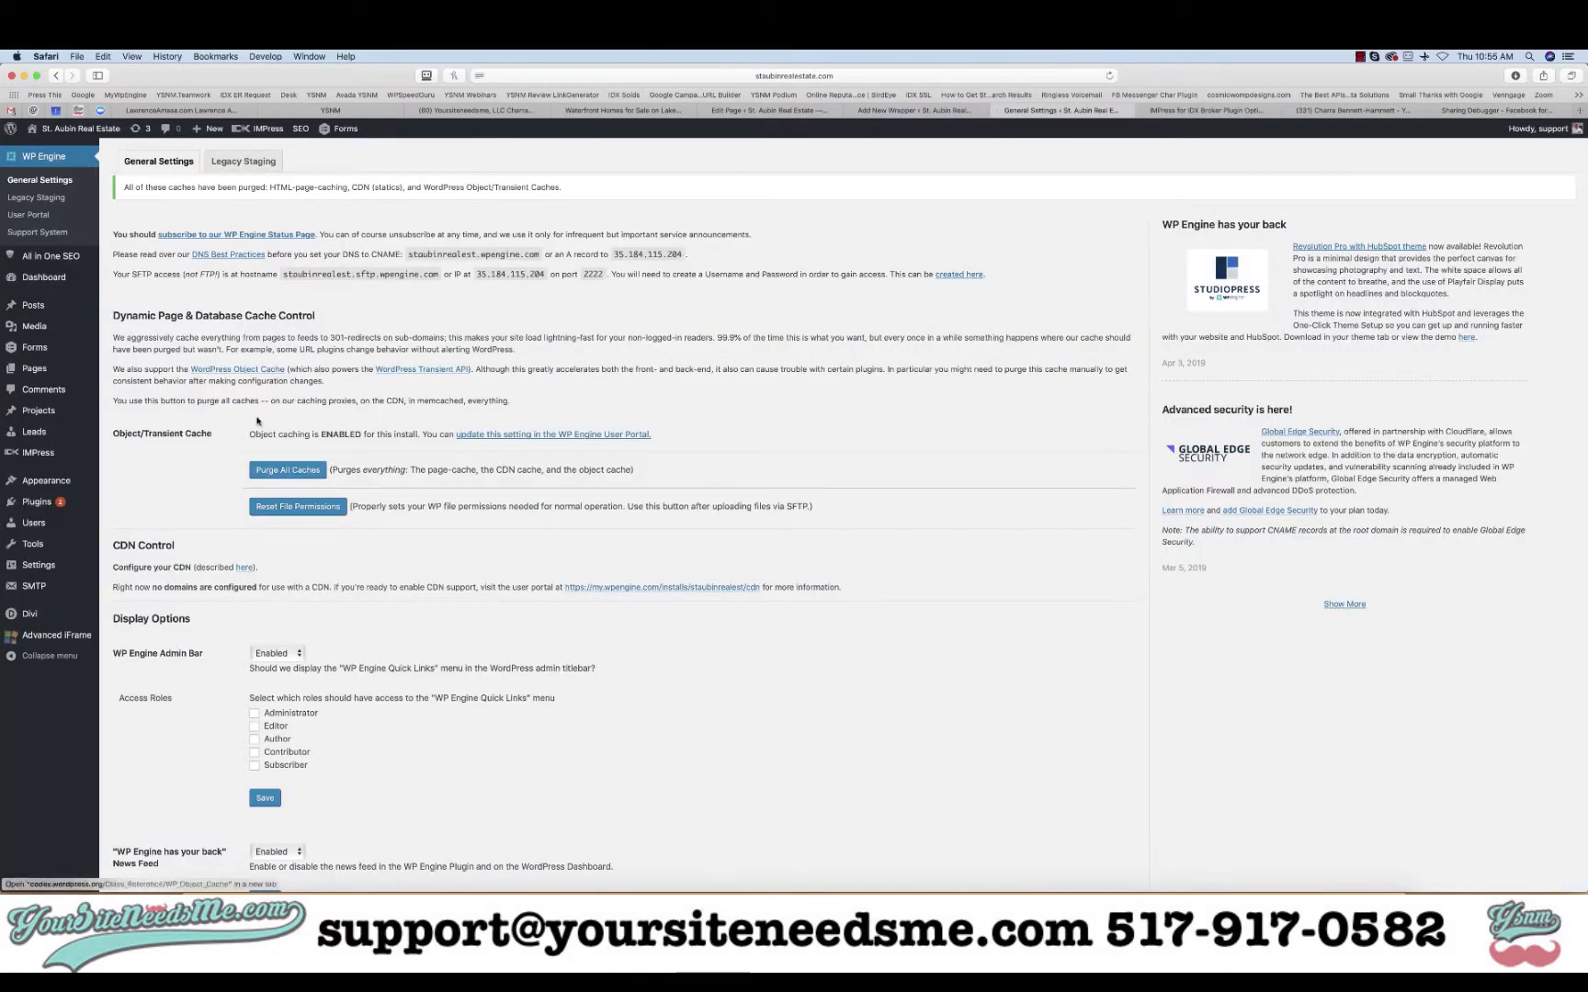
{"action": "left_click", "coordinate": [284, 470]}
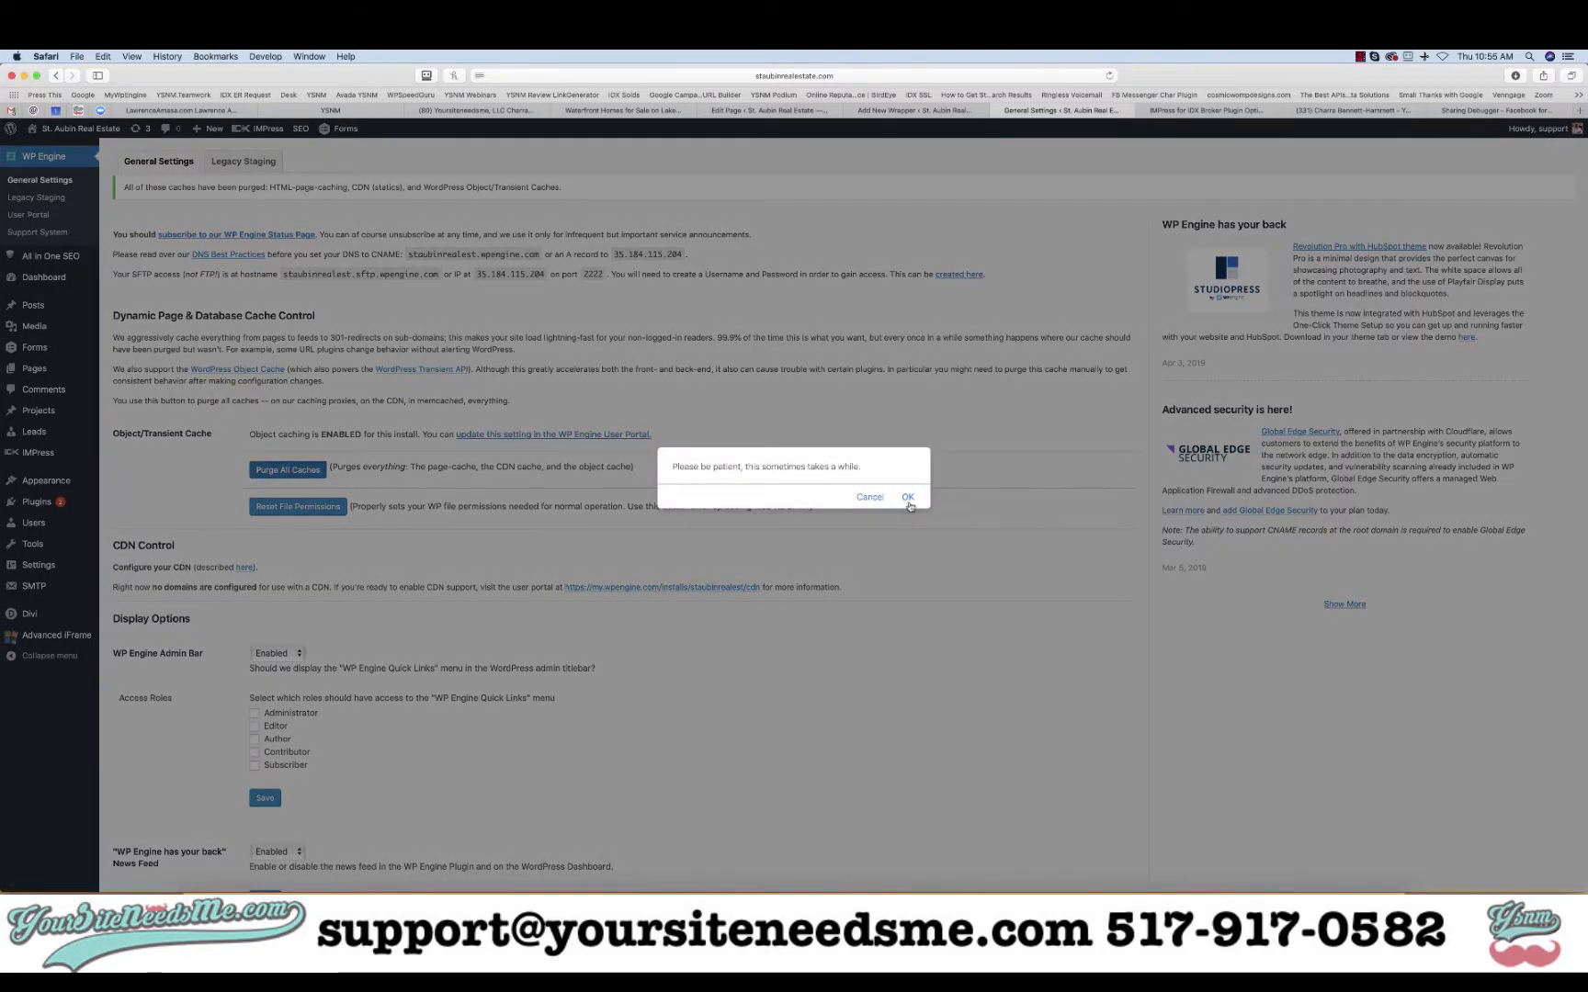
{"action": "left_click", "coordinate": [907, 497]}
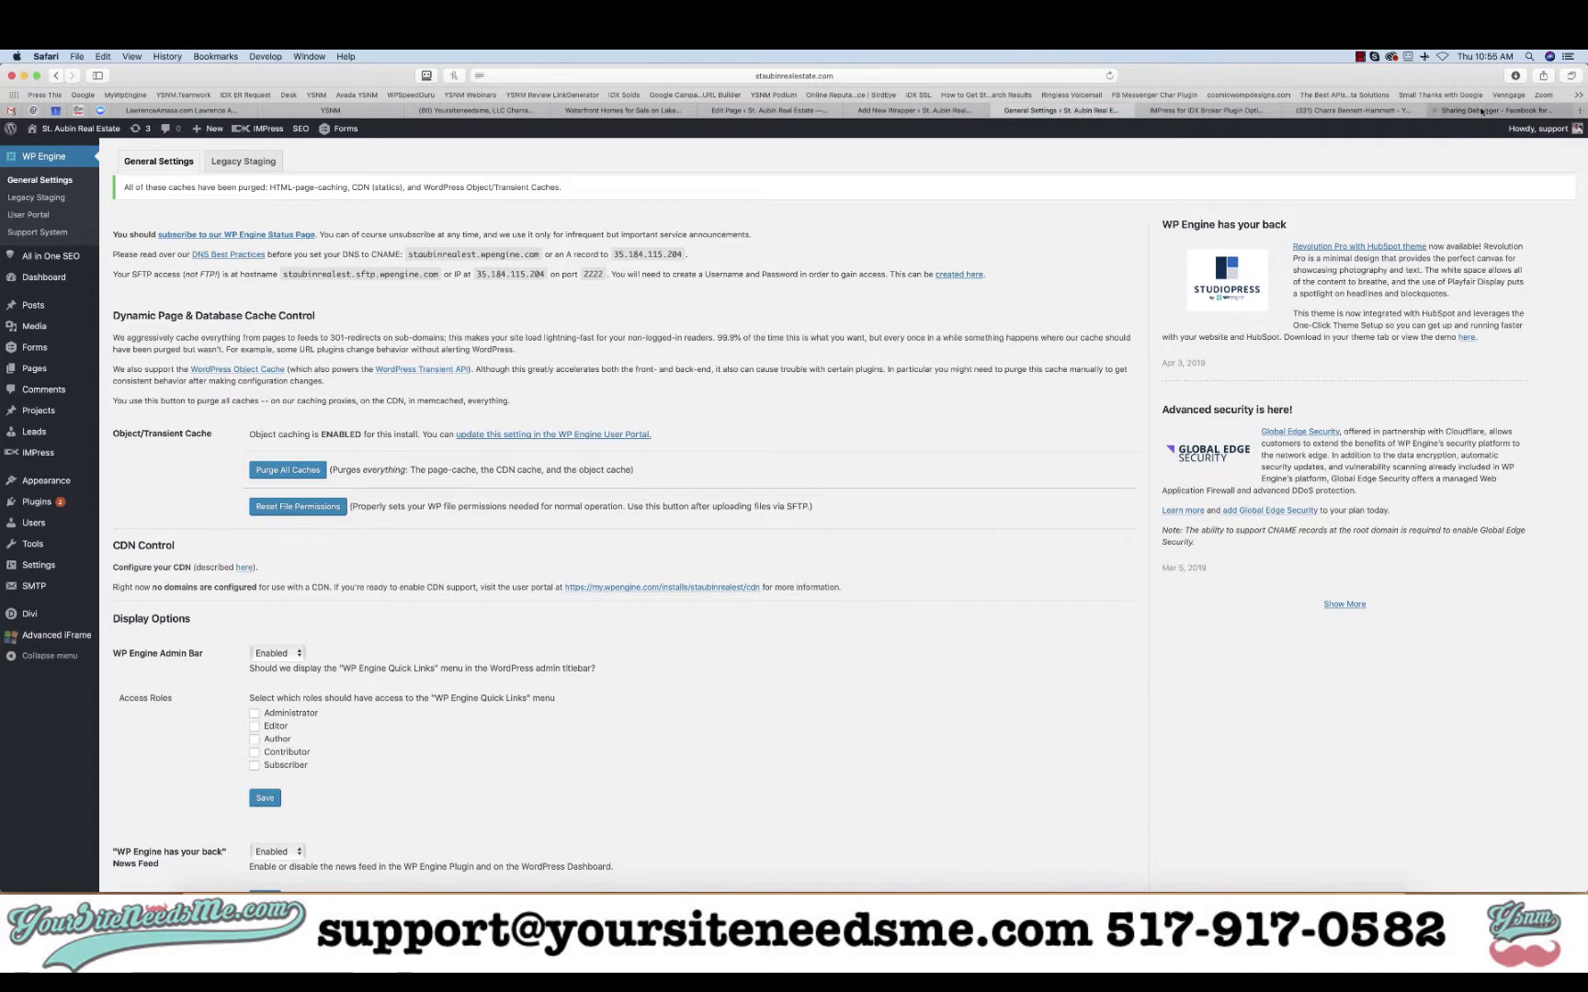
- Scrape the Lake St Clair link again in the Sharing Debugger and copy its fetched URL for the Facebook page
{"action": "left_click", "coordinate": [1494, 110]}
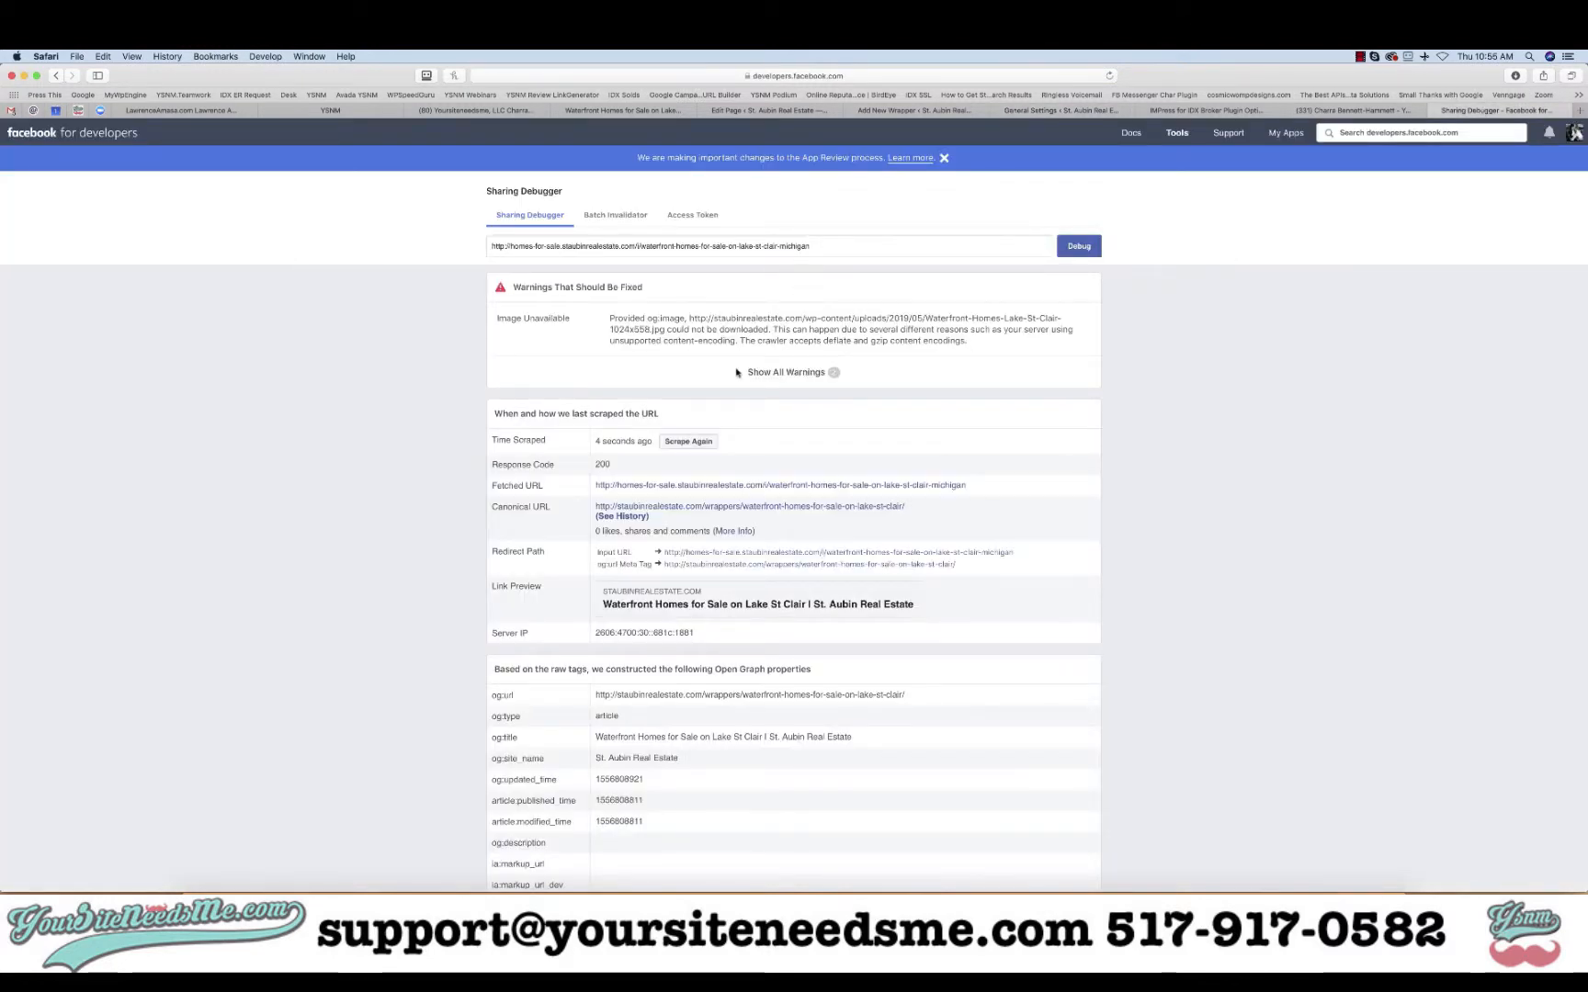
{"action": "left_click", "coordinate": [687, 442]}
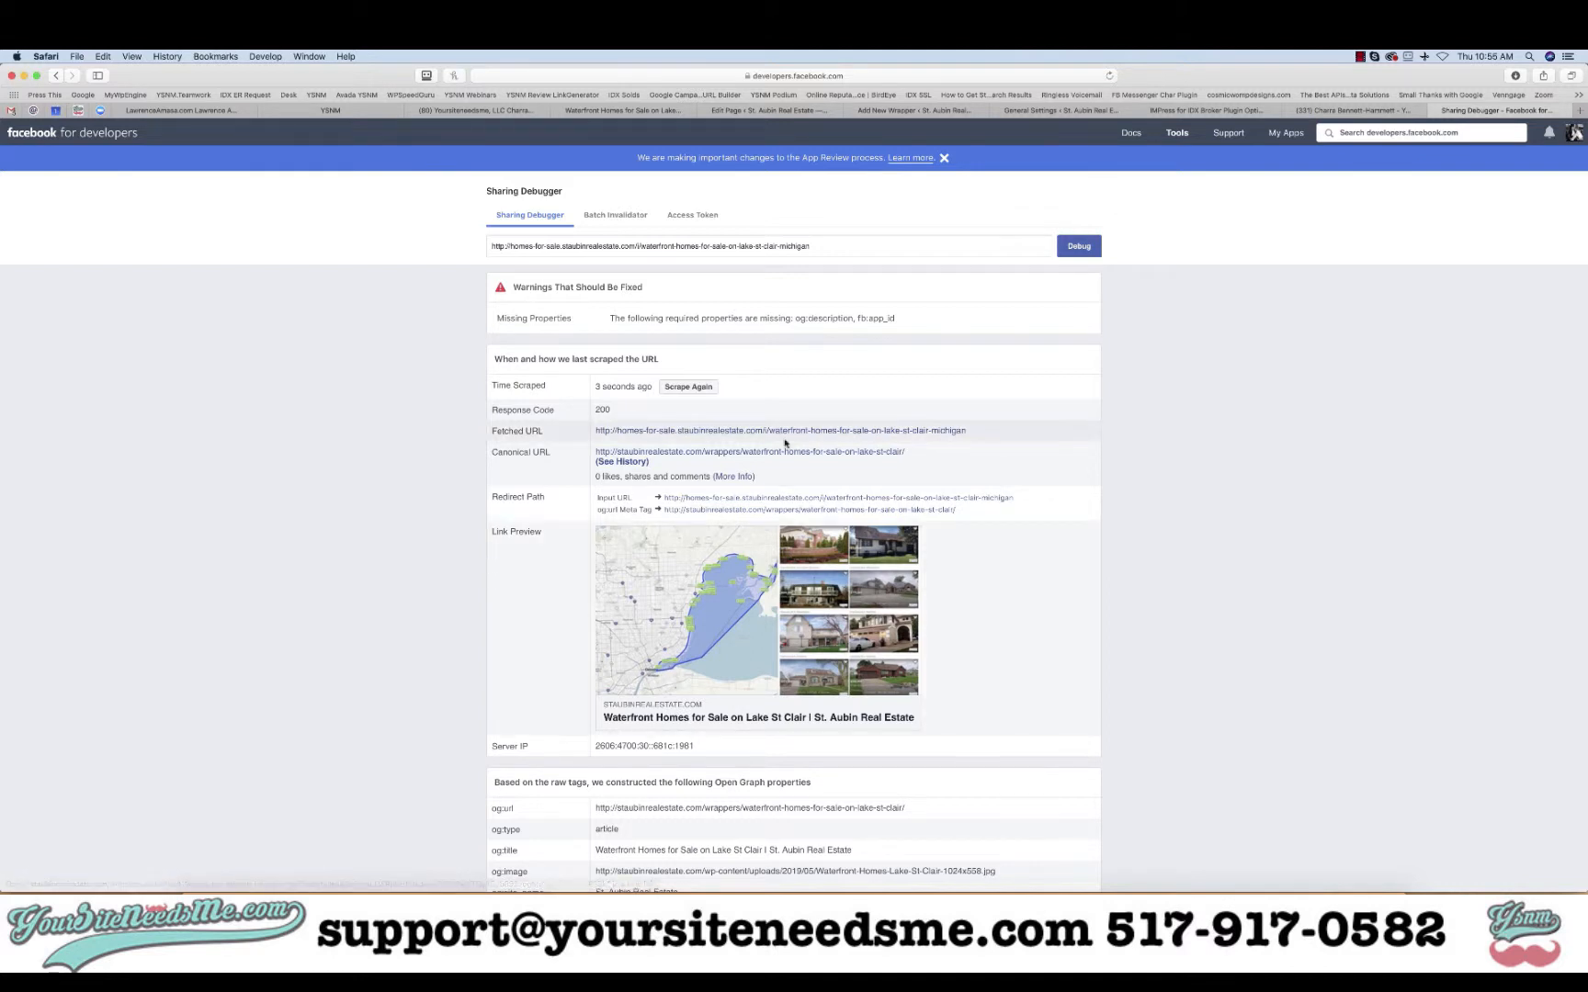
{"action": "right_click", "coordinate": [783, 430]}
{"action": "left_click", "coordinate": [814, 523]}
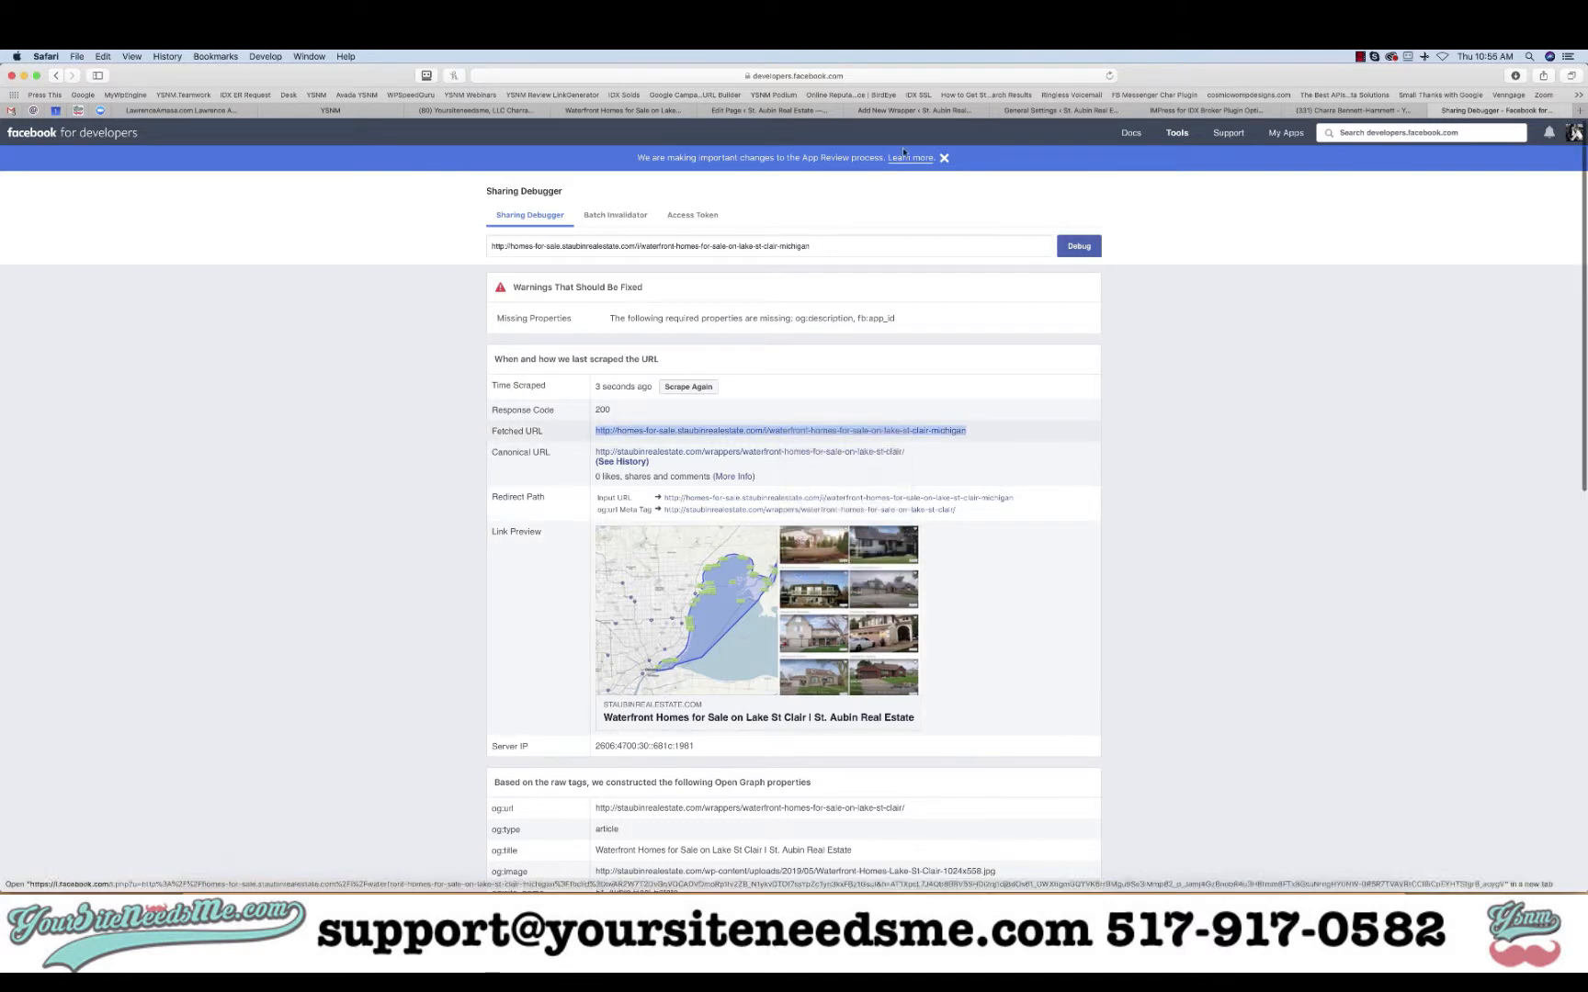
{"action": "left_click", "coordinate": [475, 111]}
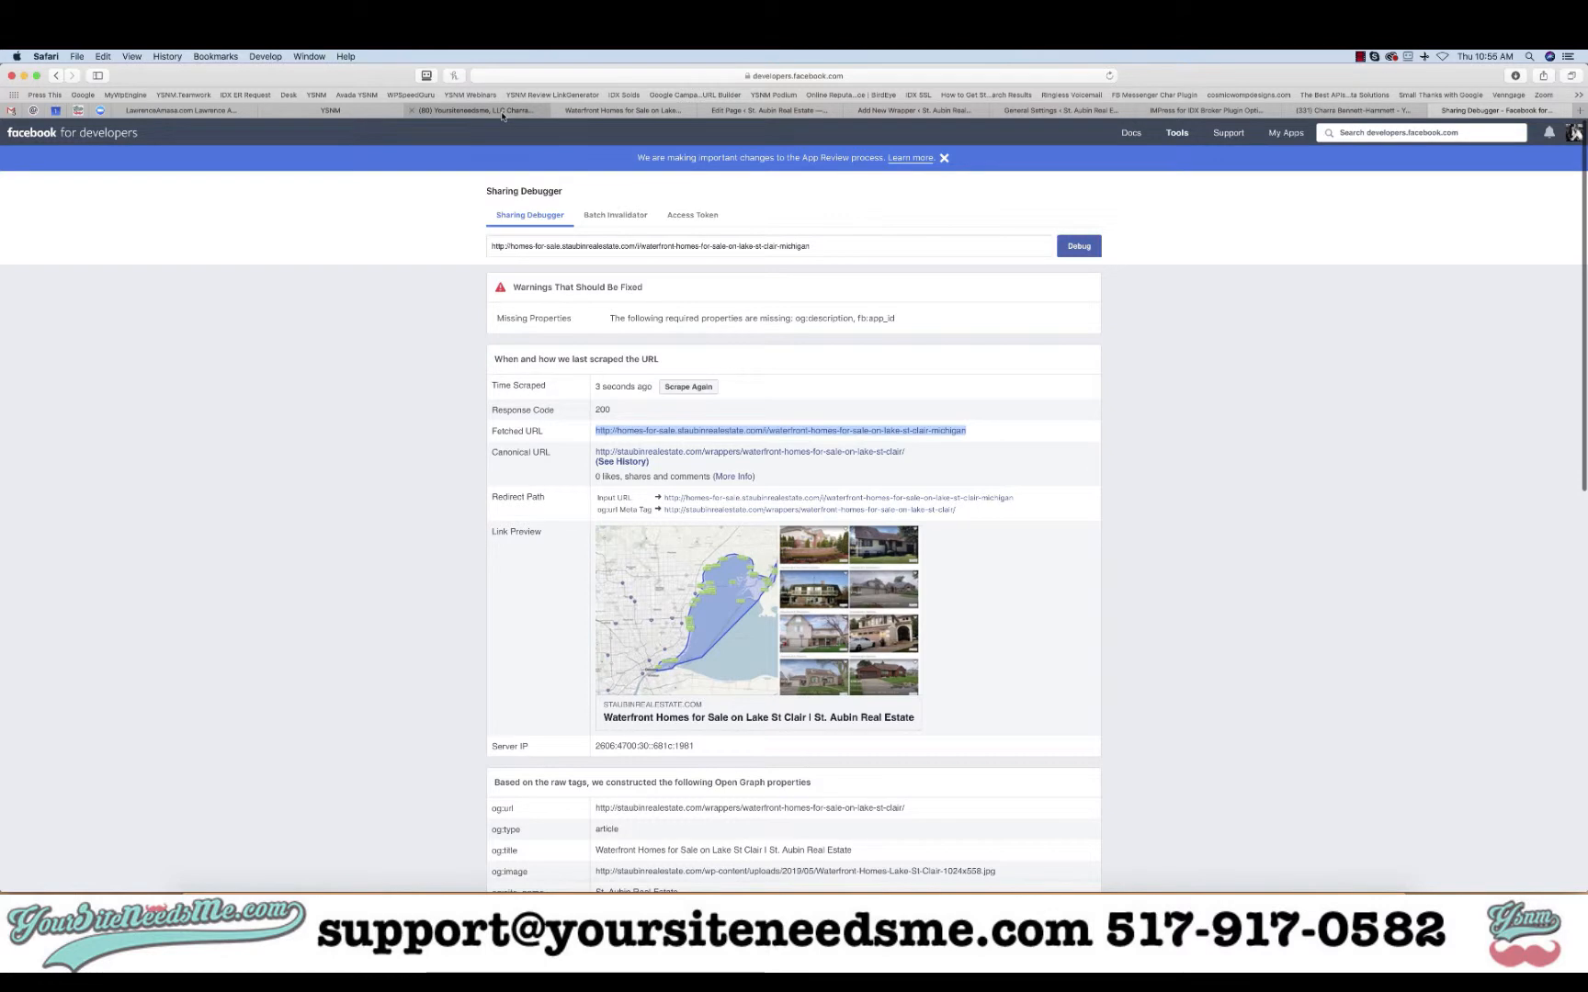